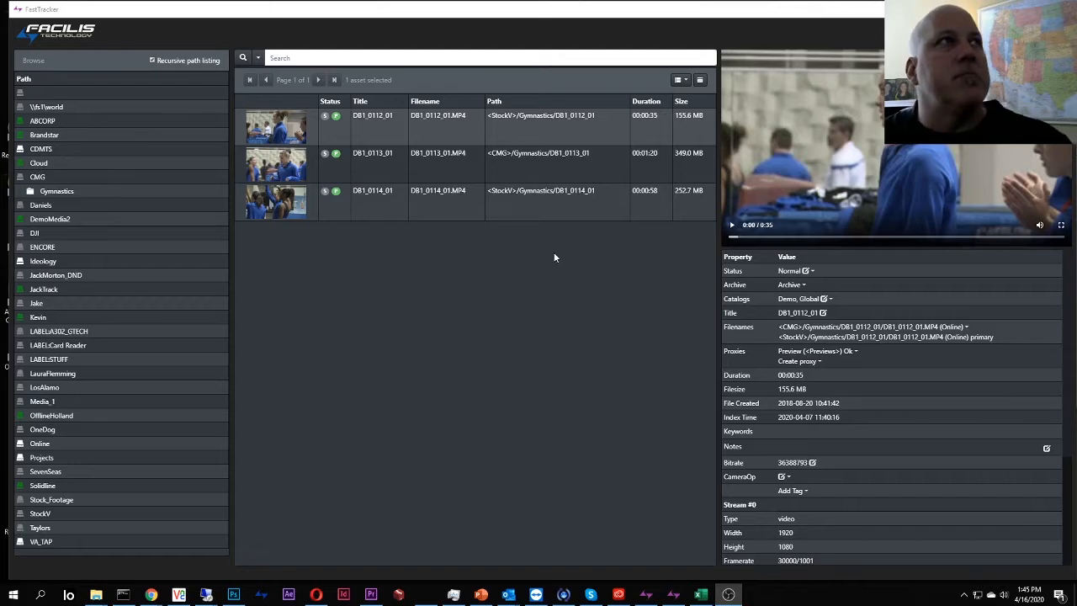
# Preview clip DB1_0114_01 with play and pause, then open its Create proxy format list.
pyautogui.click(433, 202)
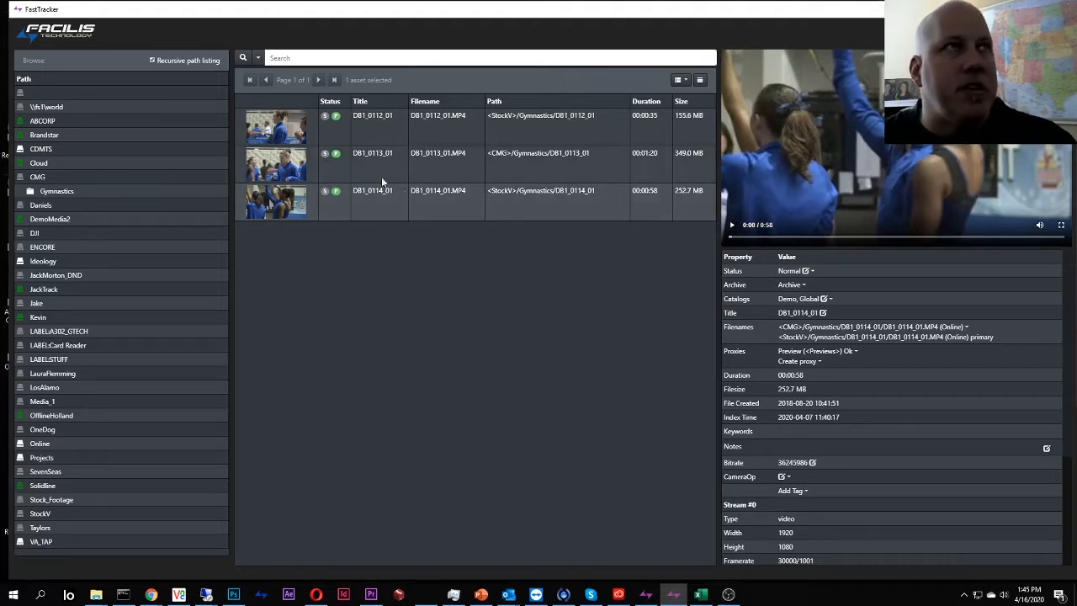
pyautogui.click(732, 227)
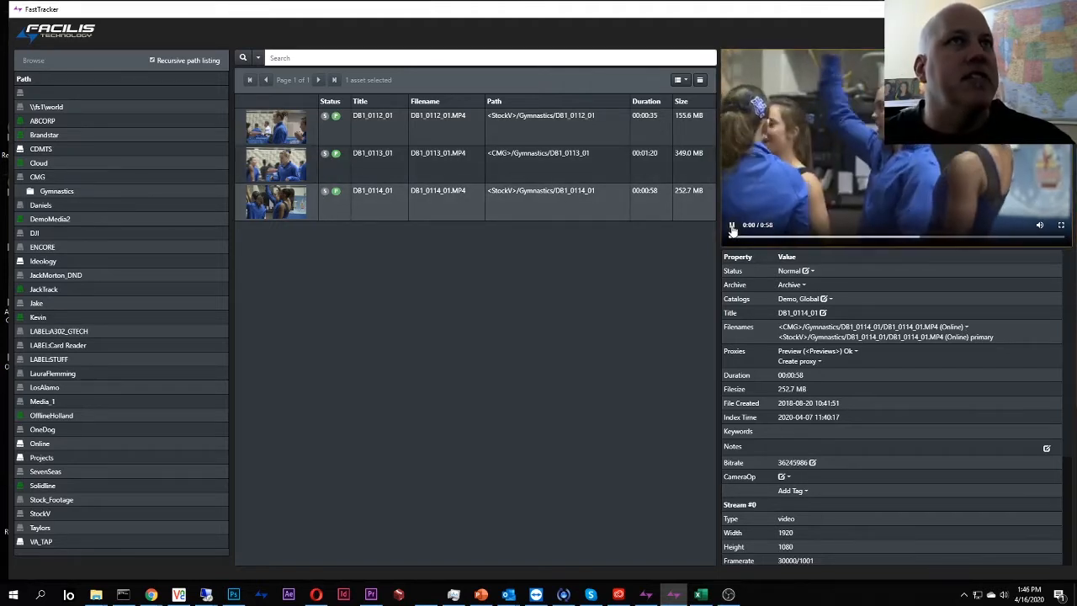
pyautogui.click(732, 227)
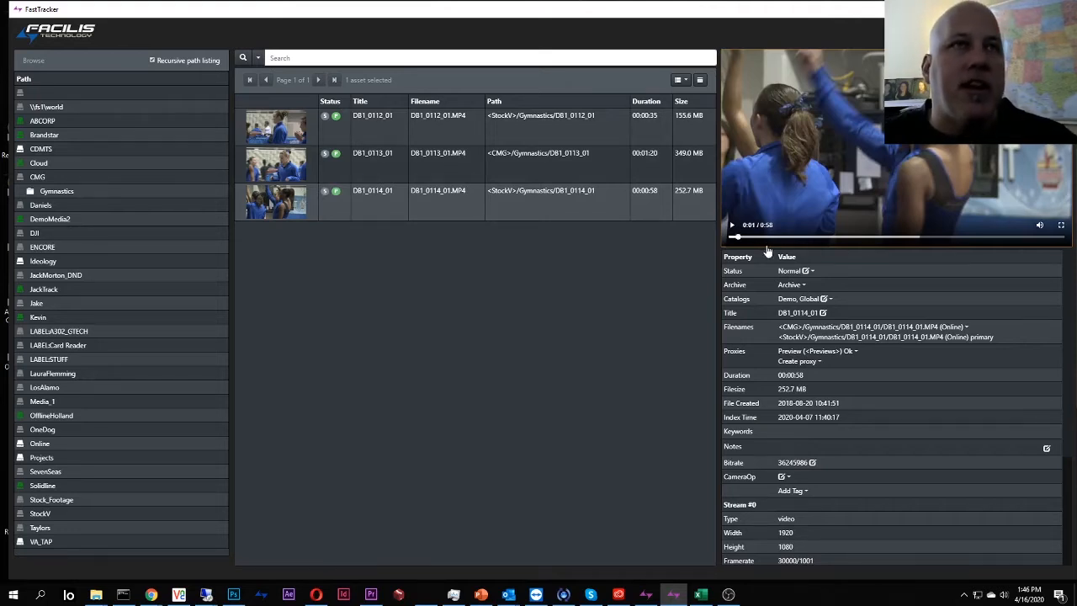
pyautogui.click(804, 363)
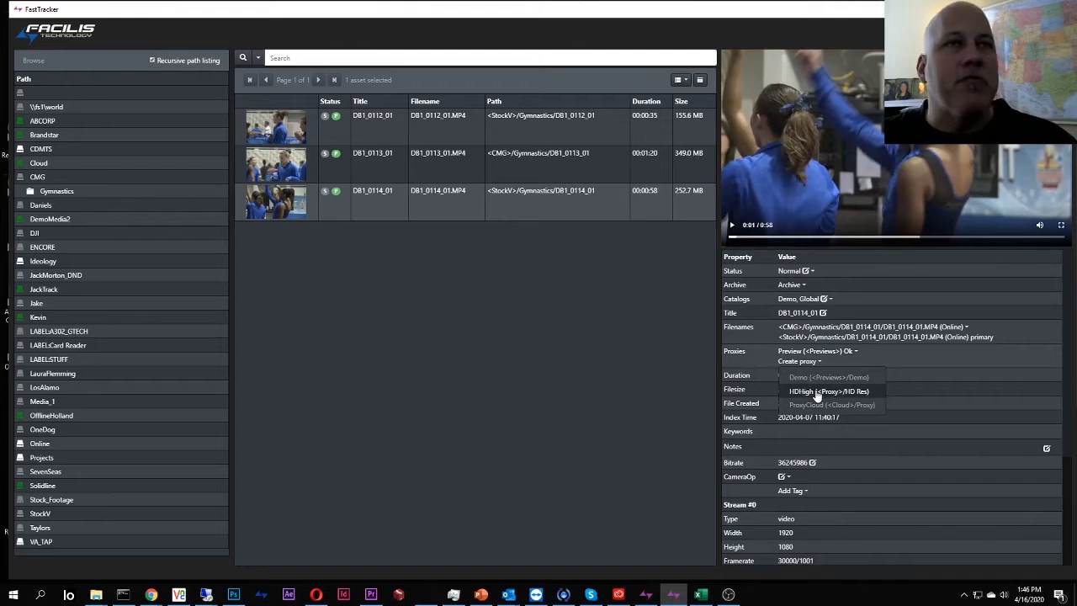
# Create an HDHigh proxy for DB1_0114_01, then for DB1_0113_01 and DB1_0112_01 together.
pyautogui.click(816, 391)
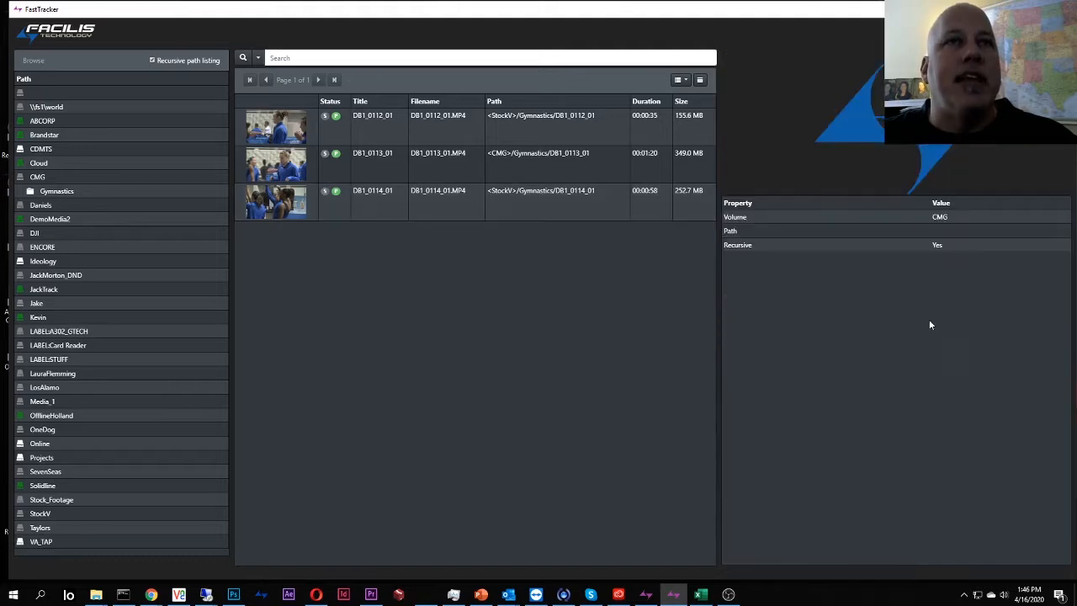
pyautogui.click(505, 174)
pyautogui.click(510, 207)
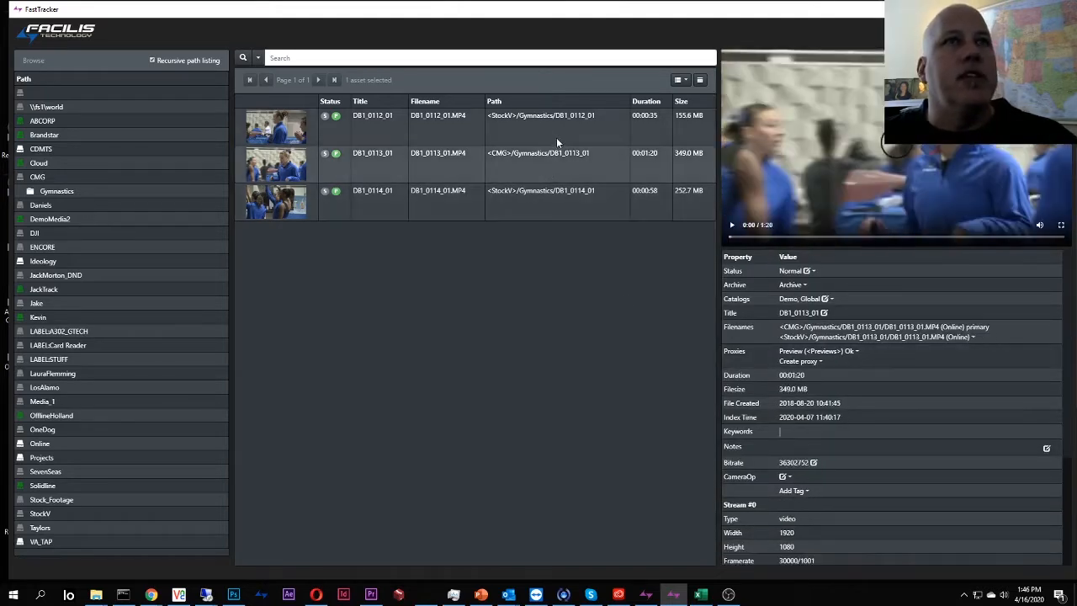
pyautogui.keyDown('ctrl'); pyautogui.click(556, 136); pyautogui.keyUp('ctrl')
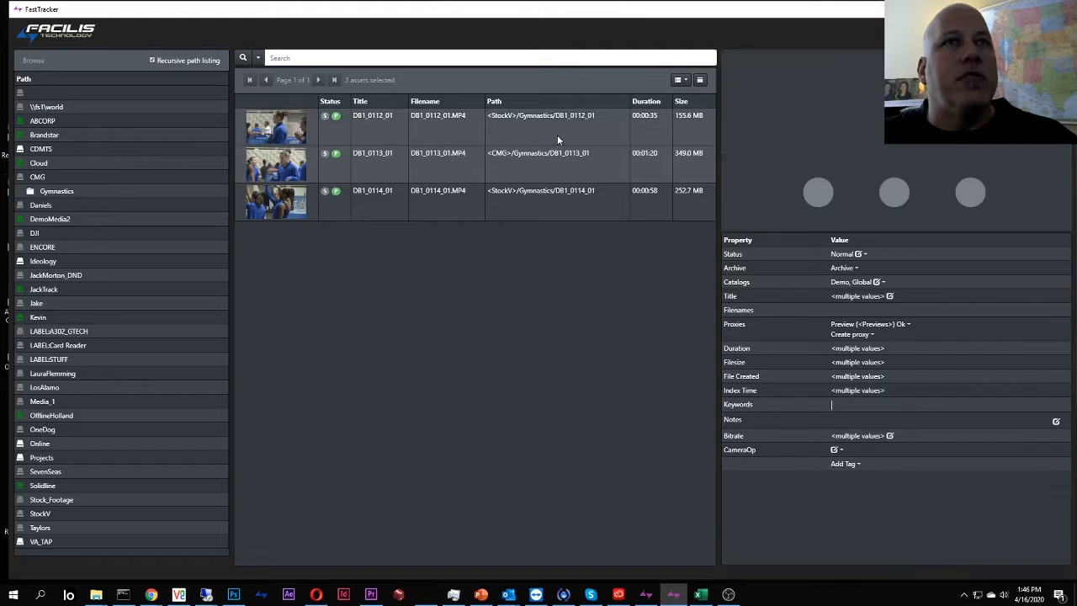
pyautogui.click(850, 334)
pyautogui.click(876, 360)
pyautogui.click(569, 201)
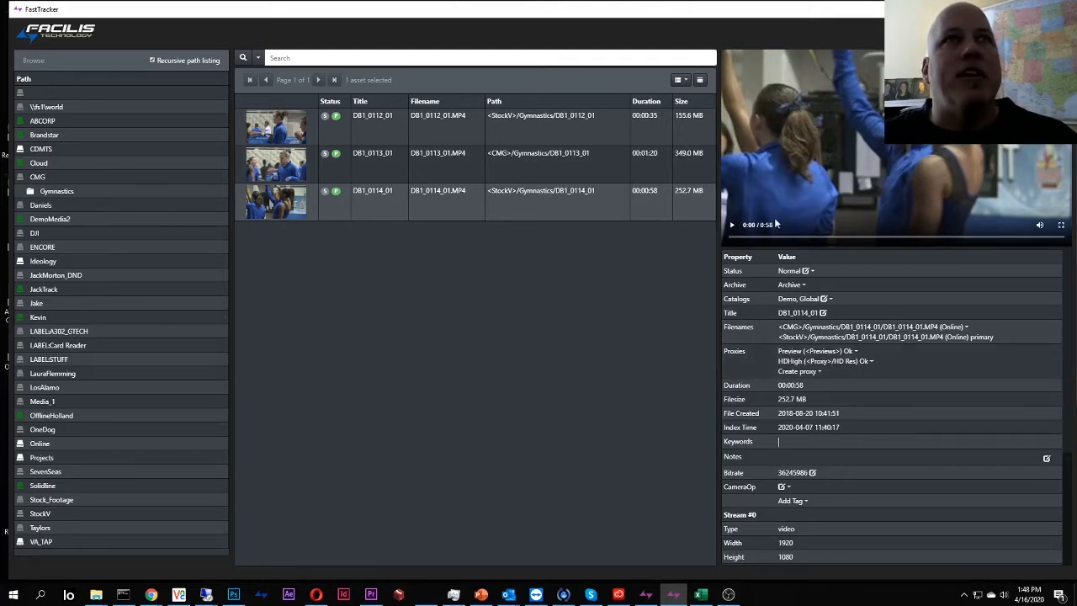
# Play clip DB1_0114_01 and watch it full screen.
pyautogui.click(732, 226)
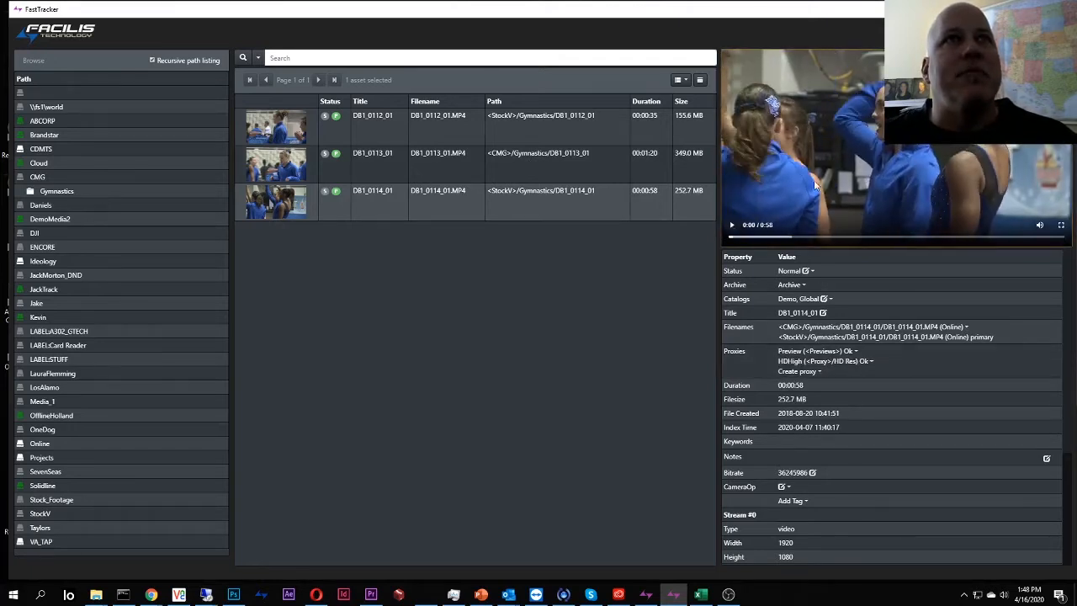
pyautogui.click(731, 225)
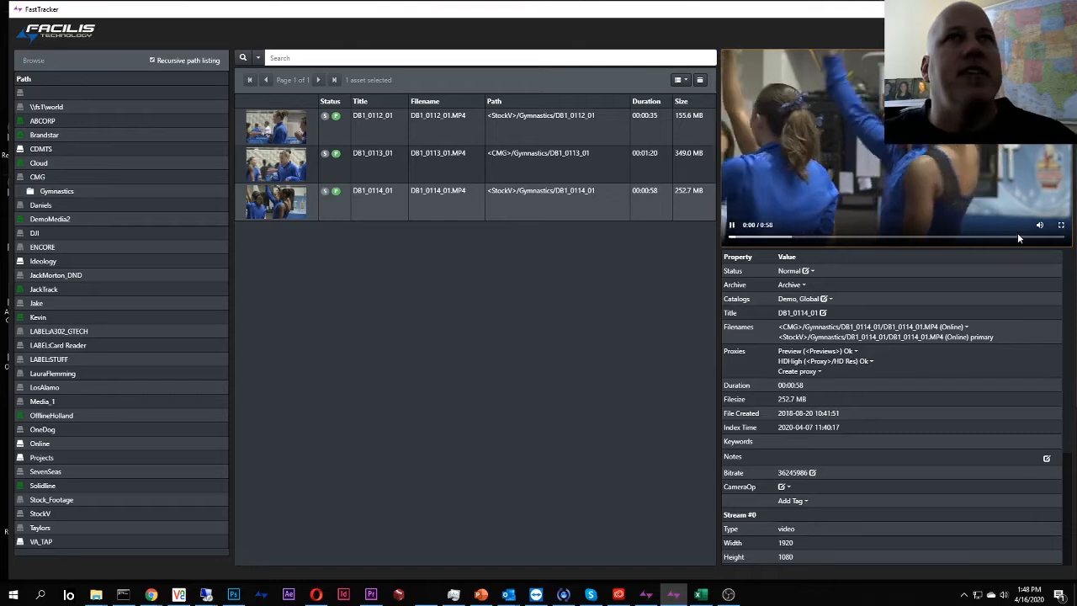
pyautogui.click(1061, 224)
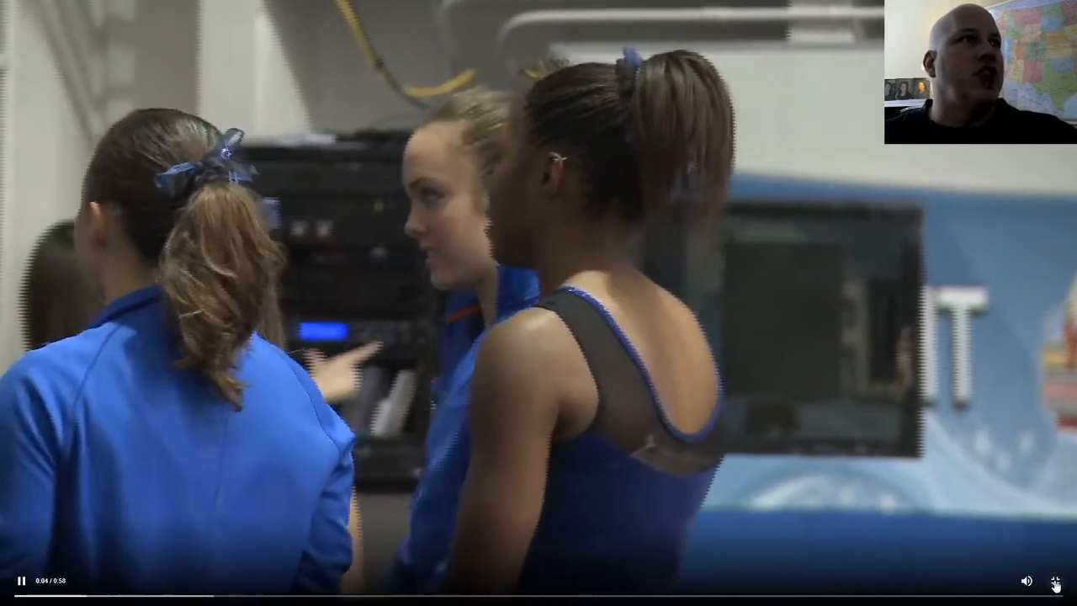
pyautogui.click(1055, 584)
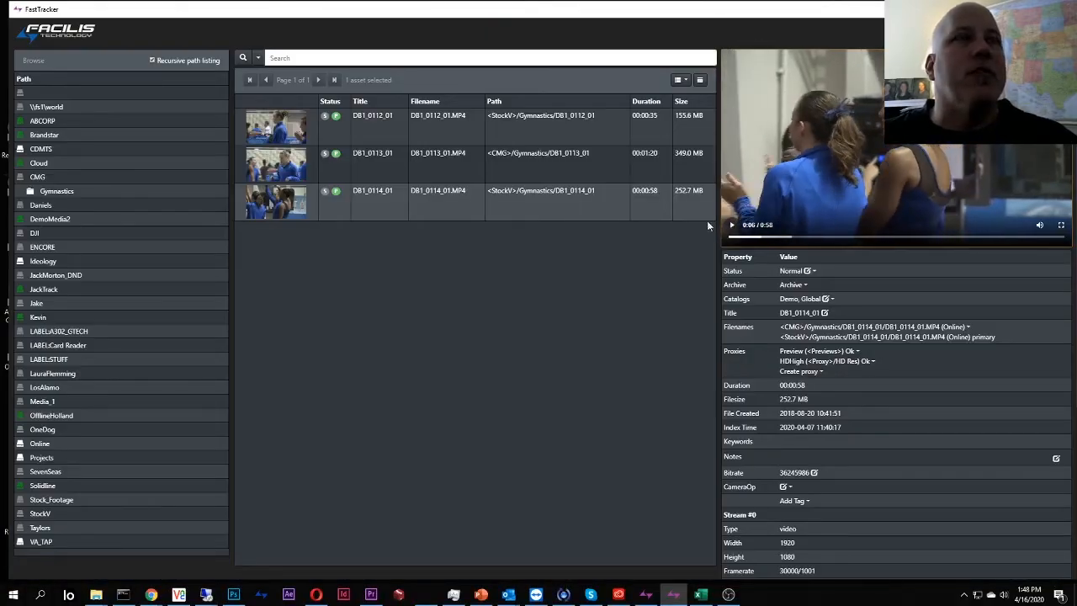
# Play clip DB1_0113_01 full screen, then exit and pause the preview.
pyautogui.click(399, 159)
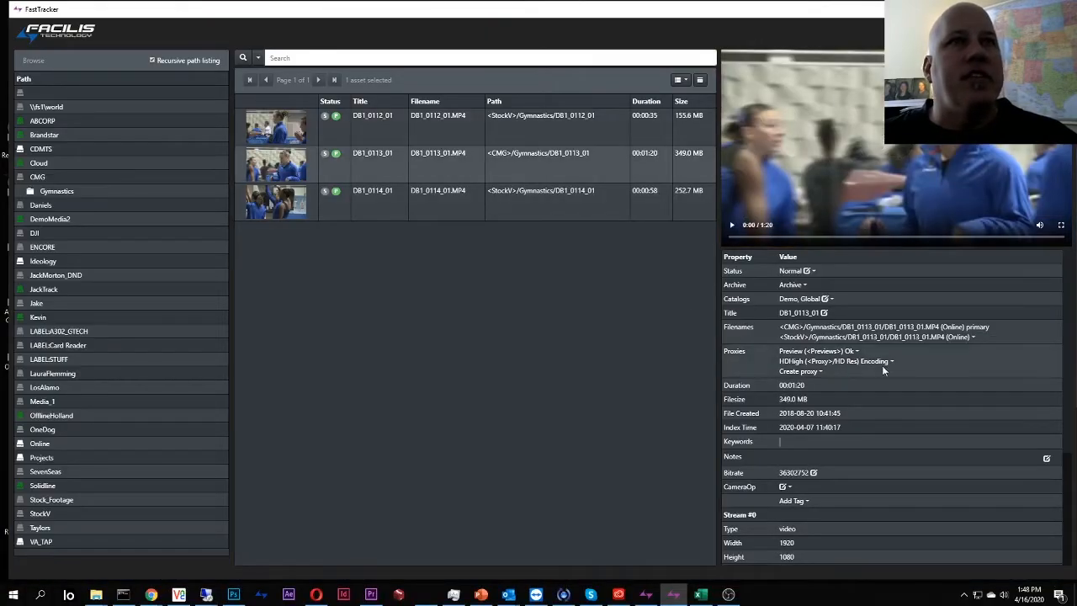
pyautogui.click(733, 227)
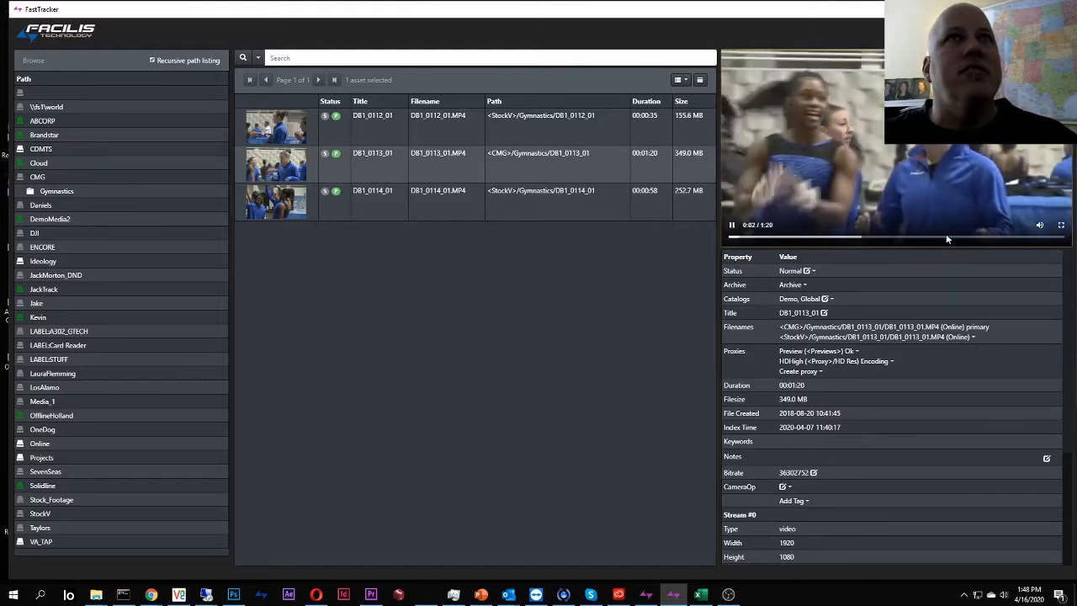
pyautogui.click(1061, 225)
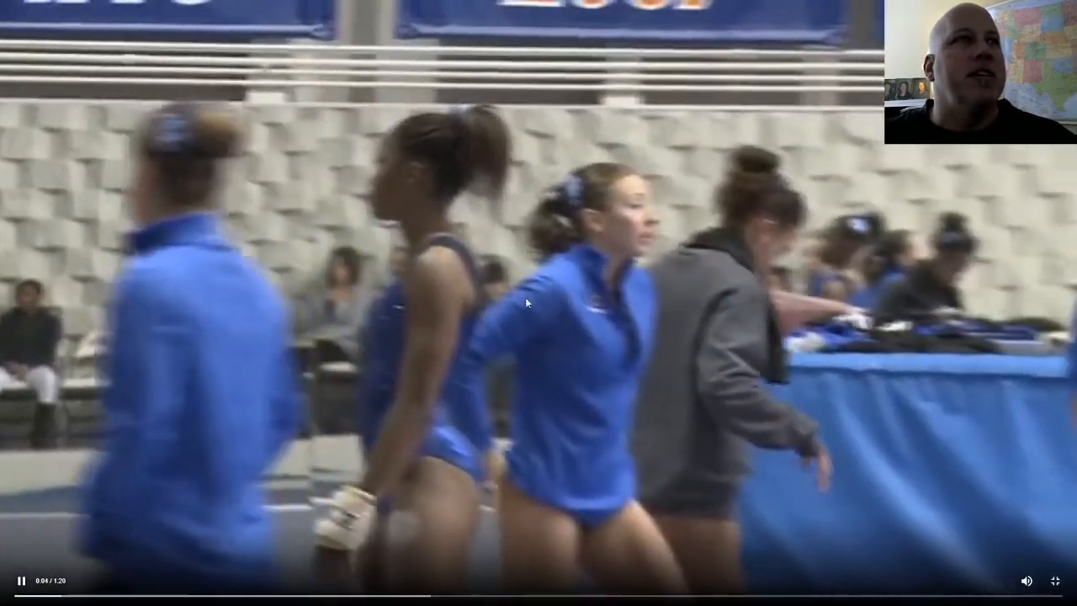
pyautogui.press('Escape')
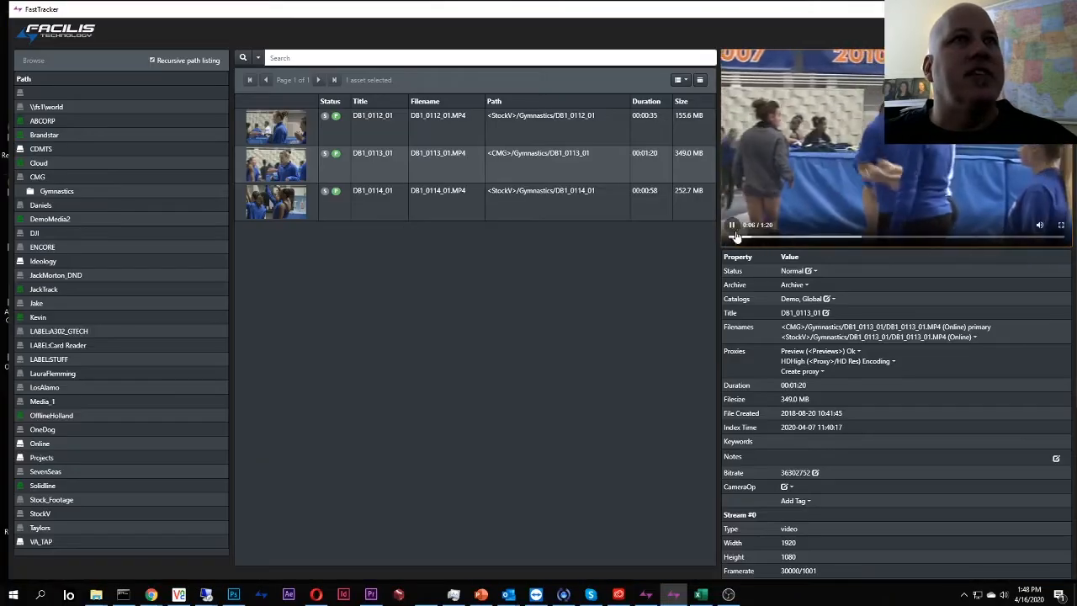
pyautogui.click(732, 227)
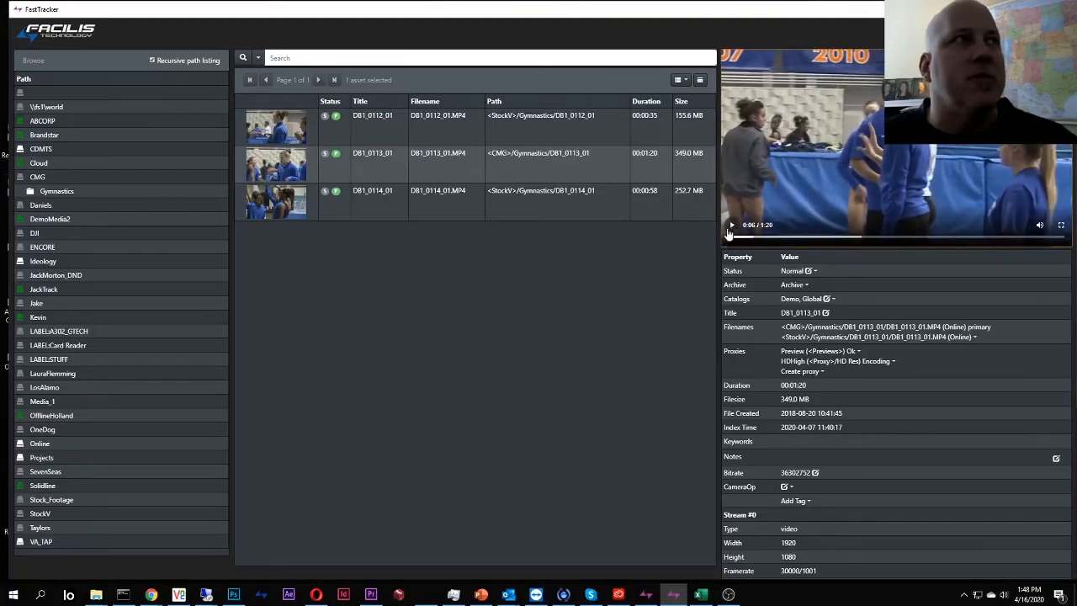
# Check the HDHigh proxy status of DB1_0114_01, DB1_0113_01 and DB1_0112_01, then switch to Premiere Pro.
pyautogui.click(435, 133)
pyautogui.click(425, 159)
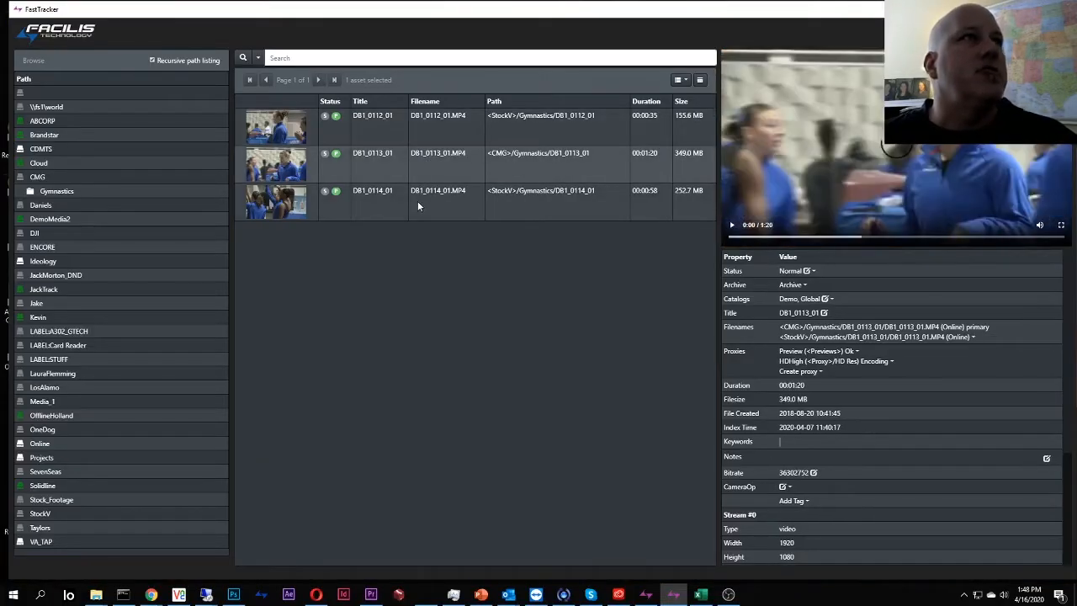
pyautogui.click(418, 201)
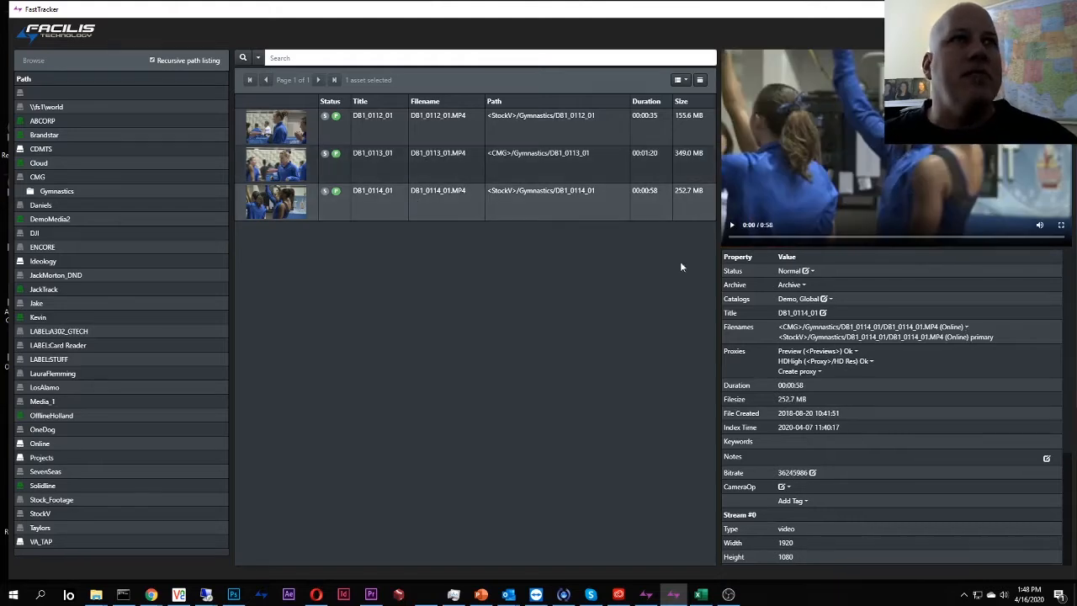
pyautogui.click(607, 172)
pyautogui.click(569, 134)
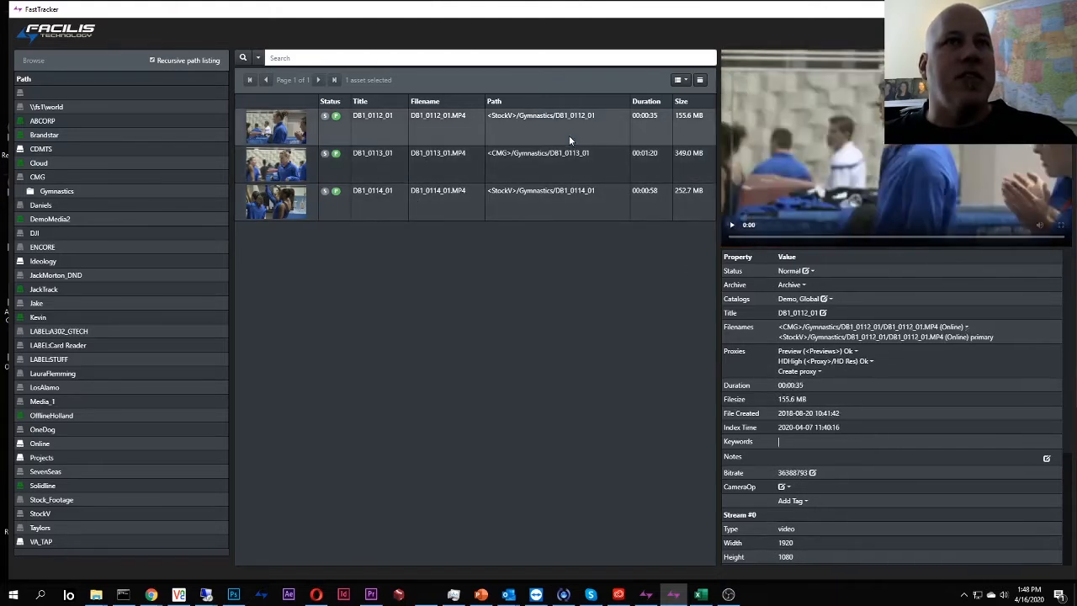
pyautogui.click(563, 175)
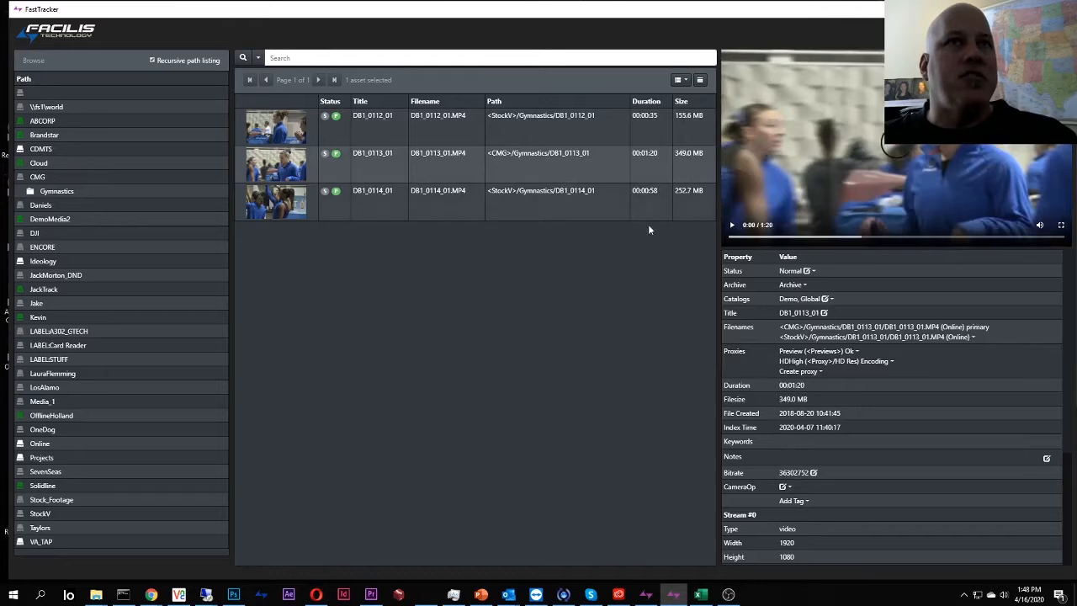
pyautogui.click(557, 173)
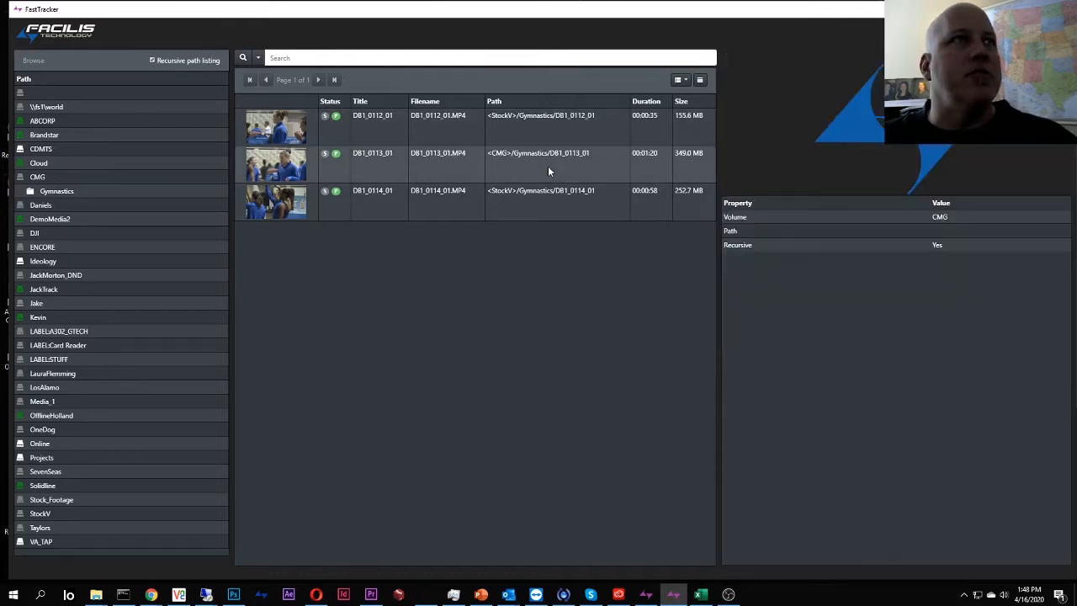
pyautogui.click(549, 188)
pyautogui.click(550, 172)
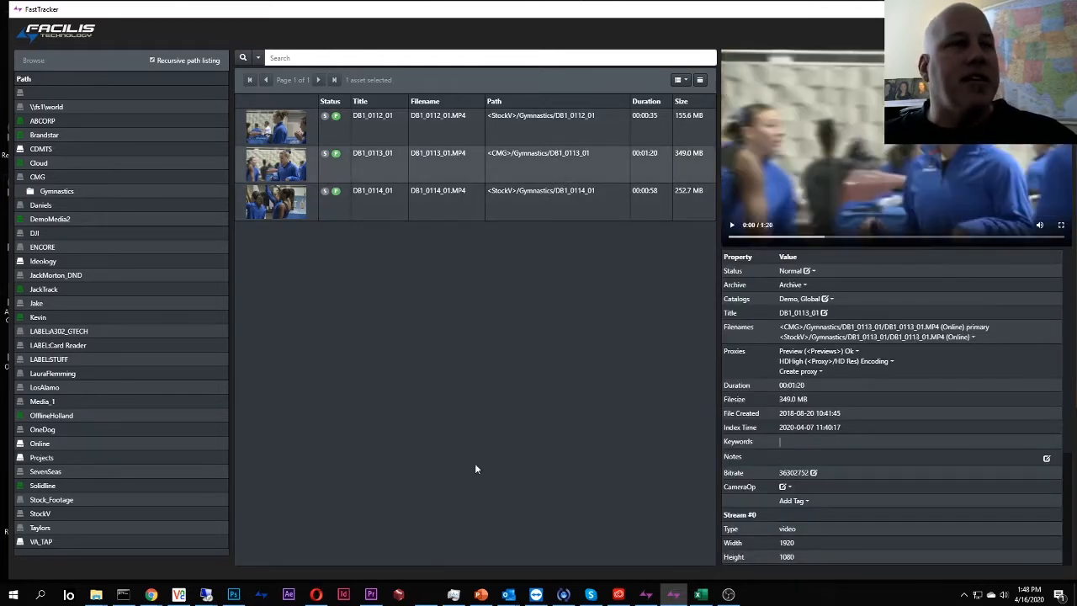
pyautogui.click(371, 594)
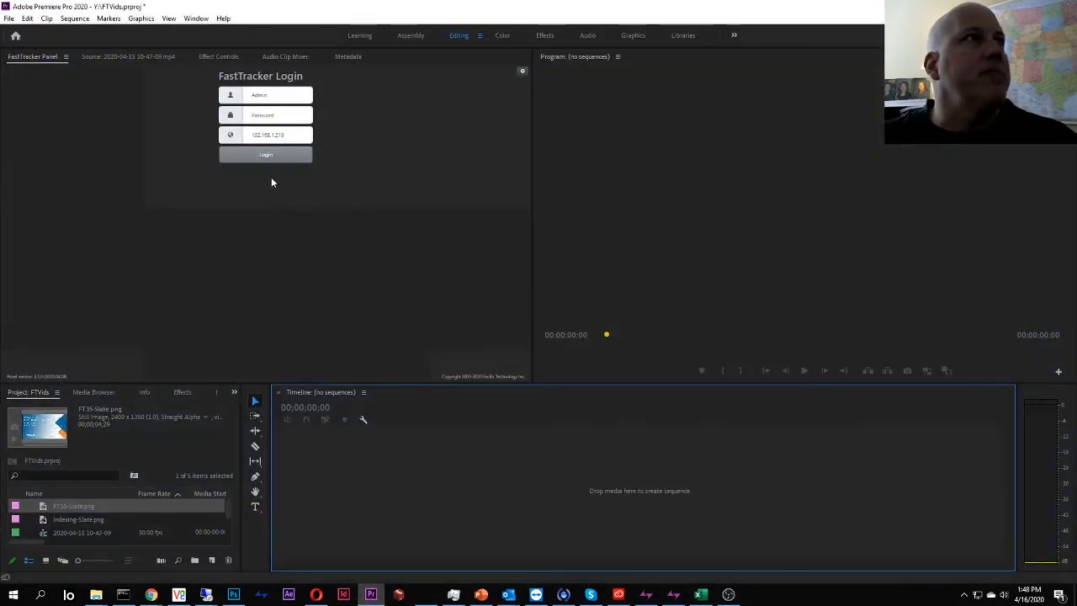
# Log in to the FastTracker panel with the account password.
pyautogui.click(272, 155)
pyautogui.click(279, 115)
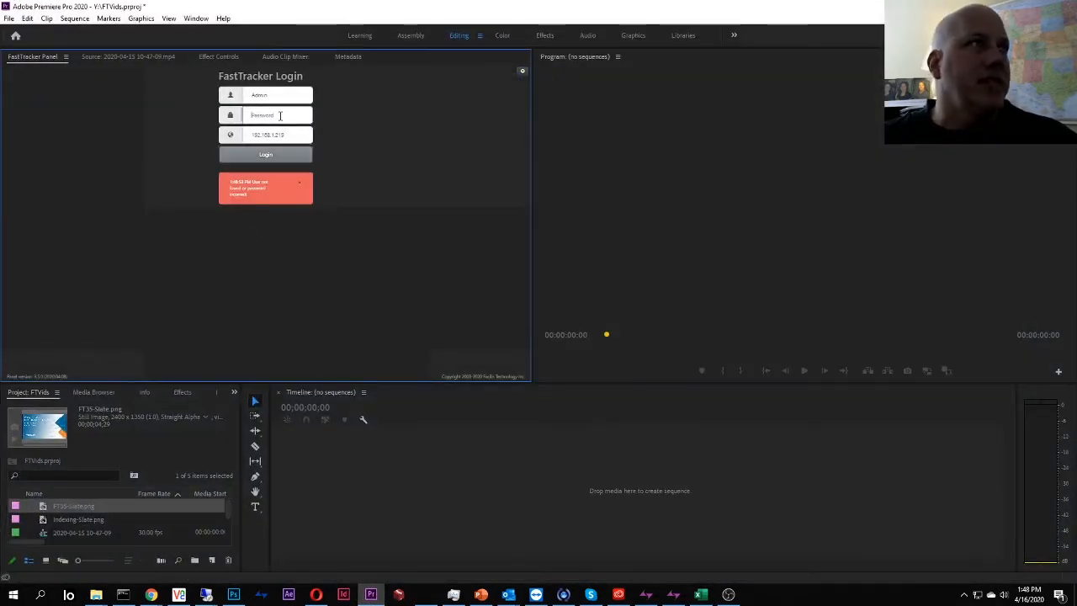
pyautogui.write('••••••')
pyautogui.press('Return')
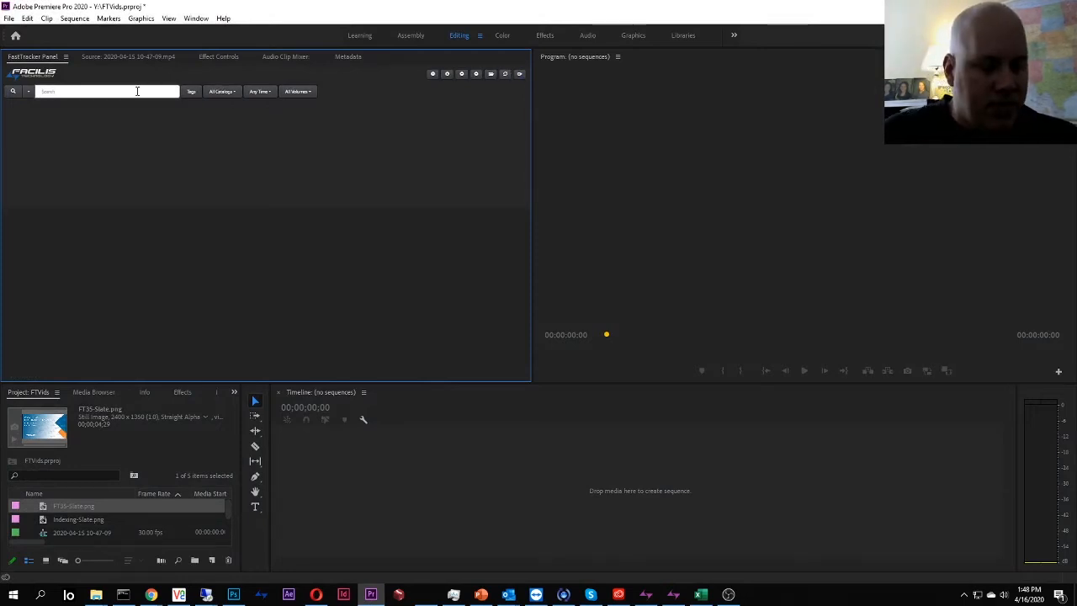
# Search for 'gym' clips and rerun the search limited to the CMG volume.
pyautogui.write('gym')
pyautogui.press('Return')
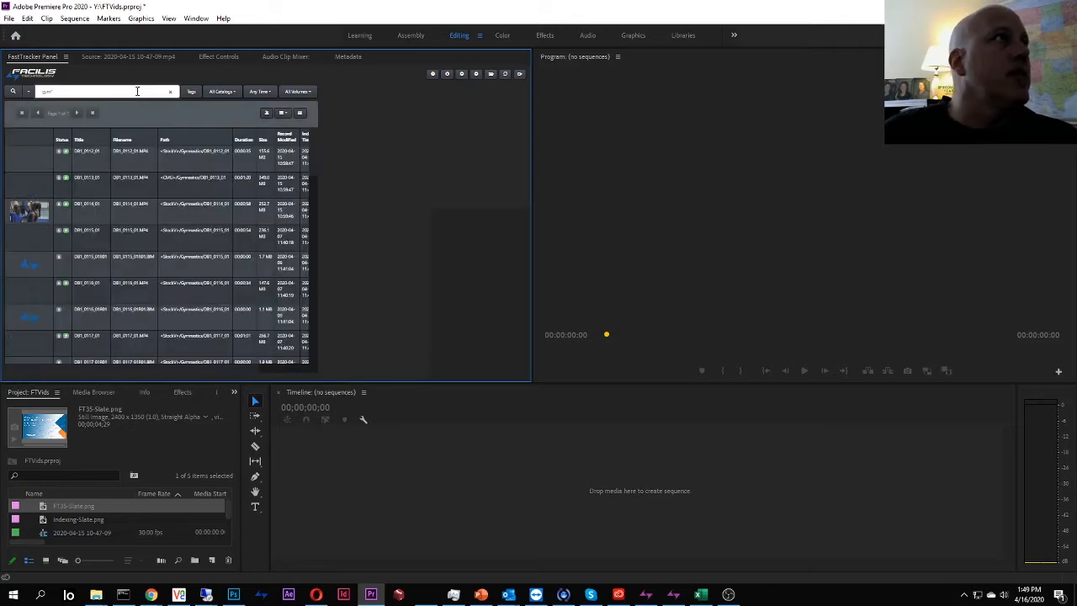
pyautogui.click(108, 213)
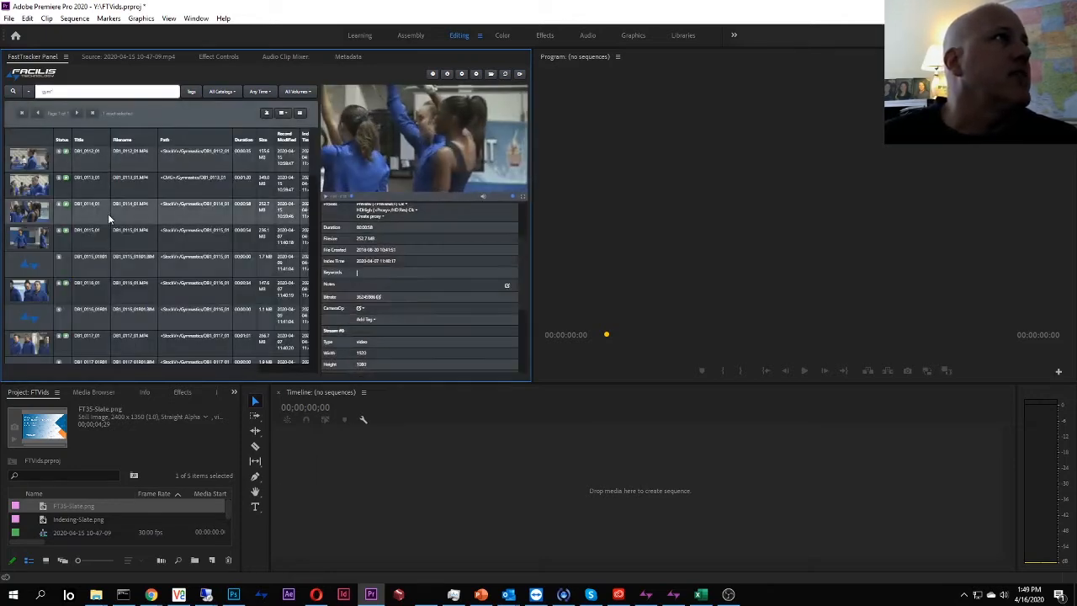
pyautogui.click(298, 92)
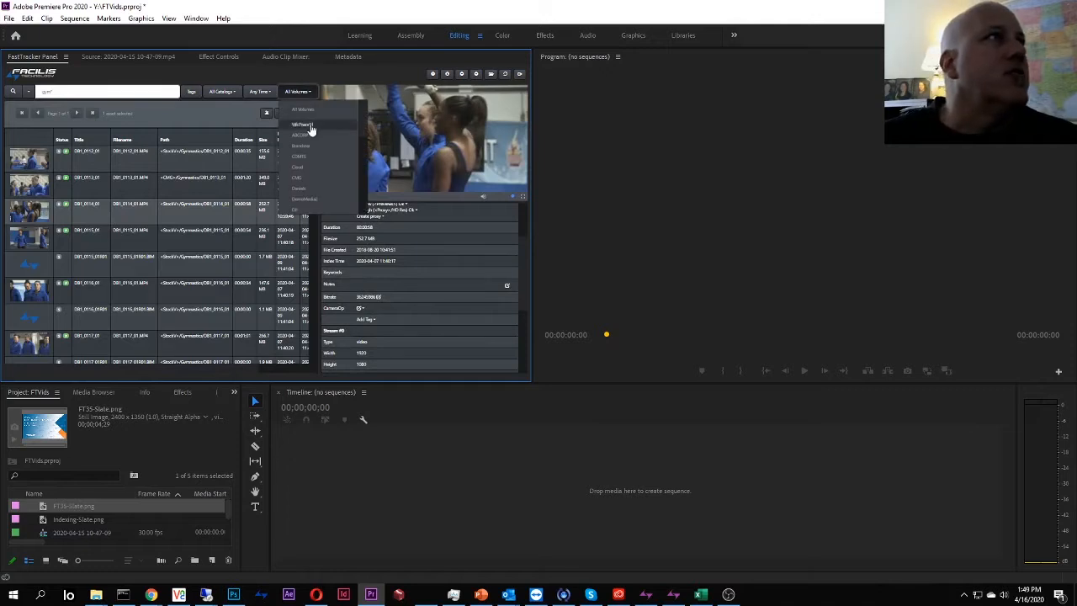
pyautogui.click(296, 178)
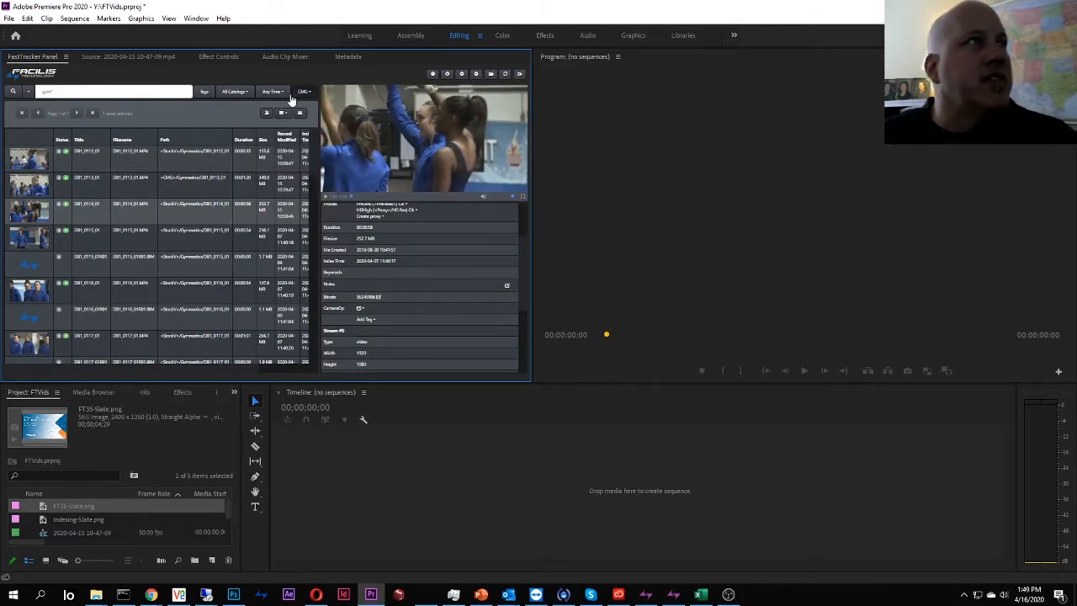
pyautogui.click(13, 94)
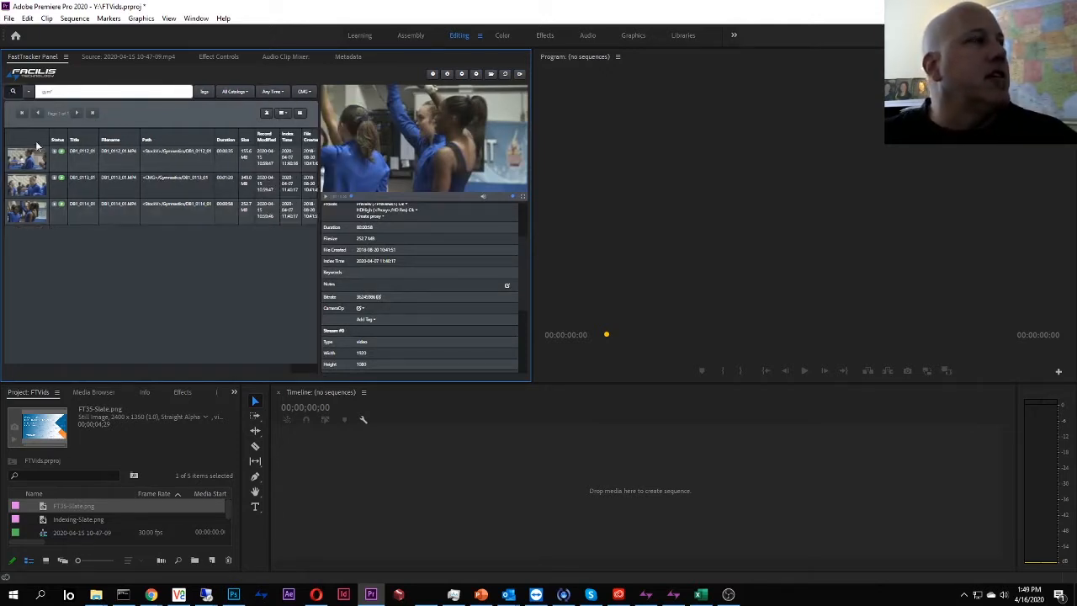
# Zoom the FastTracker panel in twice and preview clips DB1_0112_01, DB1_0114_01 and DB1_0113_01.
pyautogui.click(125, 154)
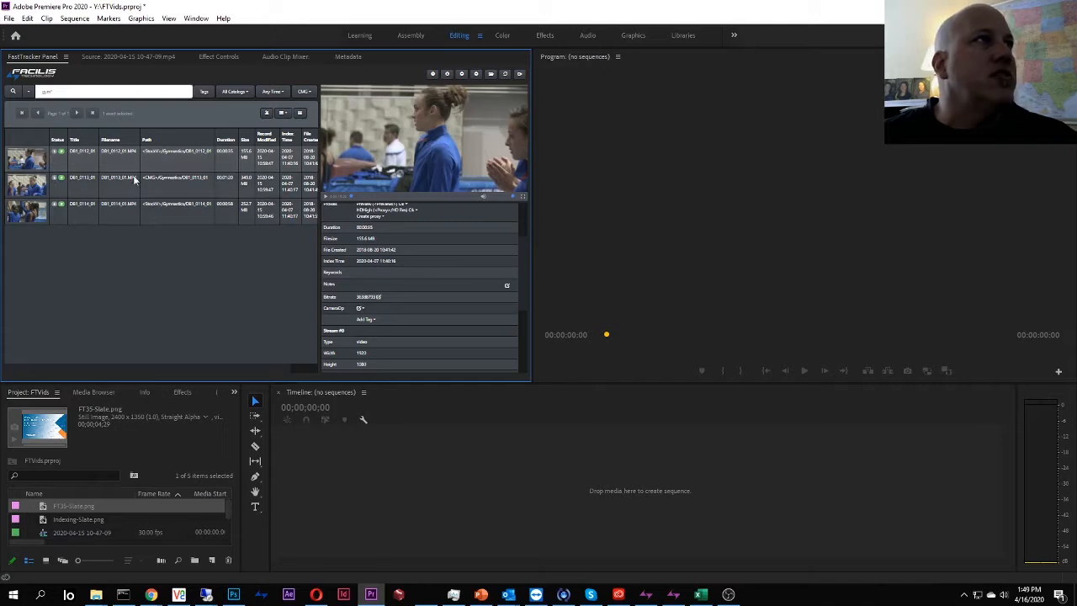
pyautogui.click(462, 75)
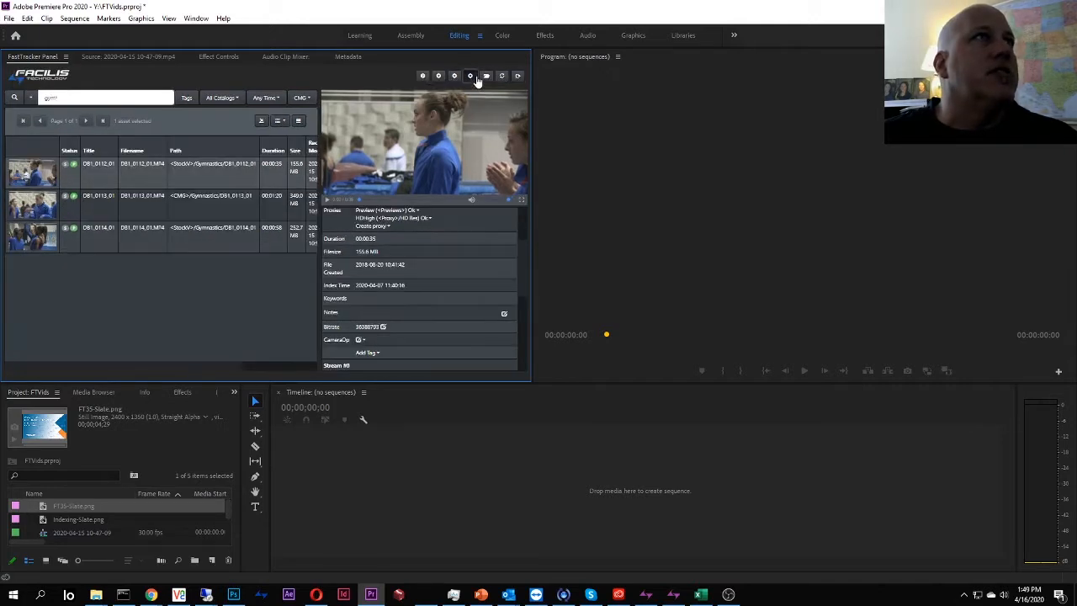
pyautogui.click(468, 78)
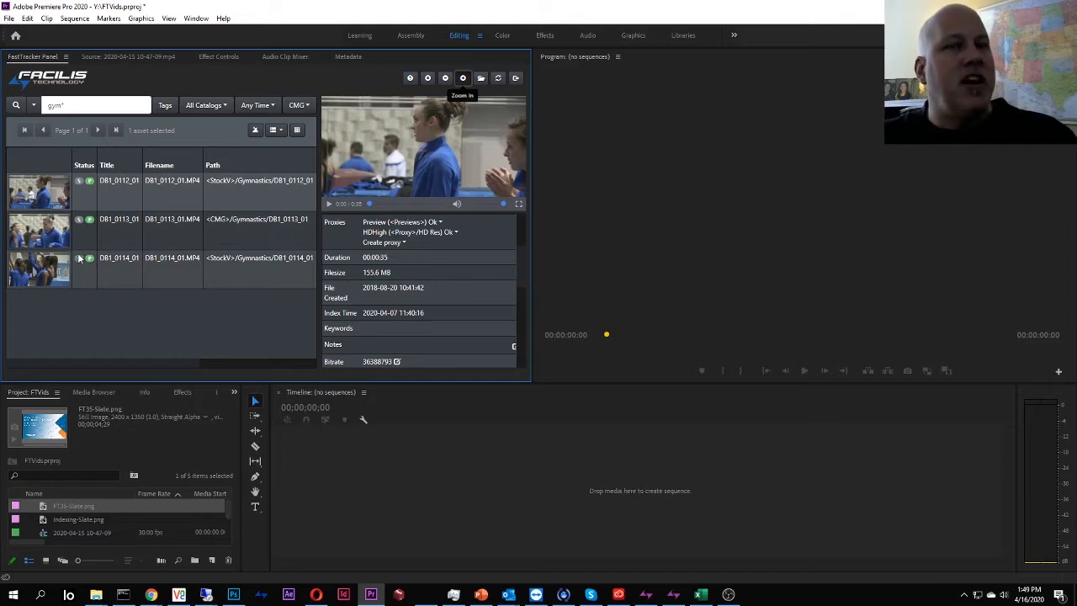
pyautogui.click(127, 270)
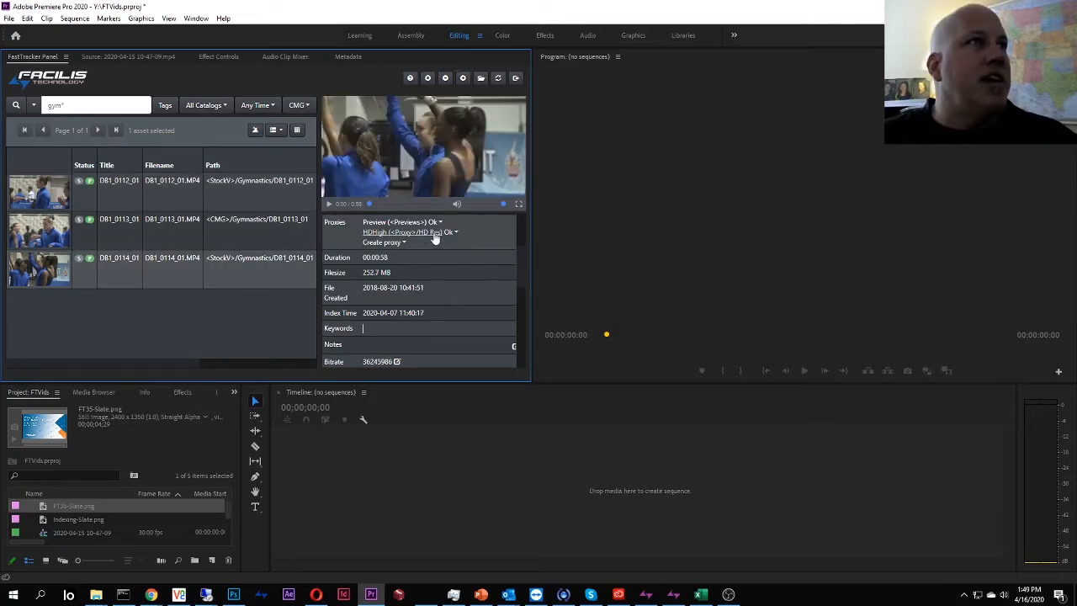
pyautogui.click(266, 229)
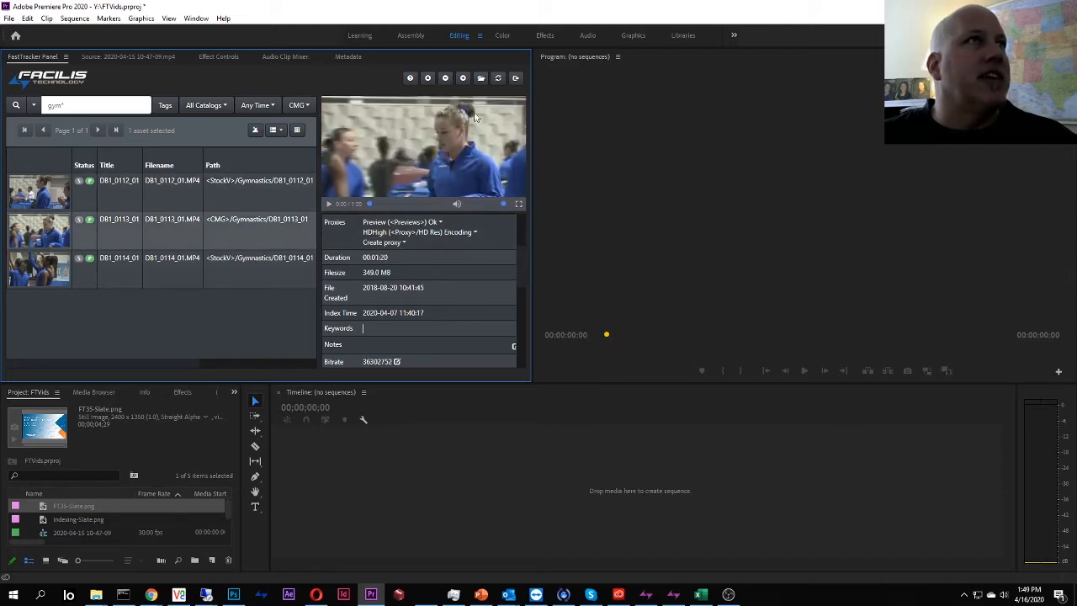
pyautogui.click(498, 78)
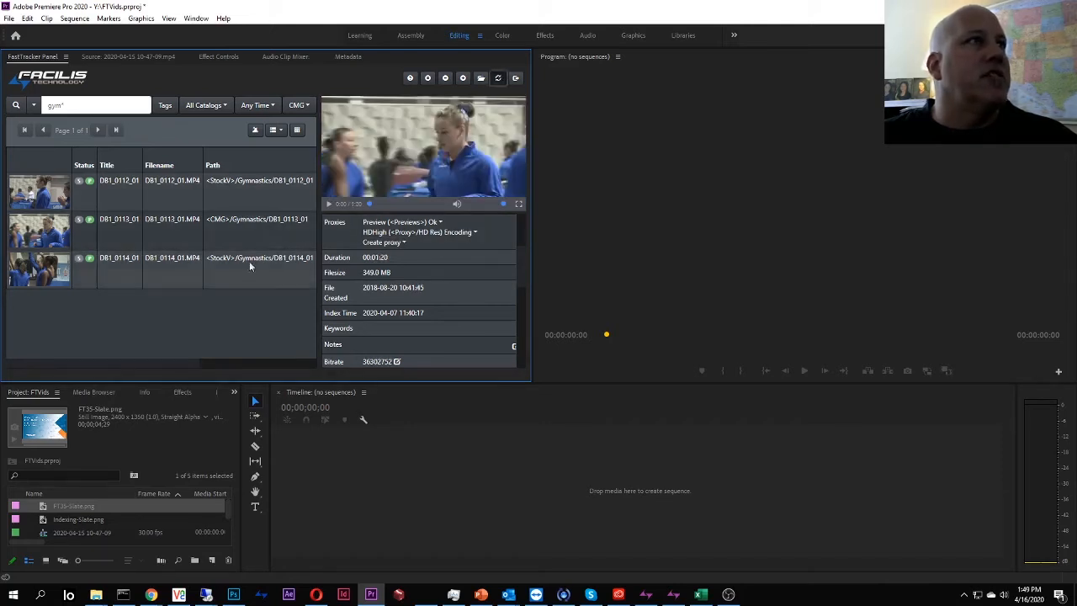
# Drag DB1_0112_01, DB1_0113_01 and DB1_0114_01 onto the empty timeline as a new sequence and play it.
pyautogui.click(244, 210)
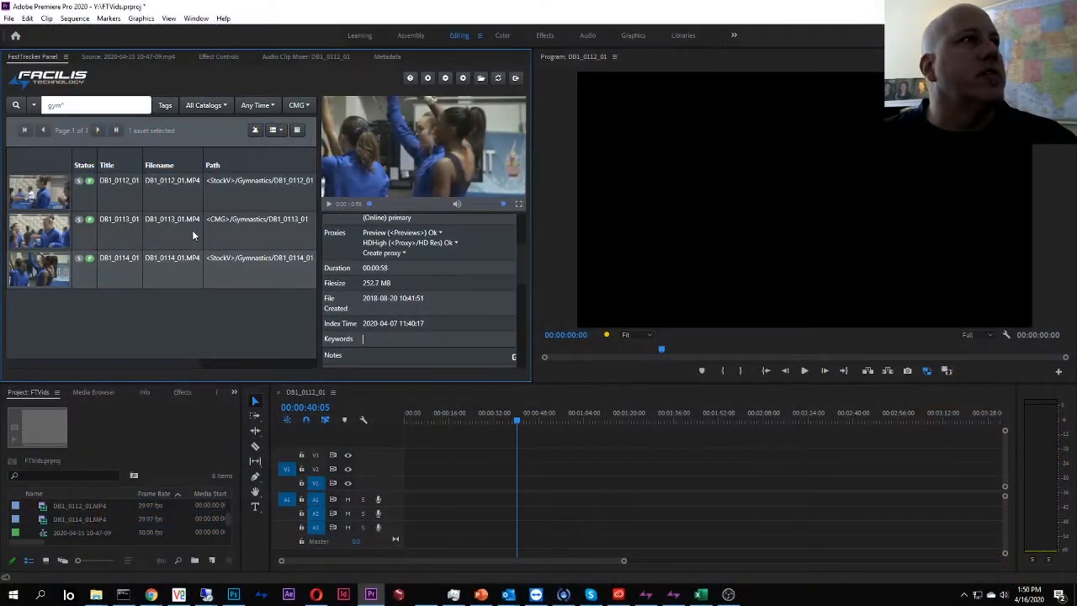
pyautogui.click(189, 193)
pyautogui.keyDown('shift'); pyautogui.click(172, 266); pyautogui.keyUp('shift')
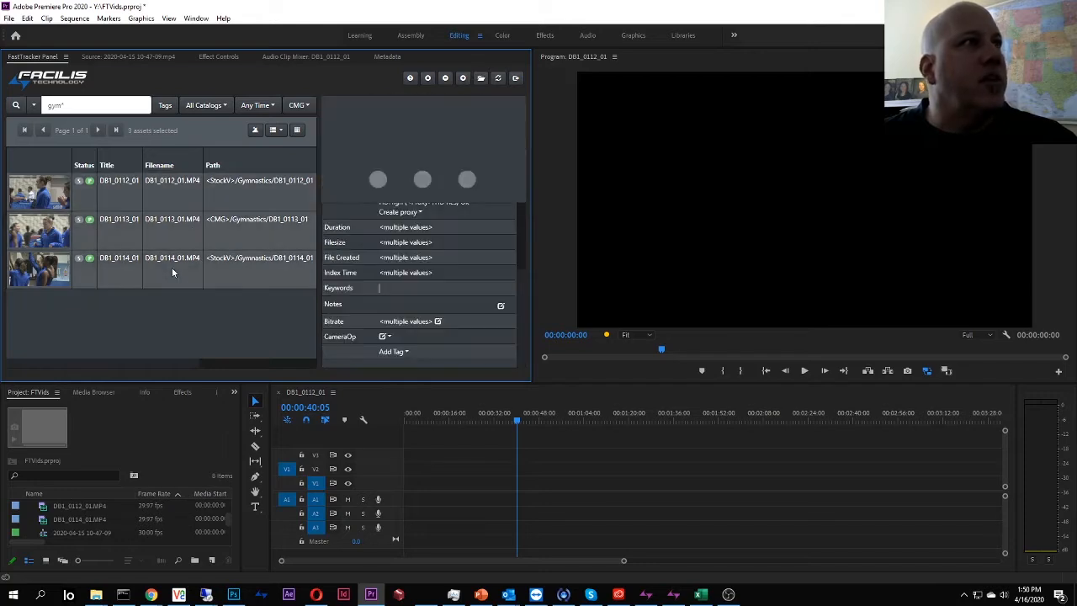
pyautogui.moveTo(172, 271); pyautogui.dragTo(580, 519)
pyautogui.click(797, 421)
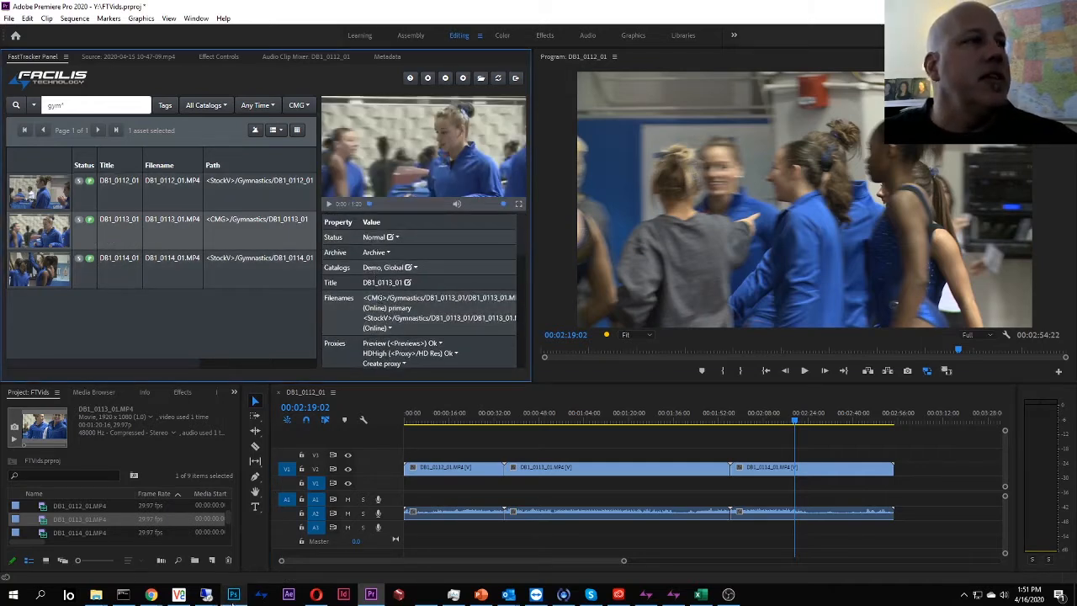
pyautogui.moveTo(235, 599)
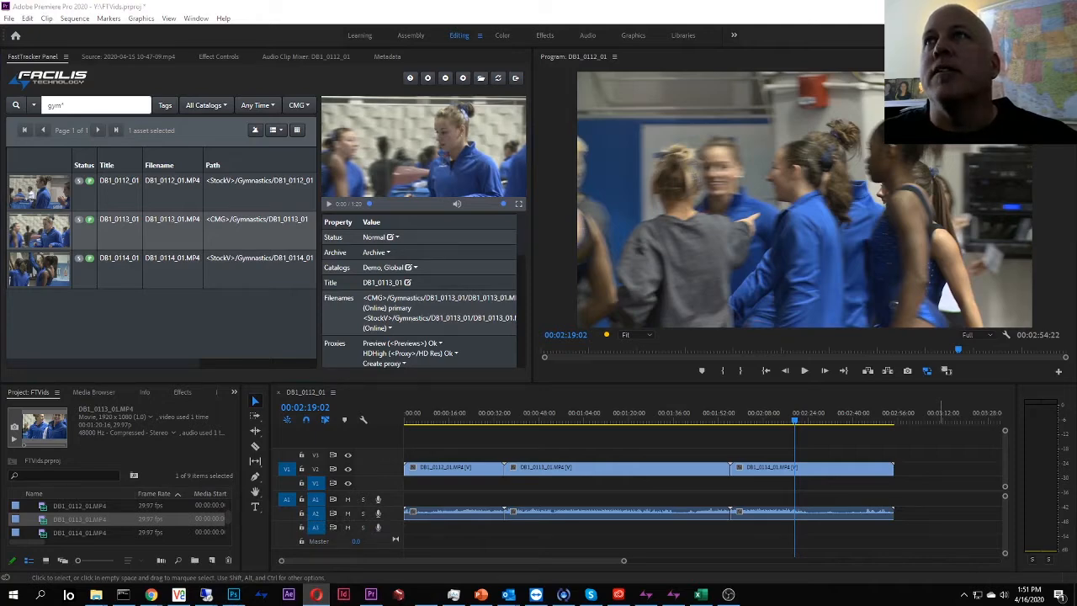
# Grant a desktop user Write permission on the CMG volume in Hub Admin Console, then minimize it.
pyautogui.click(339, 124)
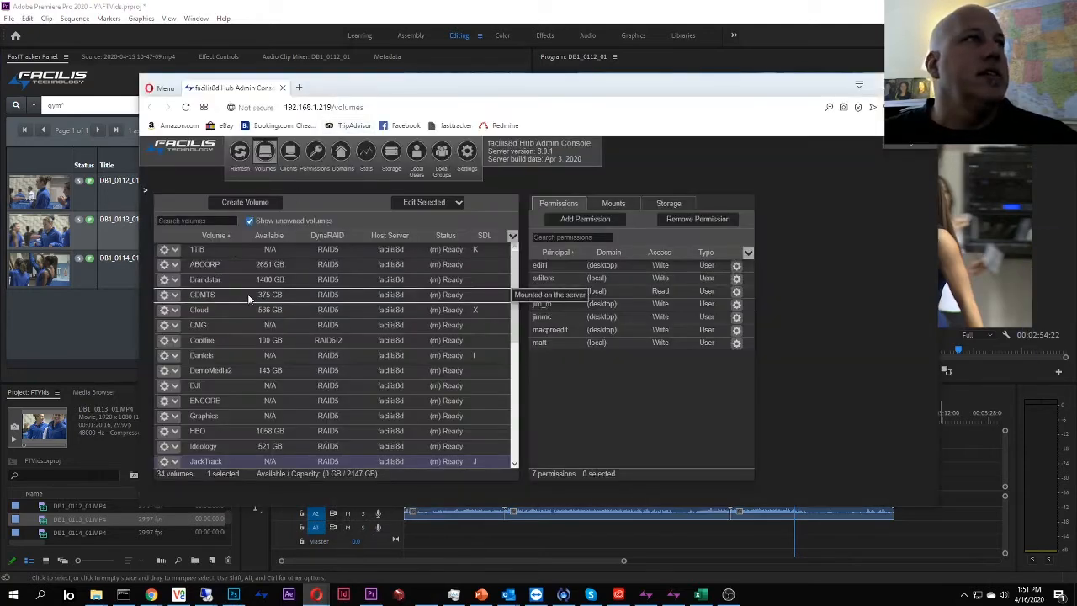
pyautogui.click(227, 324)
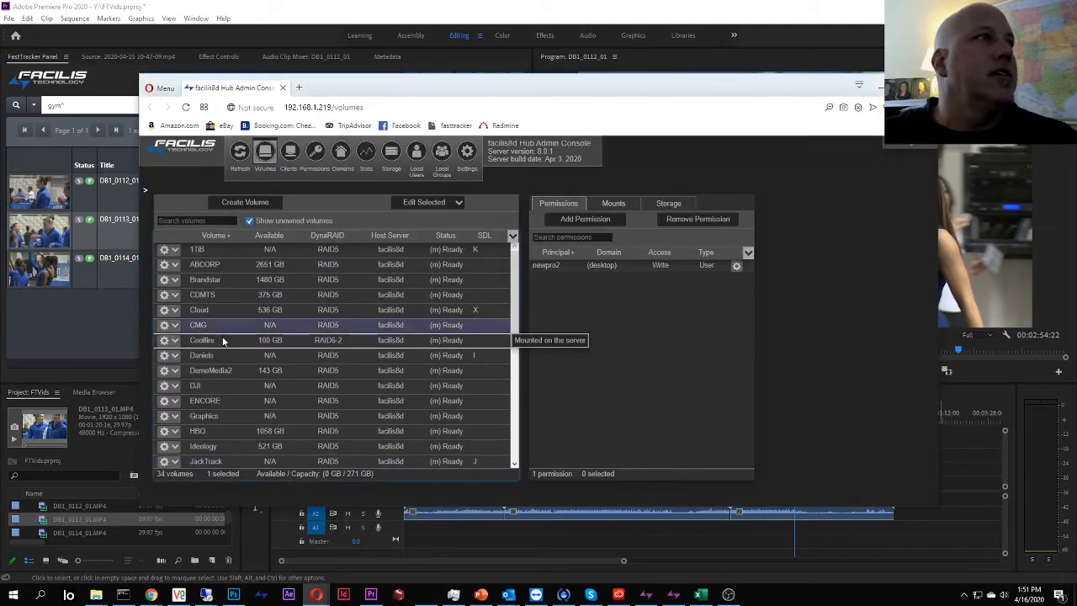
pyautogui.click(585, 219)
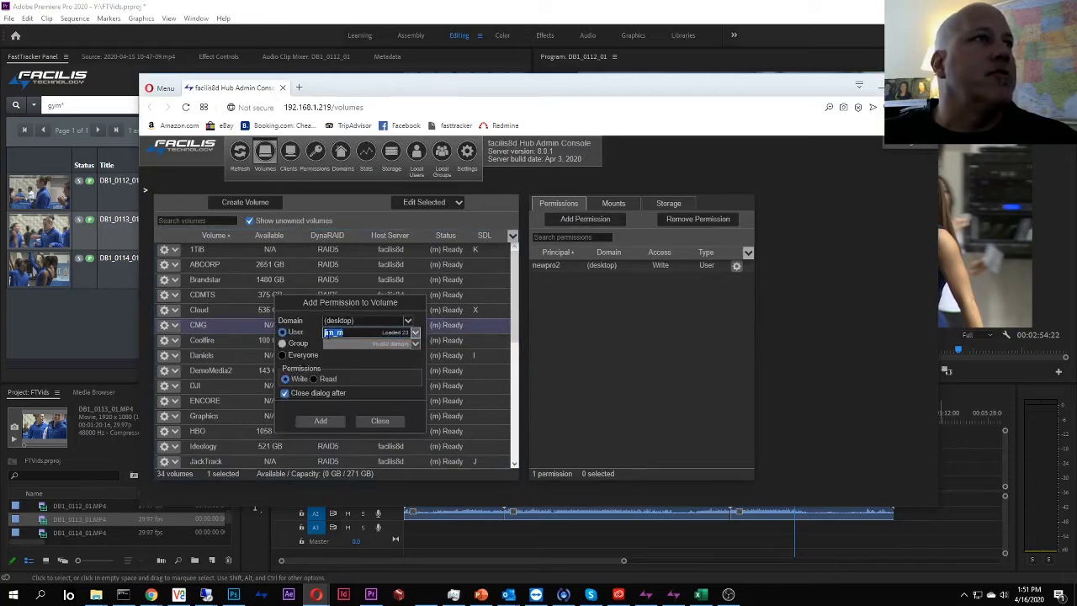
pyautogui.click(320, 421)
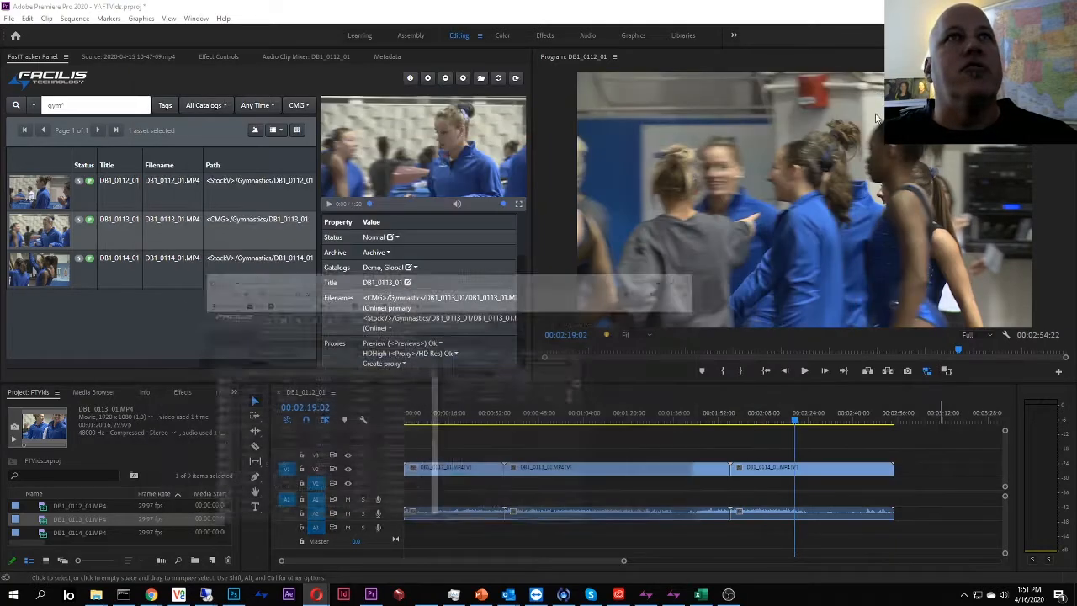
pyautogui.click(880, 87)
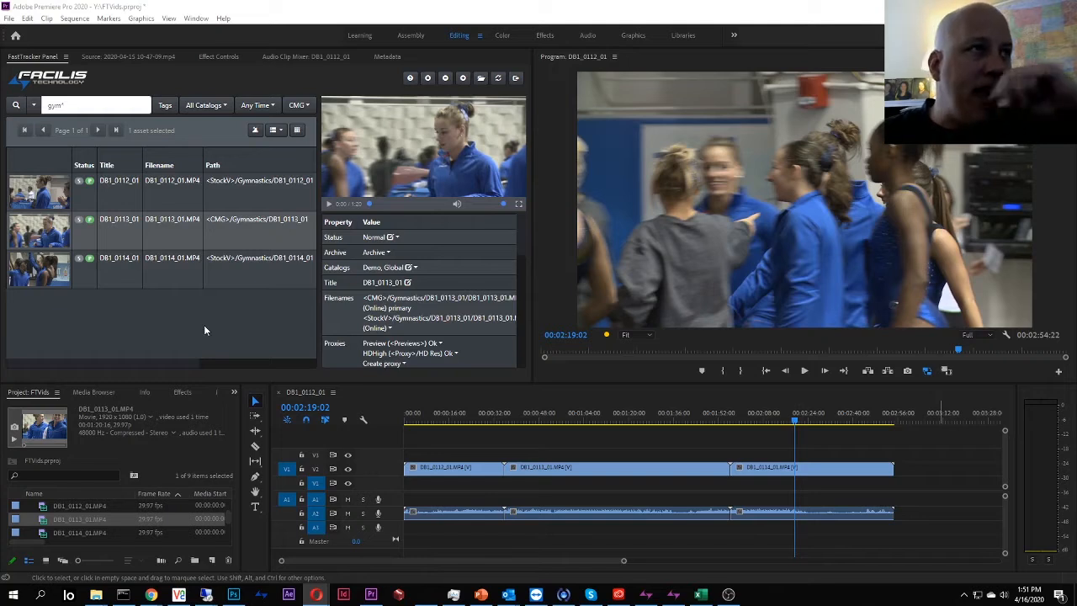
# Refresh the FastTracker view and check the Filenames of DB1_0114_01, DB1_0113_01 and DB1_0112_01.
pyautogui.click(499, 78)
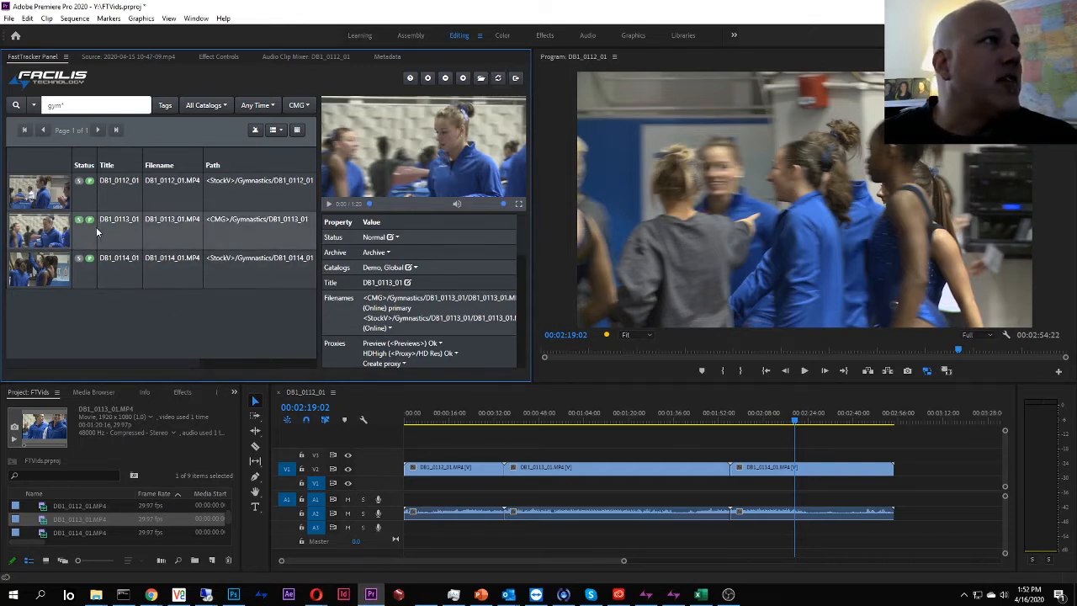
pyautogui.click(202, 274)
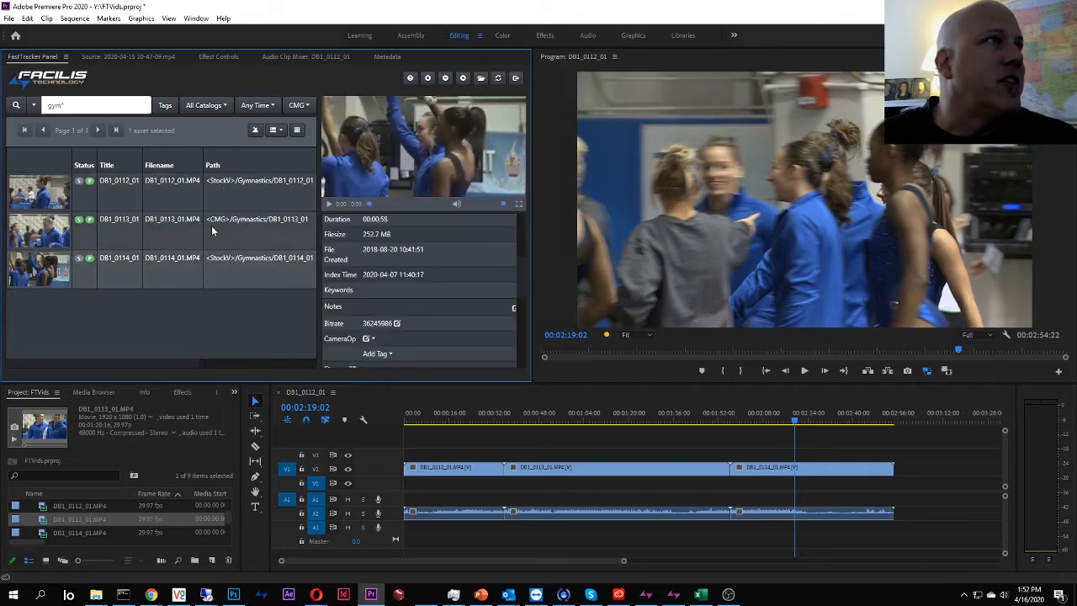
pyautogui.click(212, 227)
pyautogui.click(220, 199)
pyautogui.scroll(5, 397, 287)
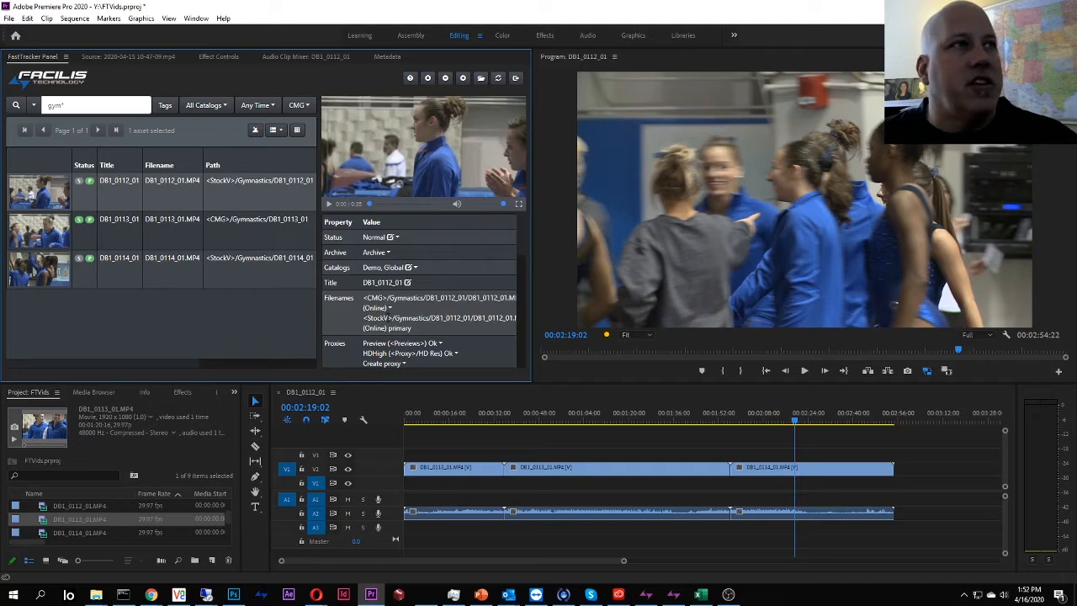
# Make each clip's CMG copy primary, refresh the list, and move the playhead to about 12 seconds.
pyautogui.click(384, 309)
pyautogui.click(395, 266)
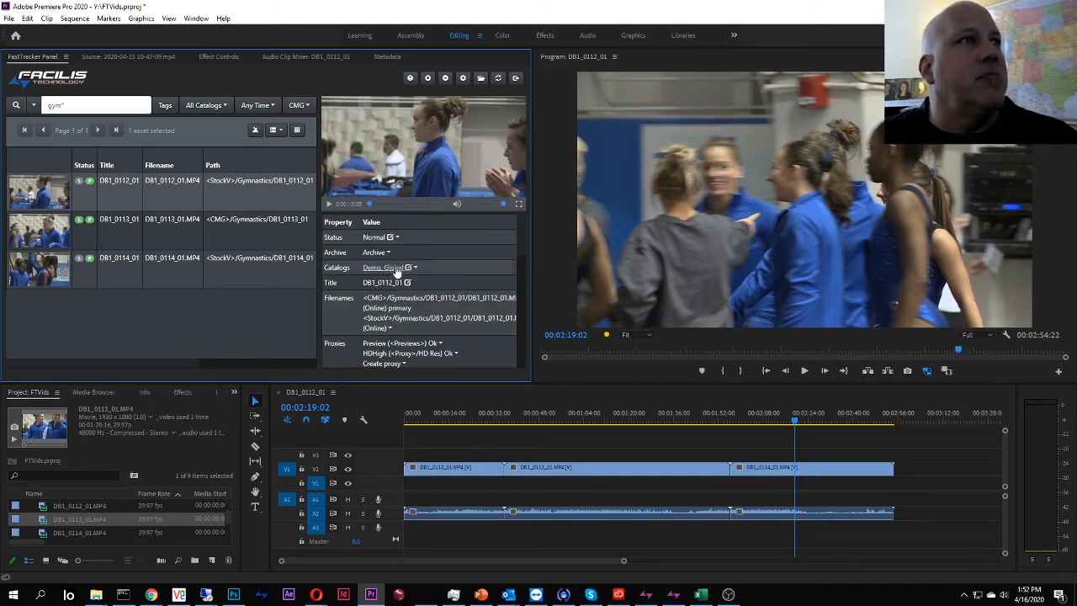
pyautogui.click(213, 264)
pyautogui.scroll(3, 376, 276)
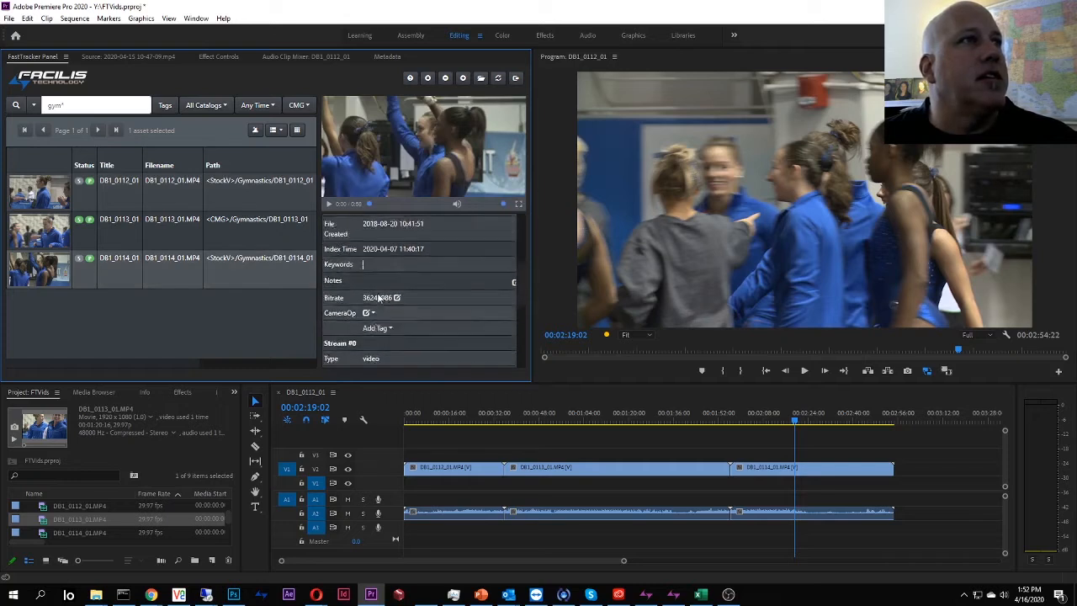
pyautogui.click(388, 261)
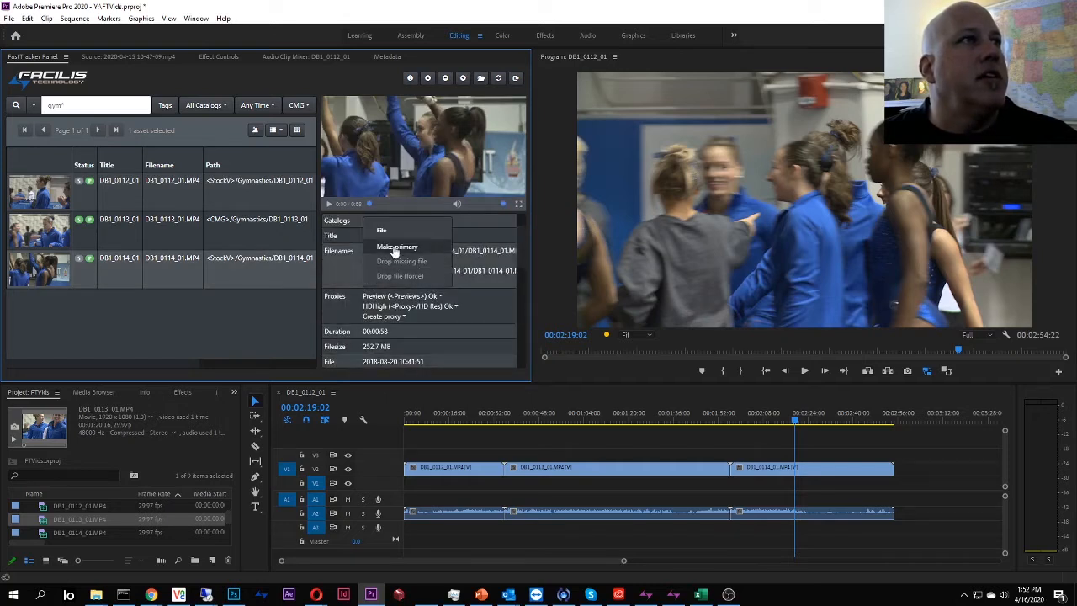
pyautogui.click(394, 261)
pyautogui.click(498, 79)
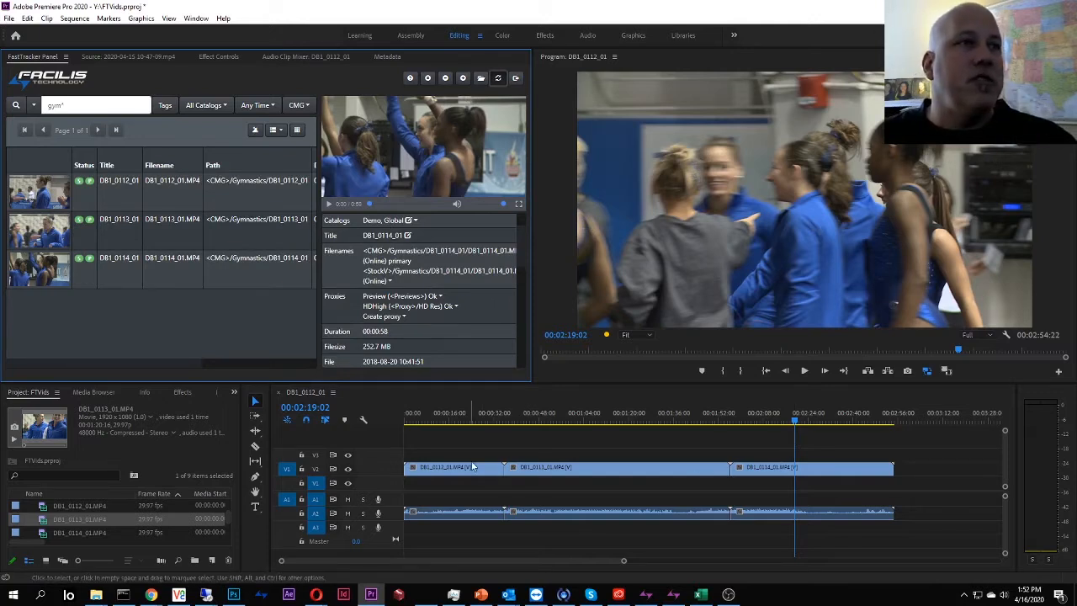
pyautogui.click(546, 419)
pyautogui.click(438, 419)
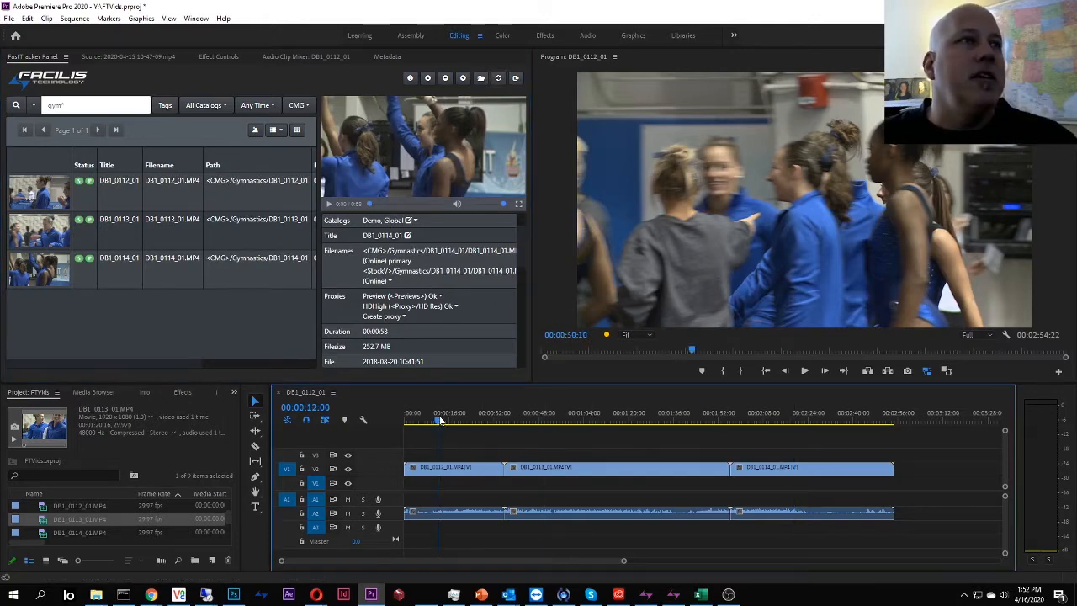
pyautogui.moveTo(439, 419); pyautogui.dragTo(443, 421)
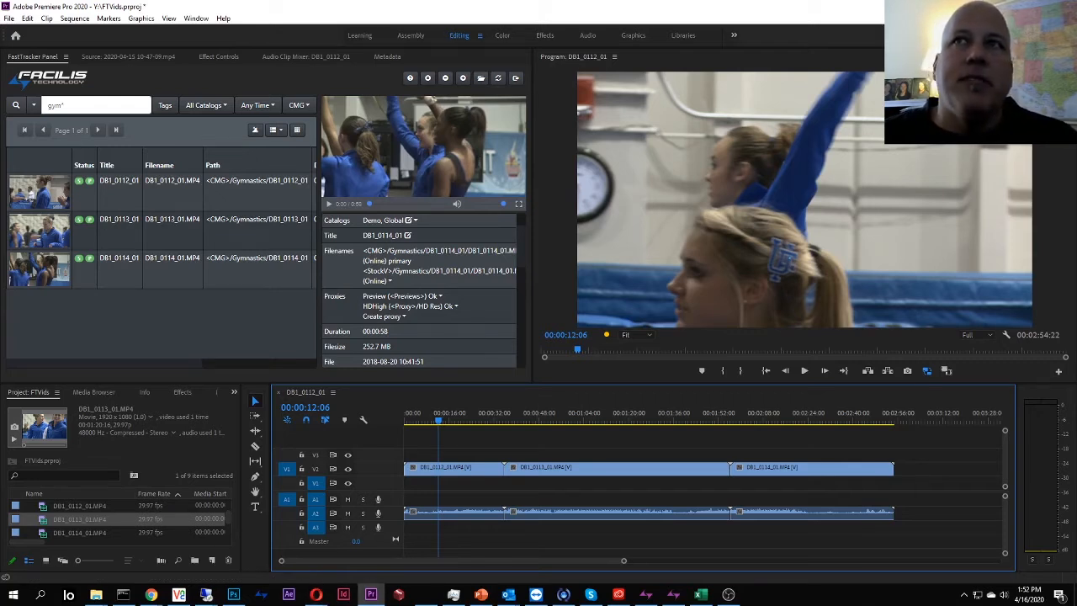
pyautogui.click(315, 595)
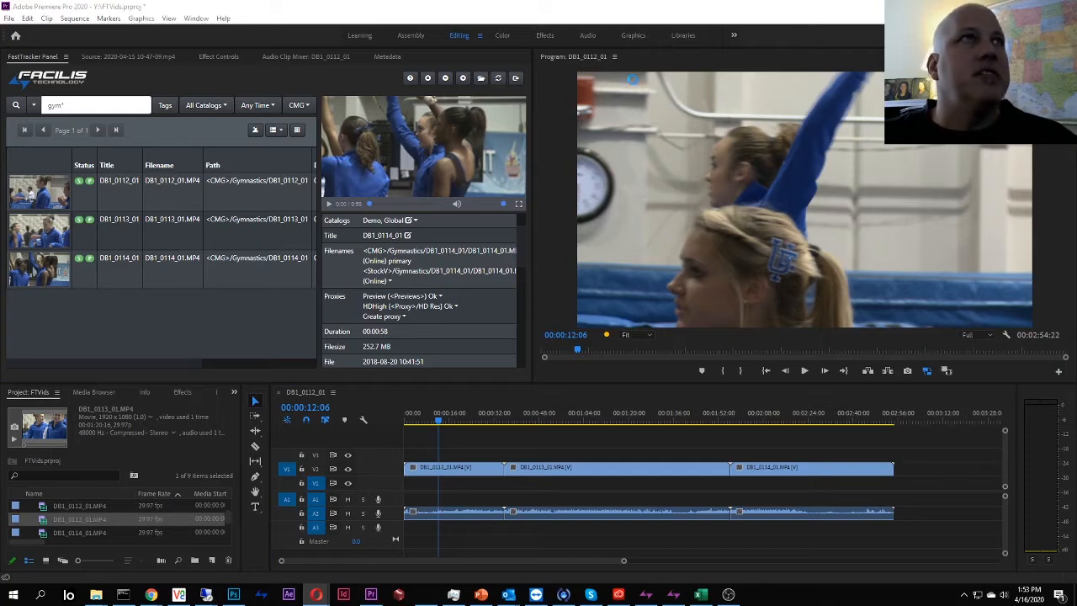
pyautogui.click(641, 9)
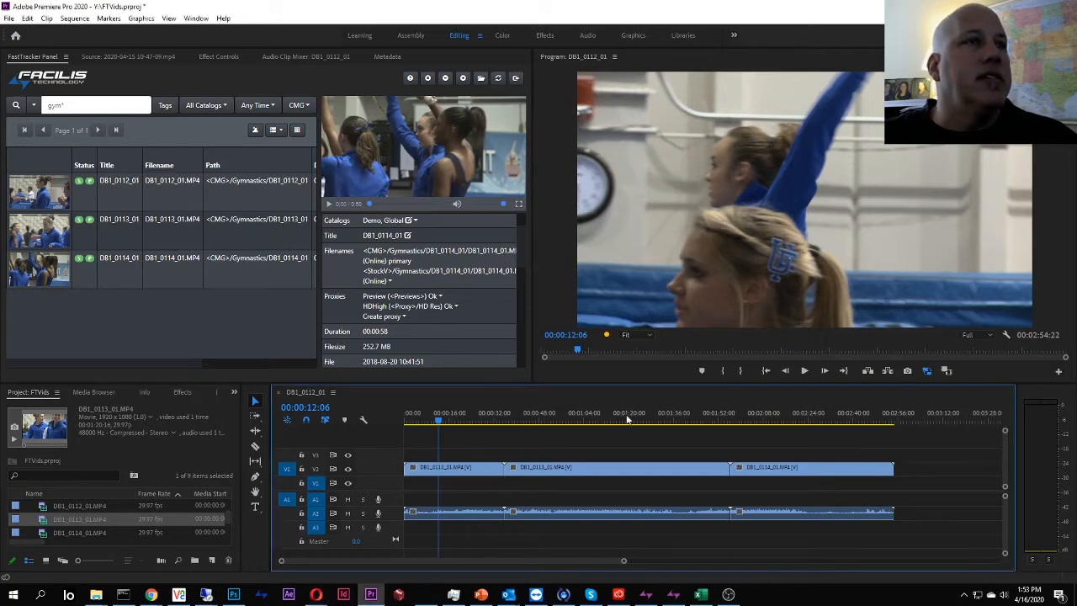
pyautogui.click(800, 418)
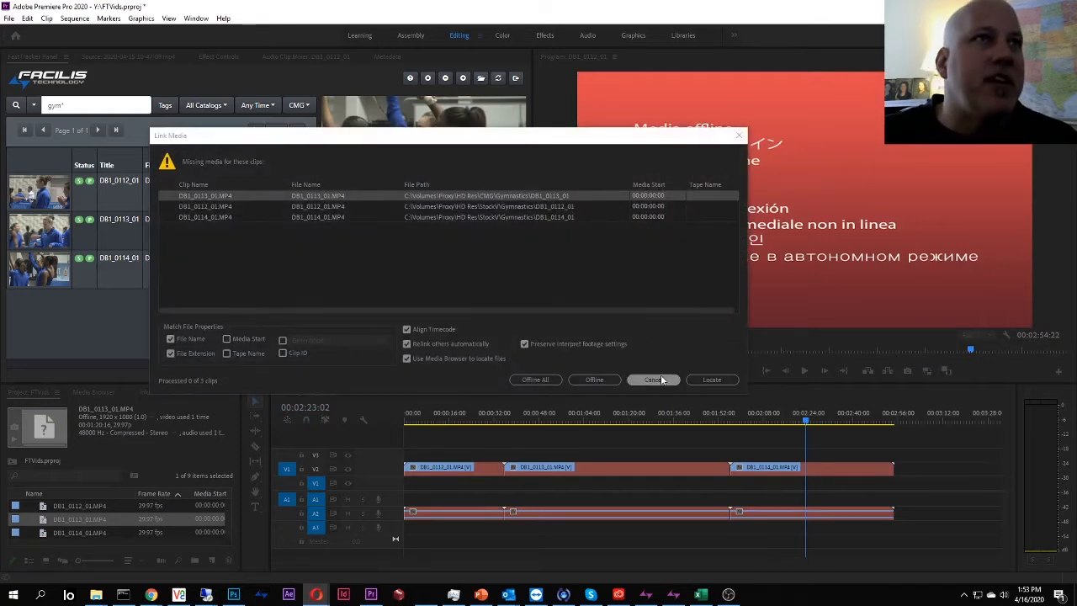
# Locate DB1_0113_01.MP4 on the O: (\\CMG) drive and relink the offline clip to it.
pyautogui.click(713, 379)
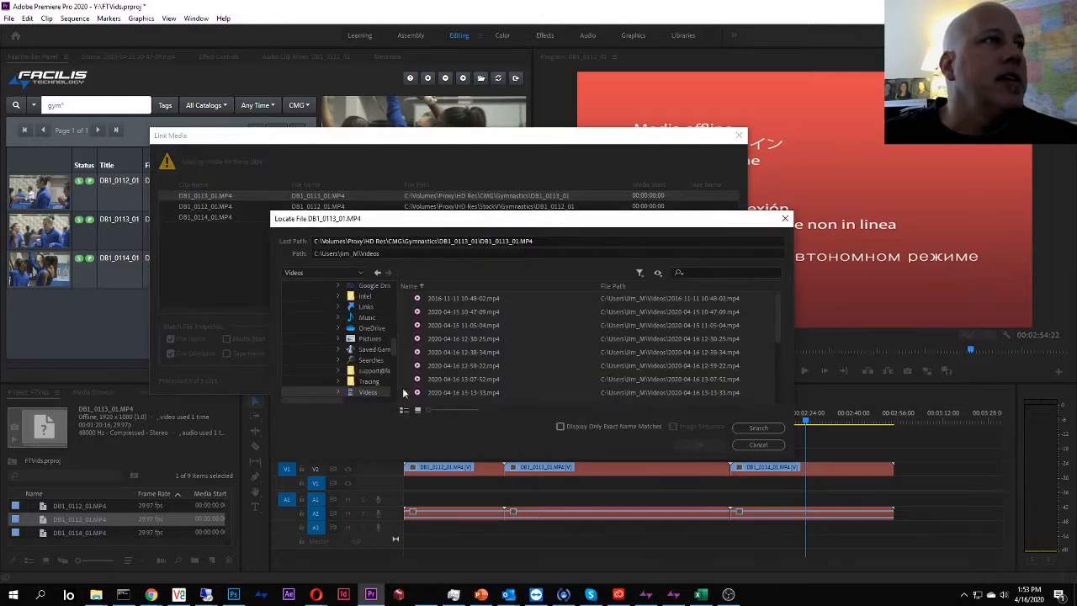
pyautogui.scroll(6, 373, 366)
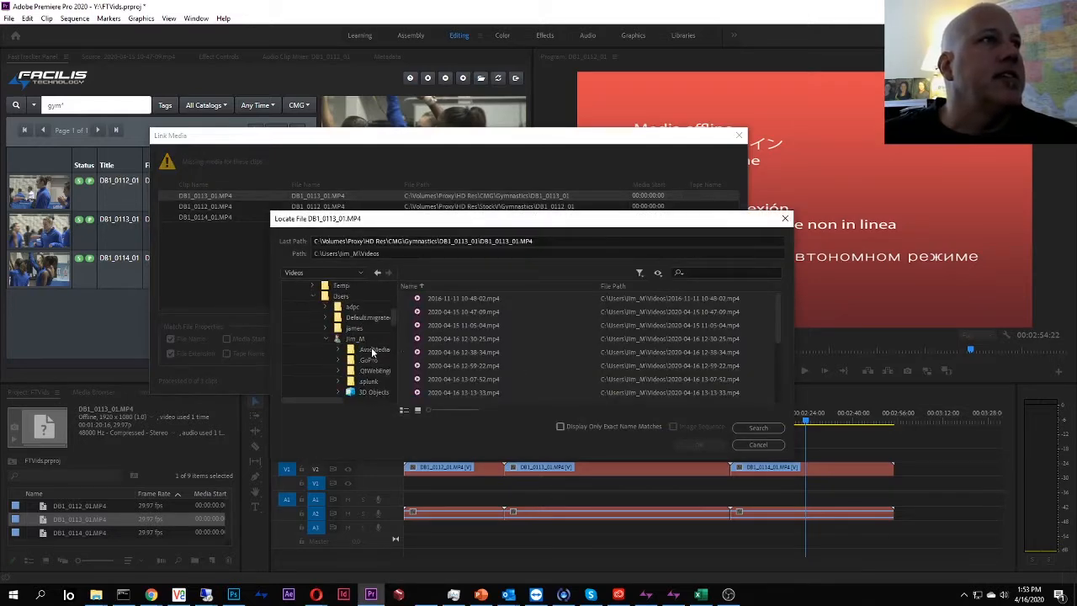
pyautogui.scroll(3, 375, 345)
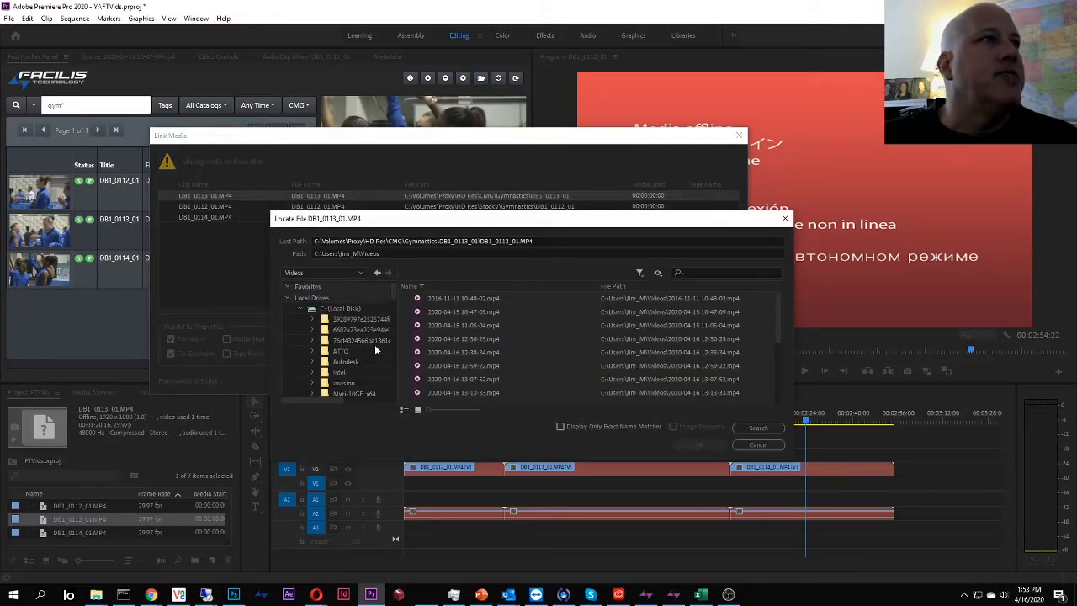
pyautogui.click(300, 309)
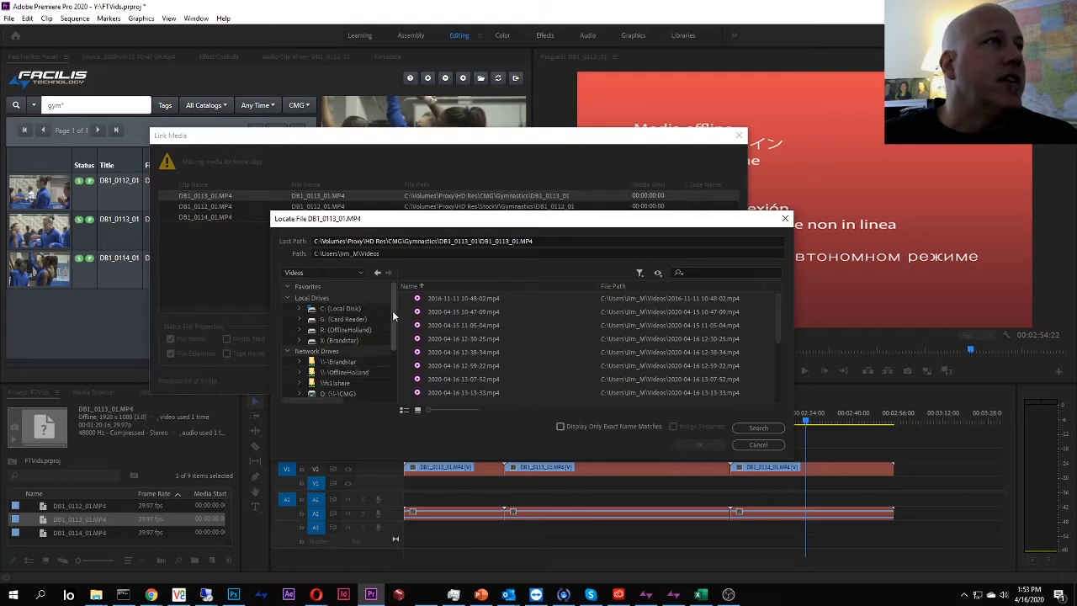
pyautogui.moveTo(392, 311); pyautogui.dragTo(390, 327)
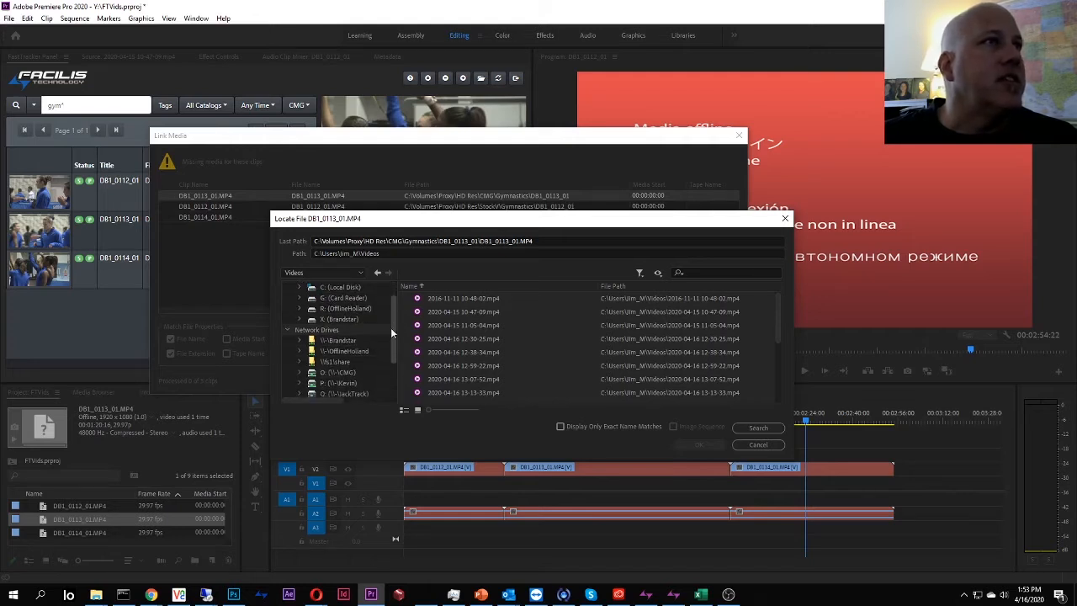
pyautogui.click(352, 375)
pyautogui.click(758, 428)
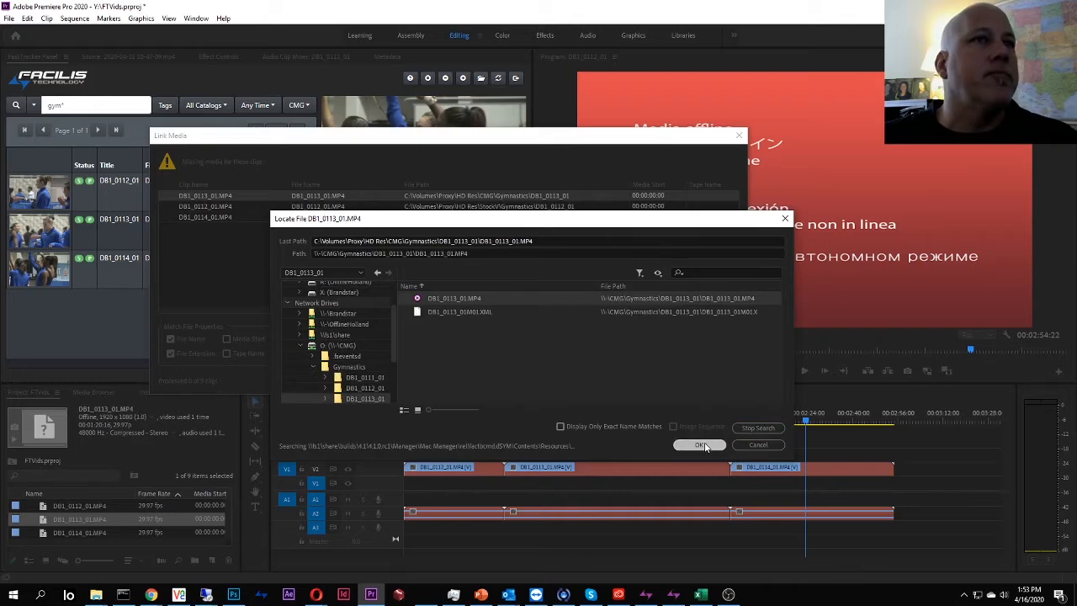
pyautogui.click(703, 445)
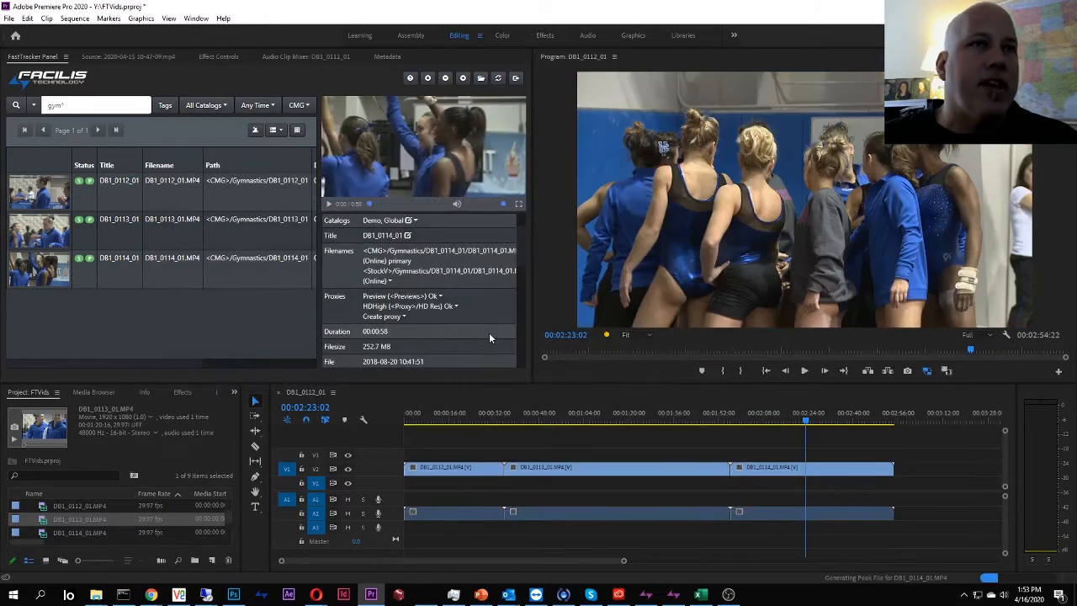
# Move the sequence playhead back to about 00:00:14:18 and zoom the FastTracker panel out one level.
pyautogui.moveTo(452, 421)
pyautogui.mouseDown()
pyautogui.moveTo(464, 422)
pyautogui.moveTo(446, 428)
pyautogui.mouseUp()
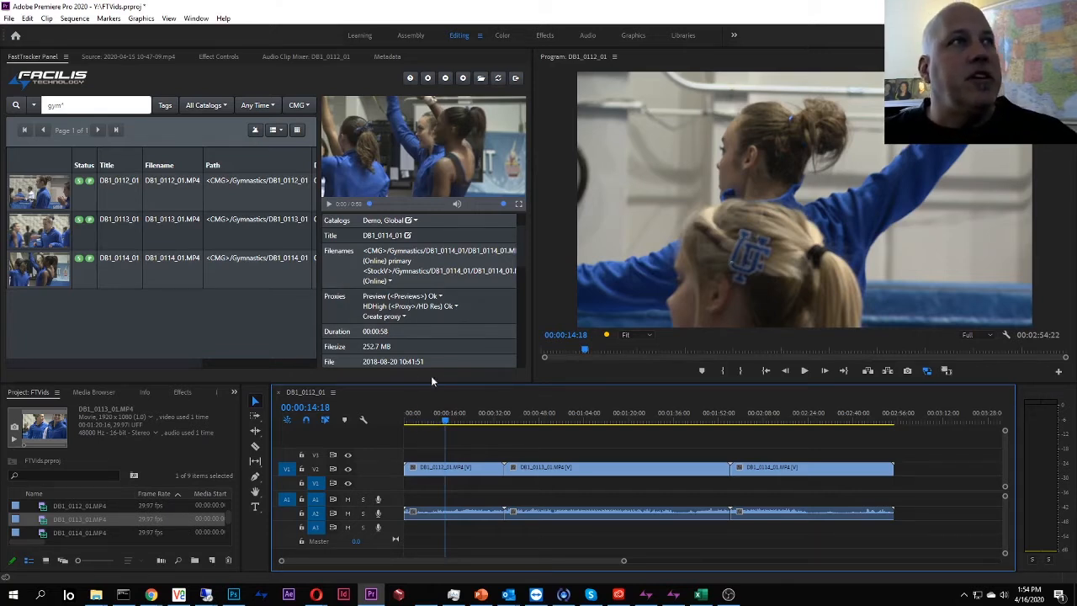
pyautogui.click(445, 78)
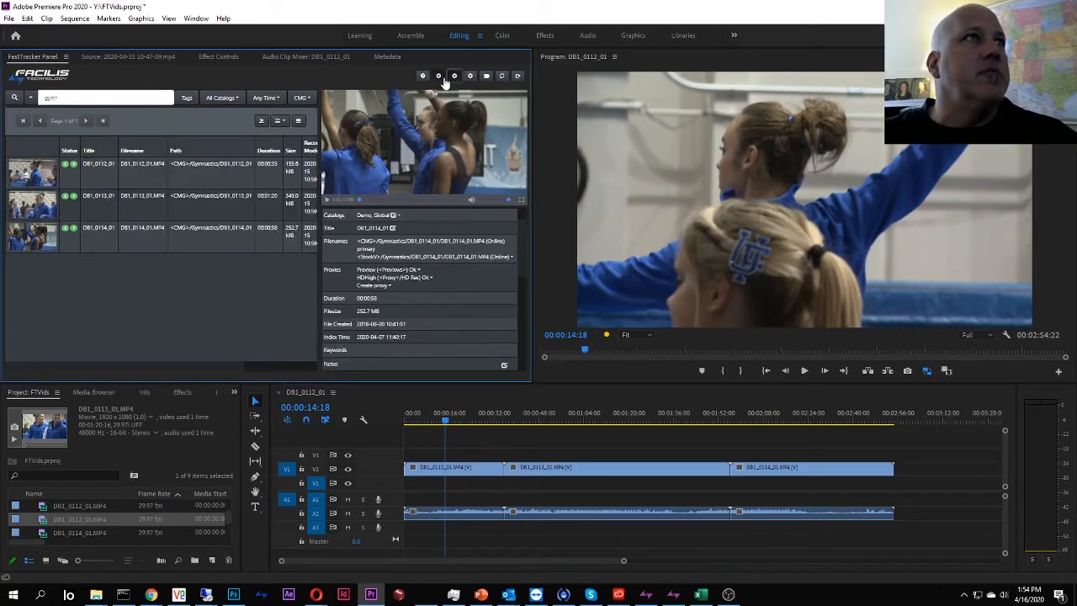
# Zoom the FastTracker panel out further to reveal every metadata column, then switch to standalone FastTracker.
pyautogui.click(453, 77)
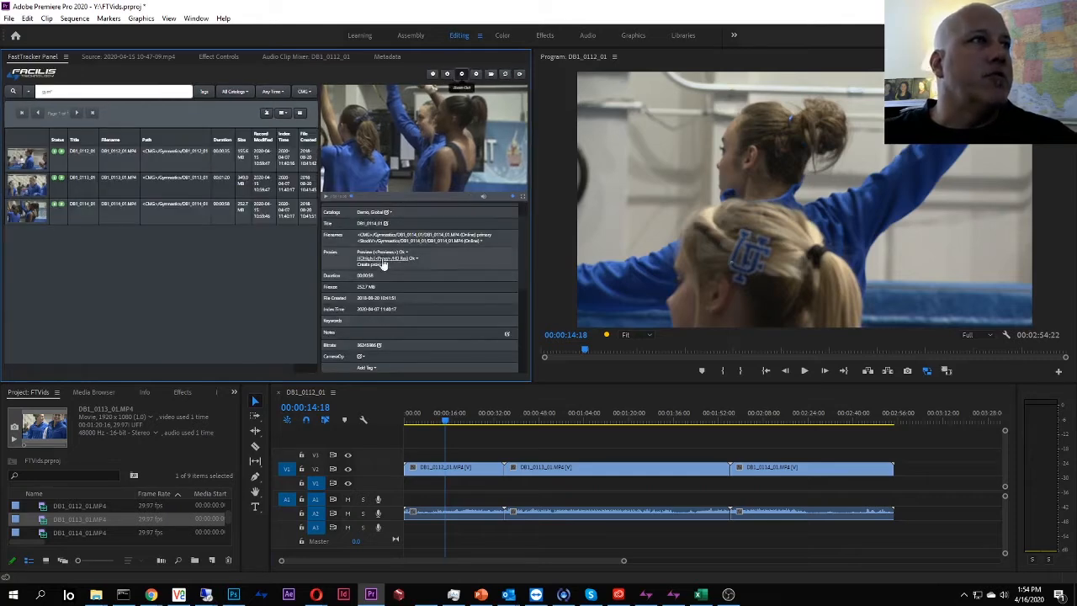
pyautogui.moveTo(522, 250)
pyautogui.mouseDown()
pyautogui.moveTo(523, 331)
pyautogui.moveTo(527, 249)
pyautogui.mouseUp()
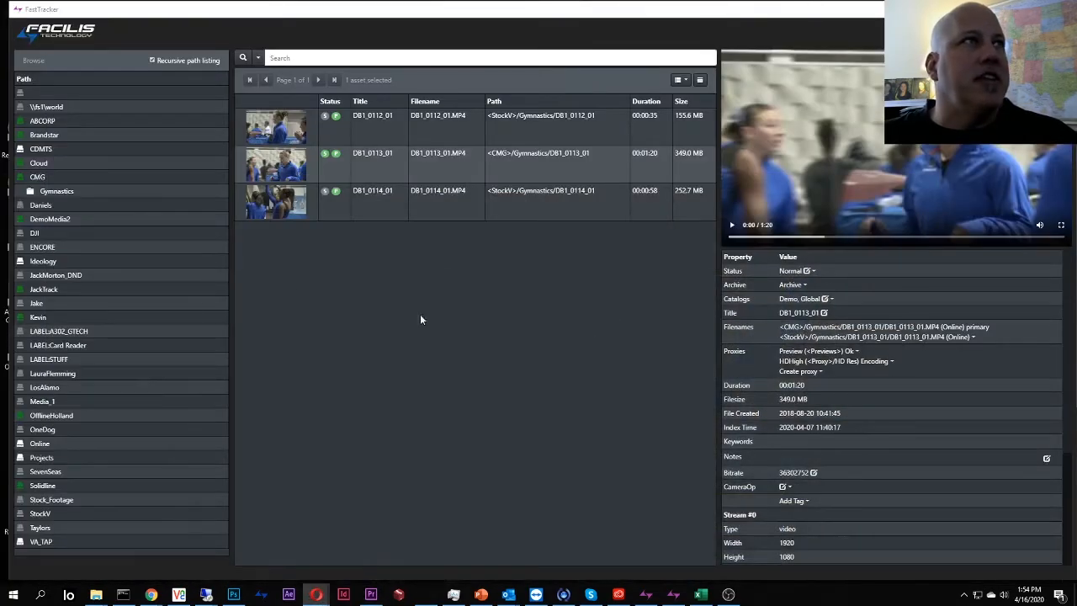
pyautogui.click(400, 183)
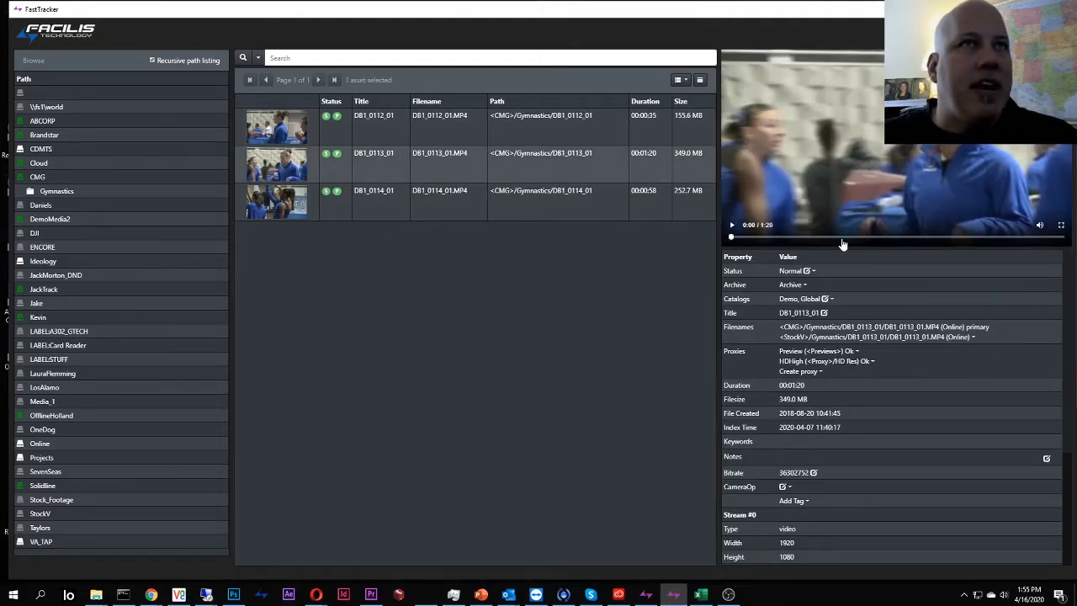
# Preview clip DB1_0113_01 and tag it with two gymnasts' first names as keywords.
pyautogui.click(732, 226)
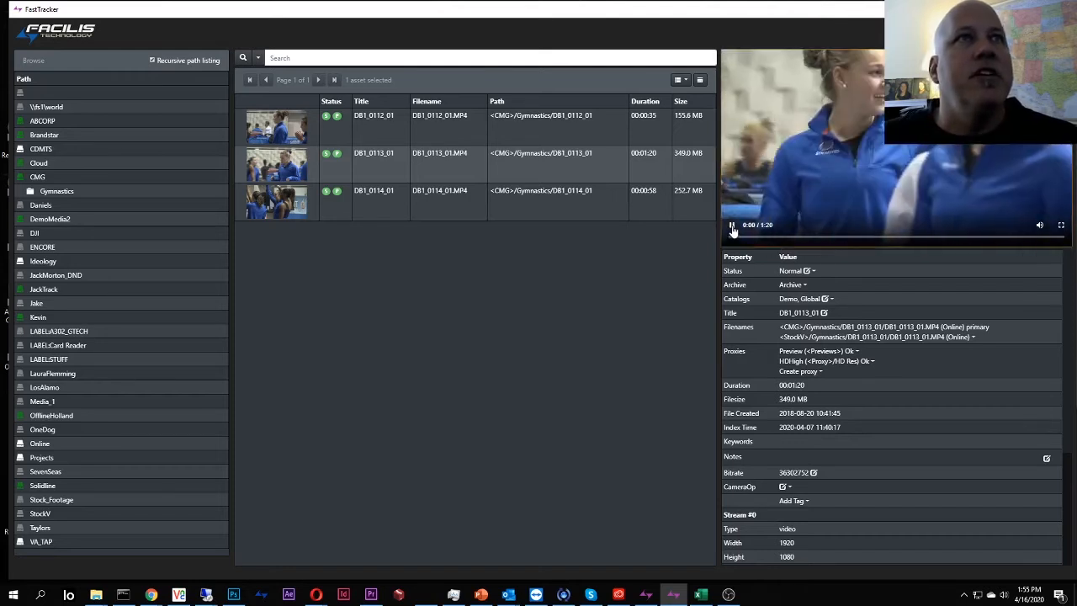
pyautogui.click(732, 227)
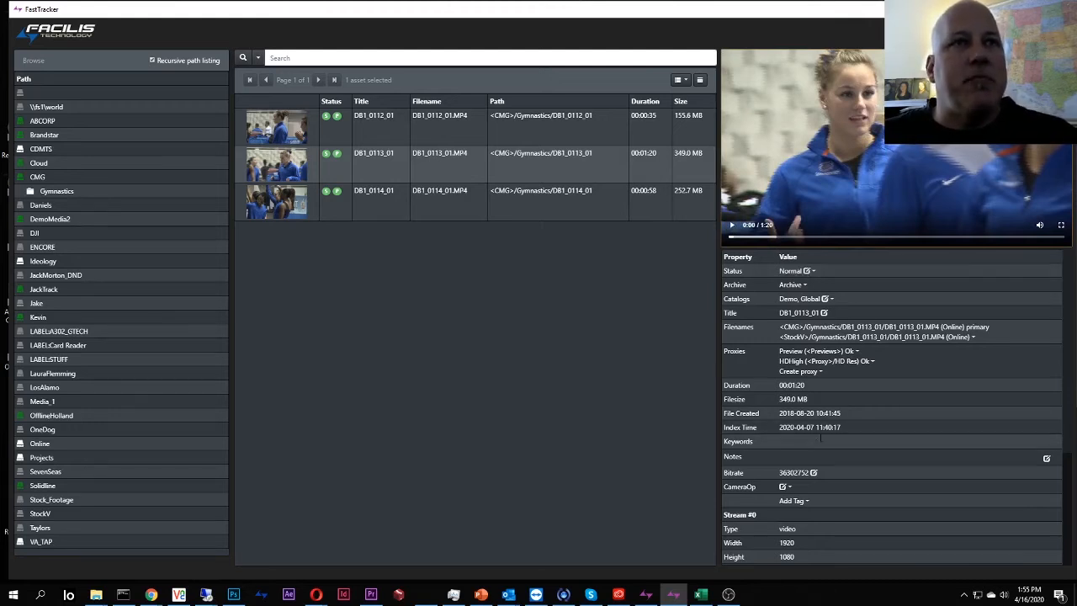
pyautogui.click(819, 443)
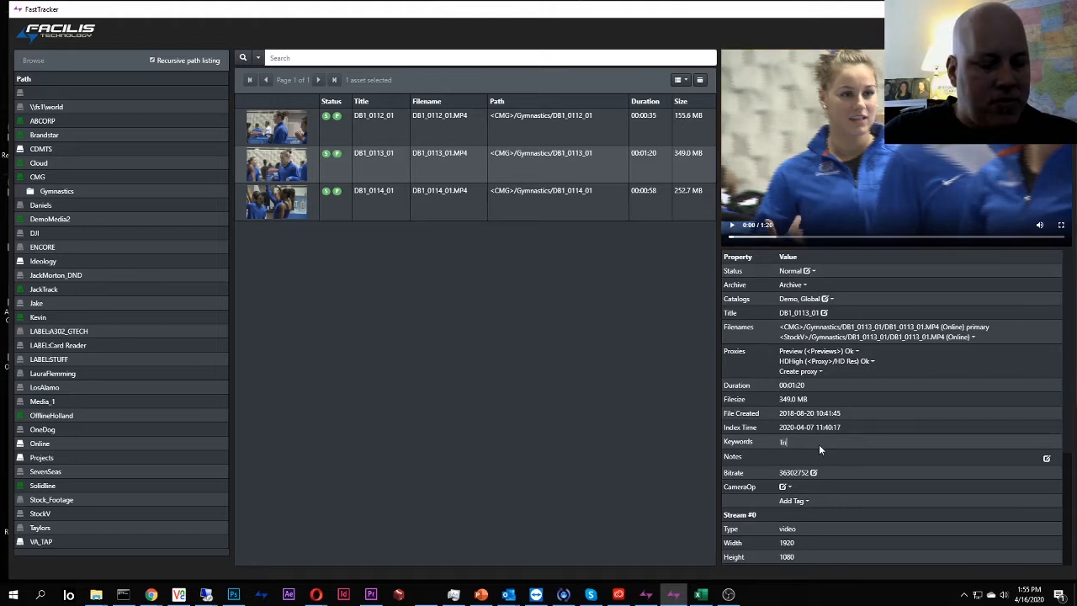
pyautogui.write('Trish')
pyautogui.press('Return')
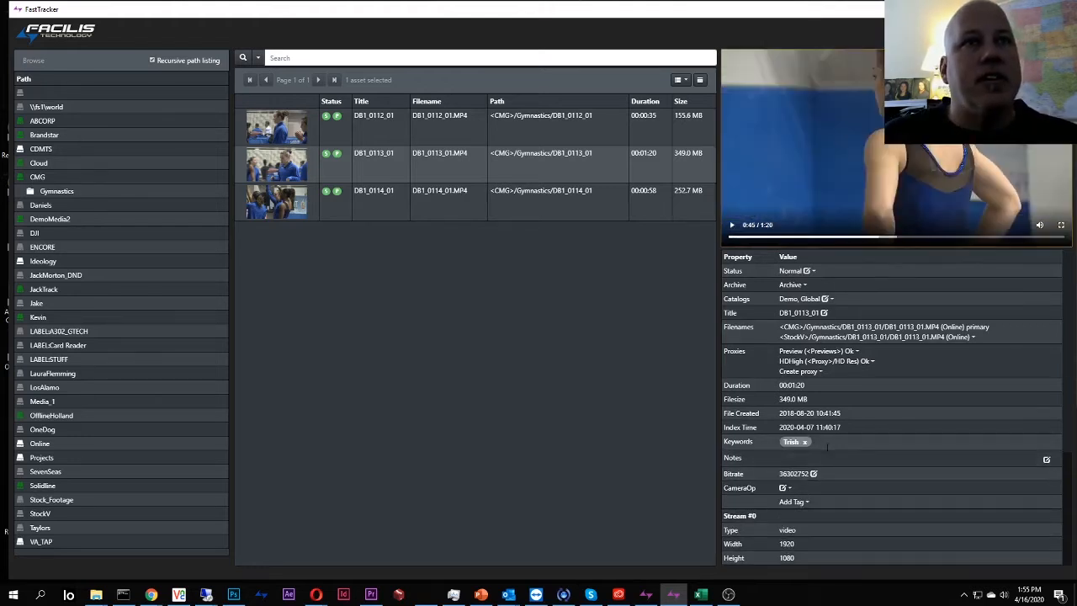
pyautogui.write('da')
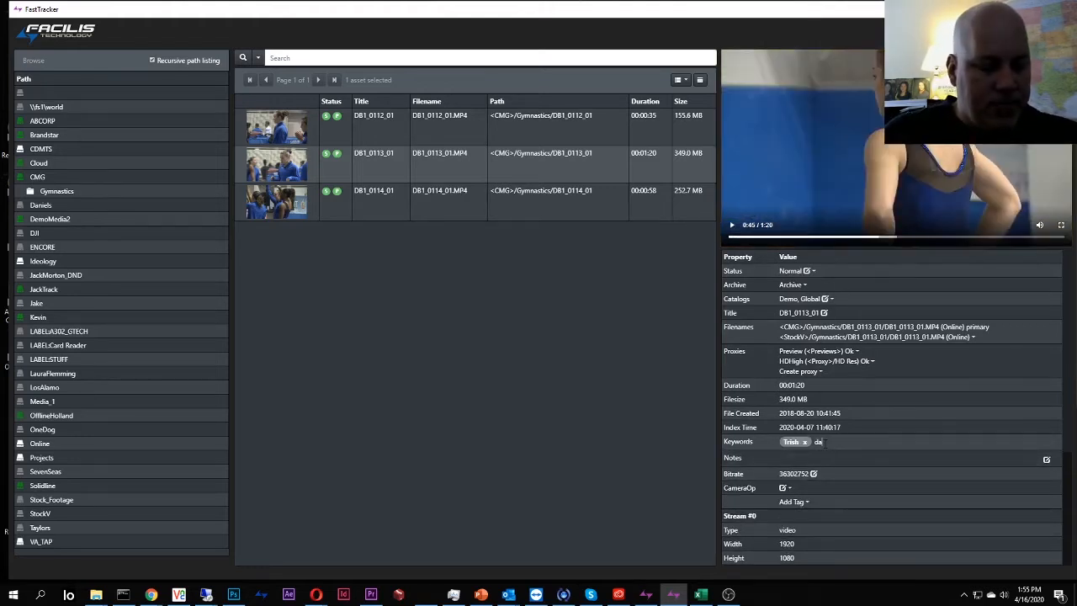
pyautogui.write('ncelle')
pyautogui.press('Return')
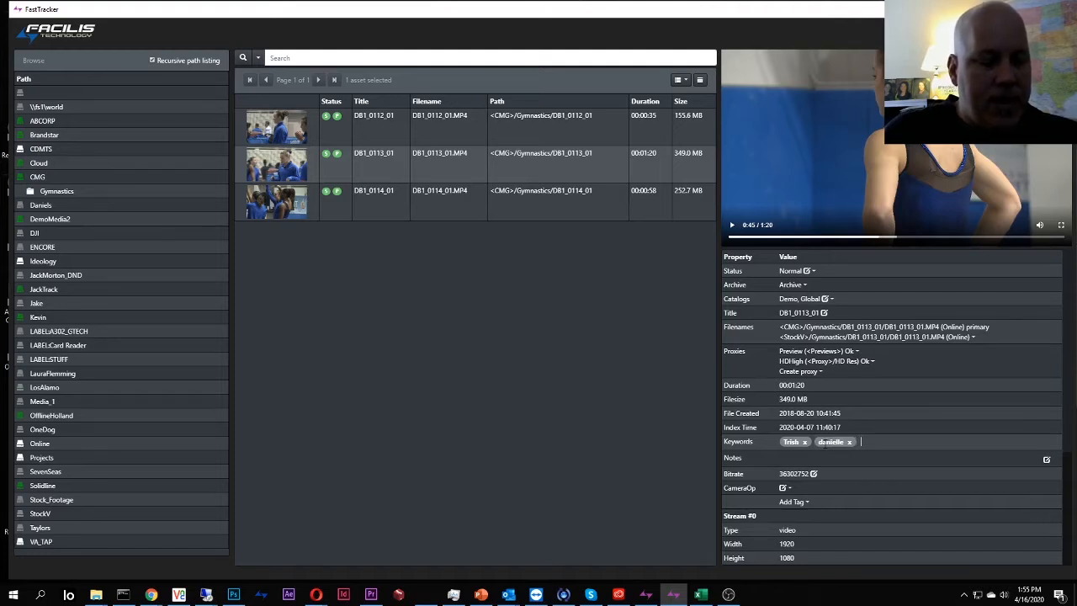
# Add a third gymnast-name keyword tag, then skip the preview ahead to about 1:08.
pyautogui.write('mary')
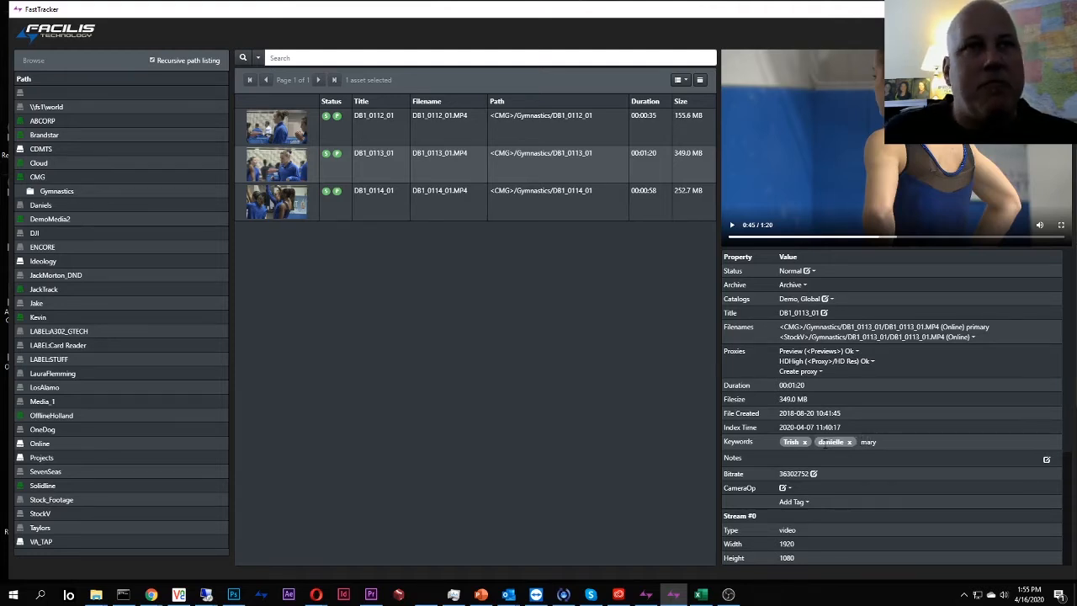
pyautogui.press('Return')
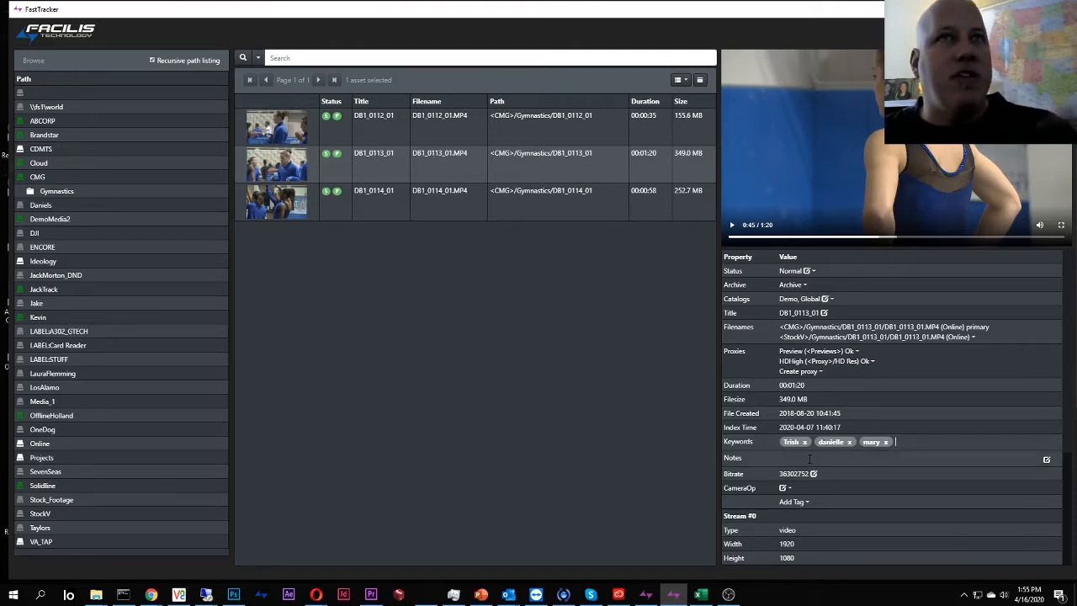
pyautogui.click(809, 459)
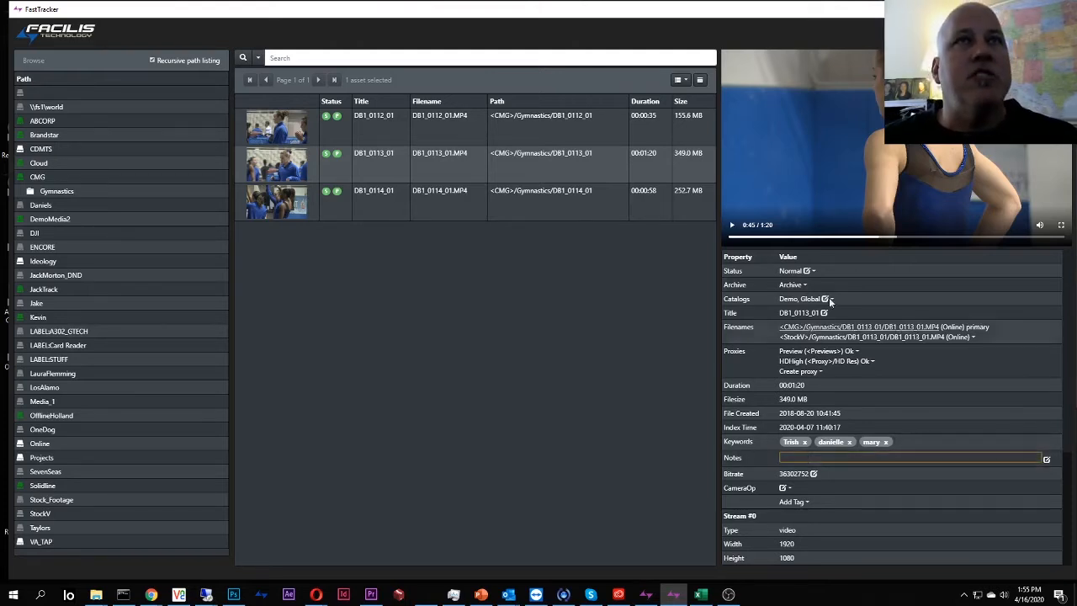
pyautogui.moveTo(911, 242); pyautogui.dragTo(766, 238)
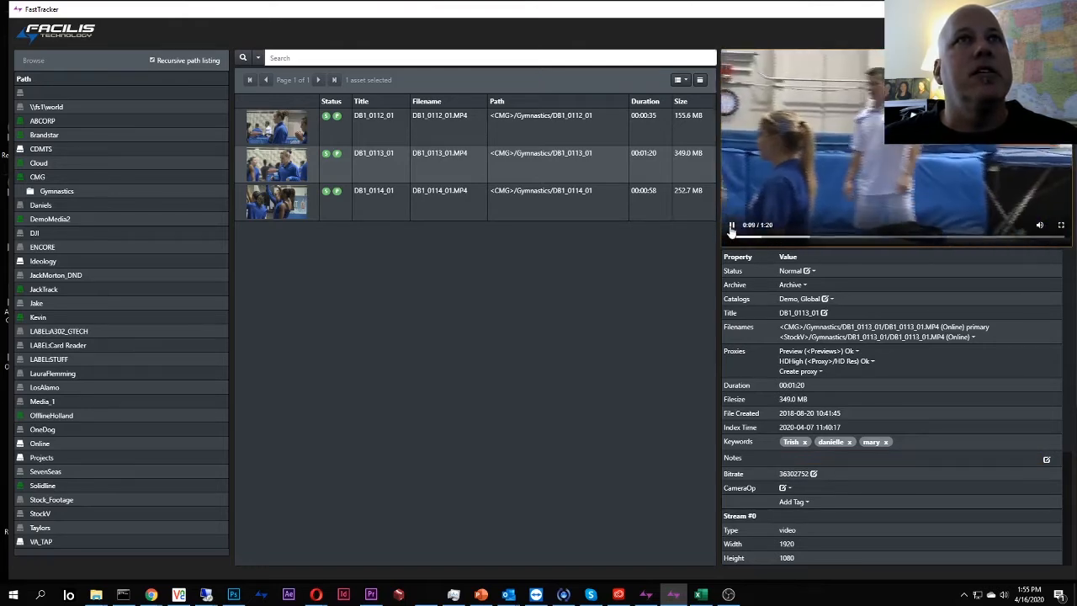
# Save the note 'use part after the pan' on DB1_0113_01, fixing its typo, then replay from the start.
pyautogui.click(733, 226)
pyautogui.click(824, 459)
pyautogui.write('u')
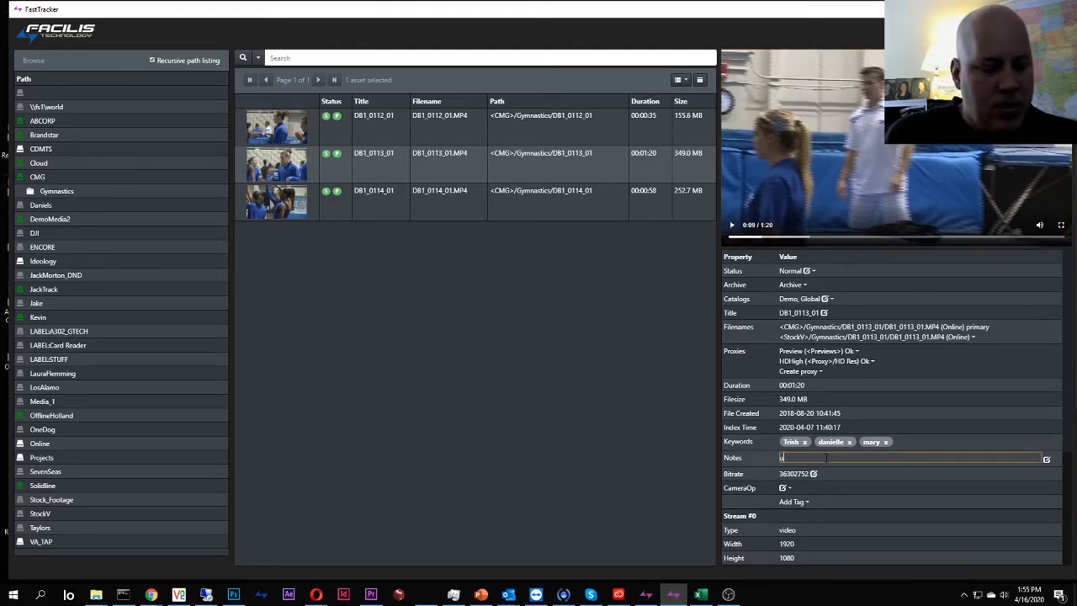
pyautogui.write('se part o')
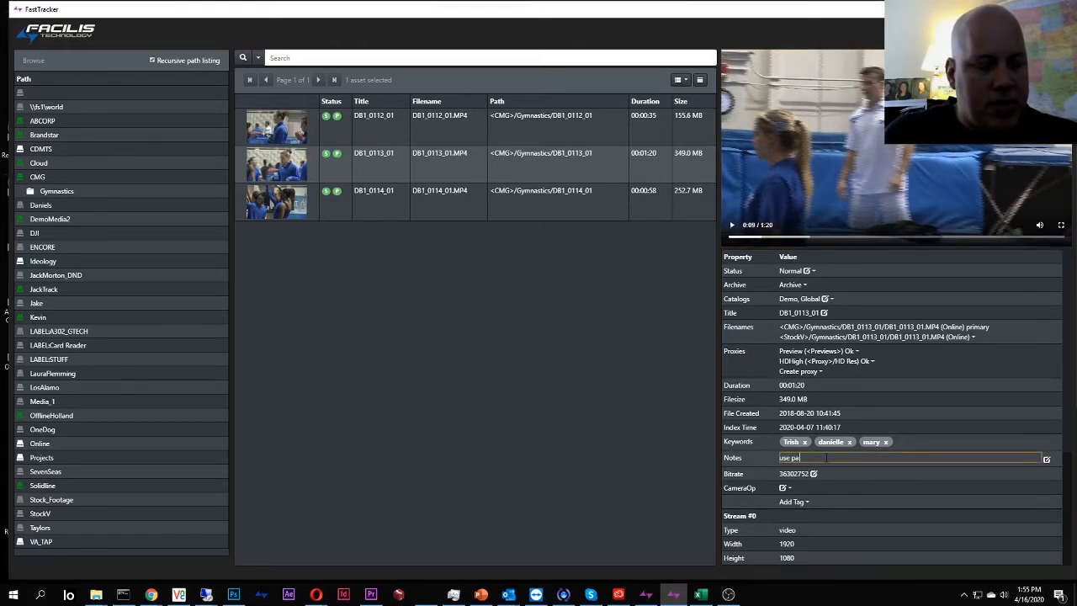
pyautogui.write('er the pan')
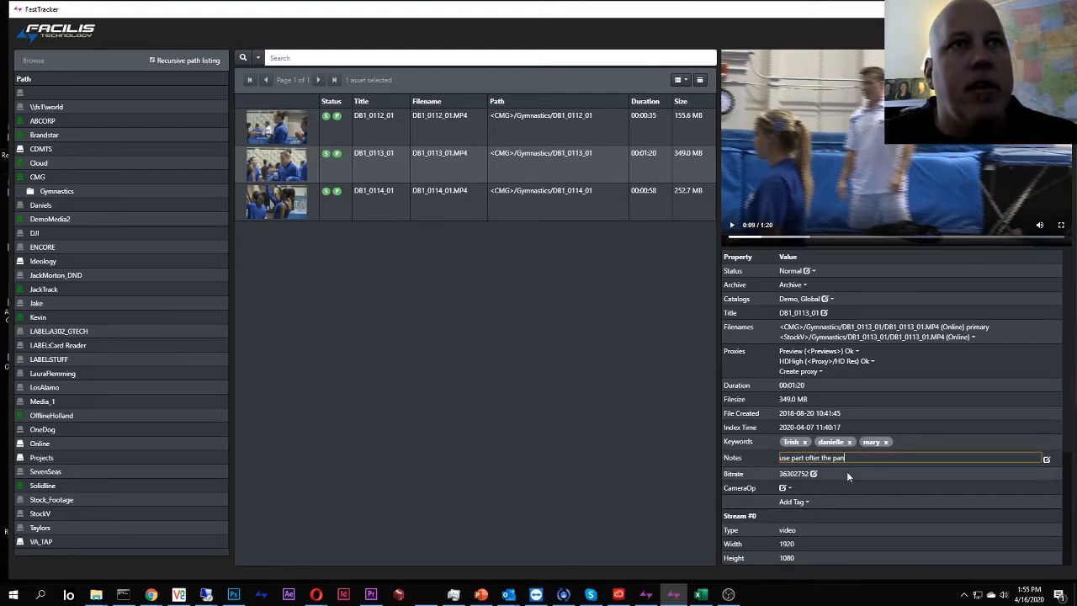
pyautogui.click(810, 458)
pyautogui.press('BackSpace')
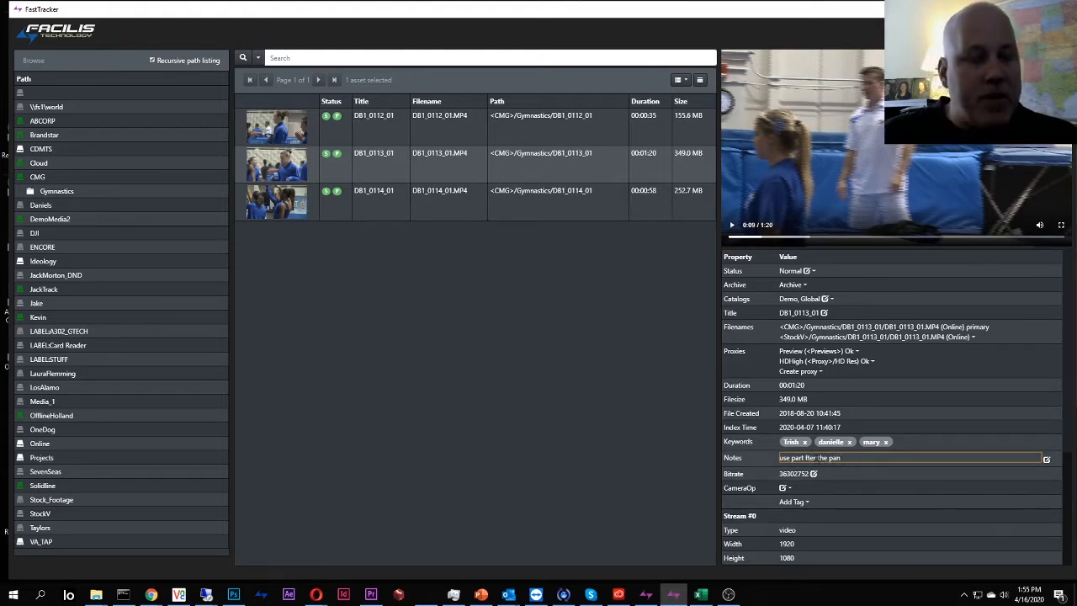
pyautogui.write('a')
pyautogui.press('Return')
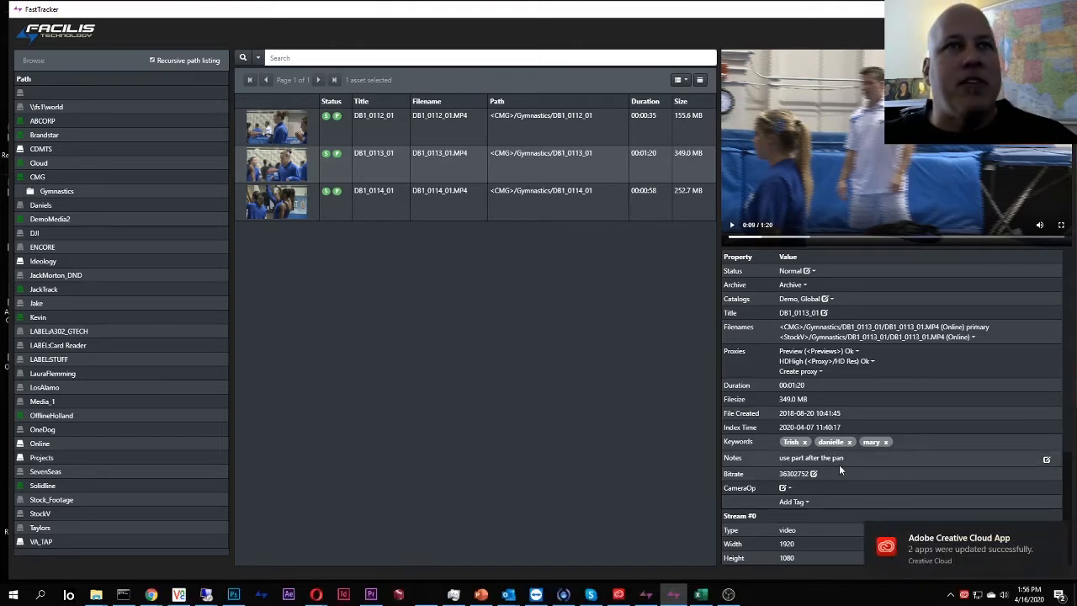
pyautogui.click(732, 226)
pyautogui.click(735, 238)
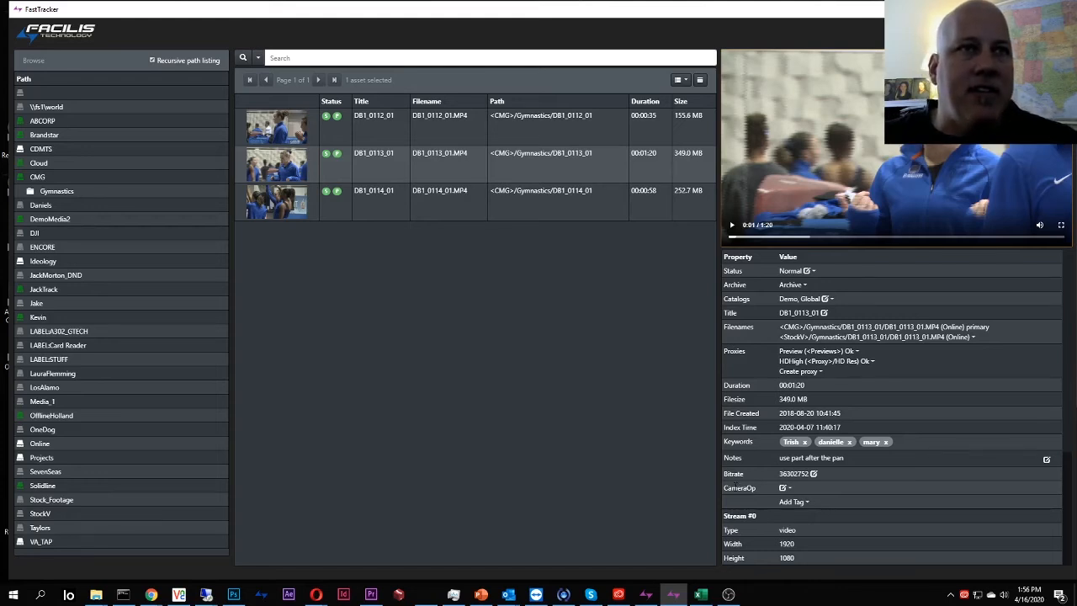
# Set clip DB1_0113_01's CameraOp field to a preset camera operator.
pyautogui.moveTo(729, 488); pyautogui.dragTo(757, 488)
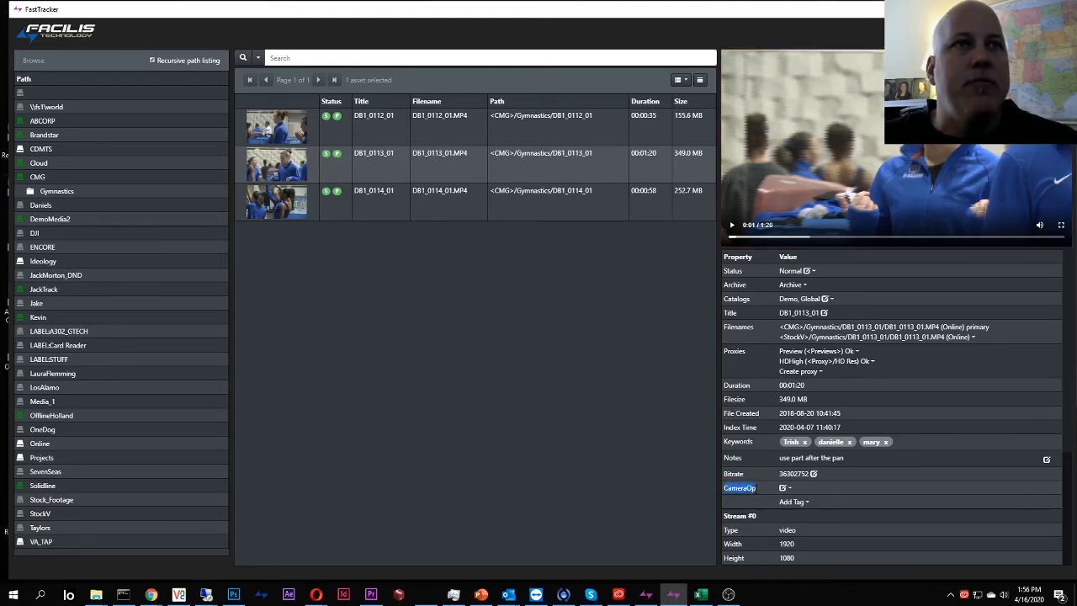
pyautogui.click(756, 488)
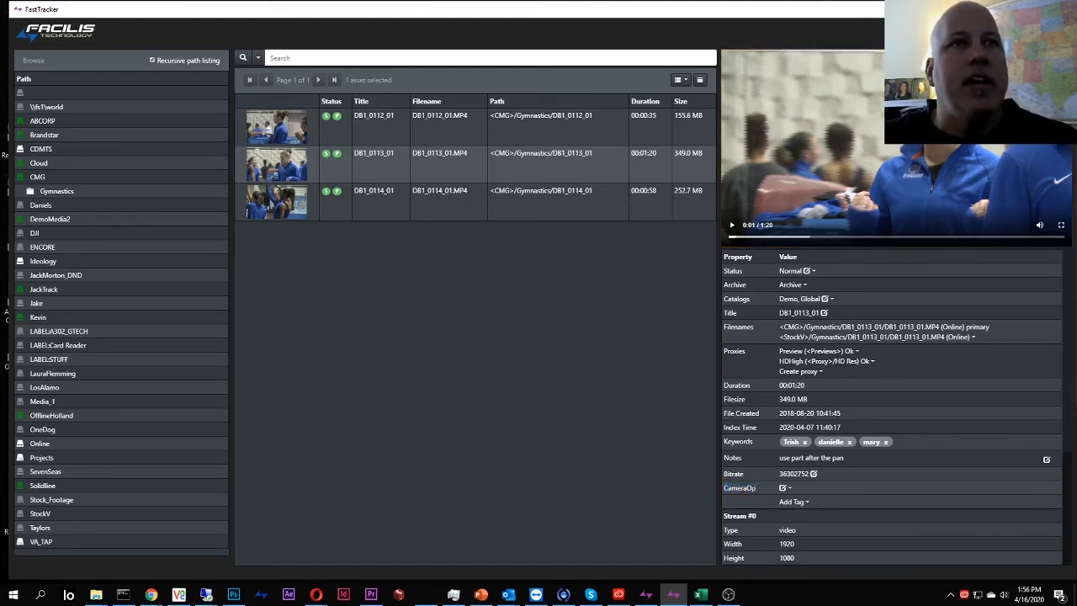
pyautogui.click(787, 489)
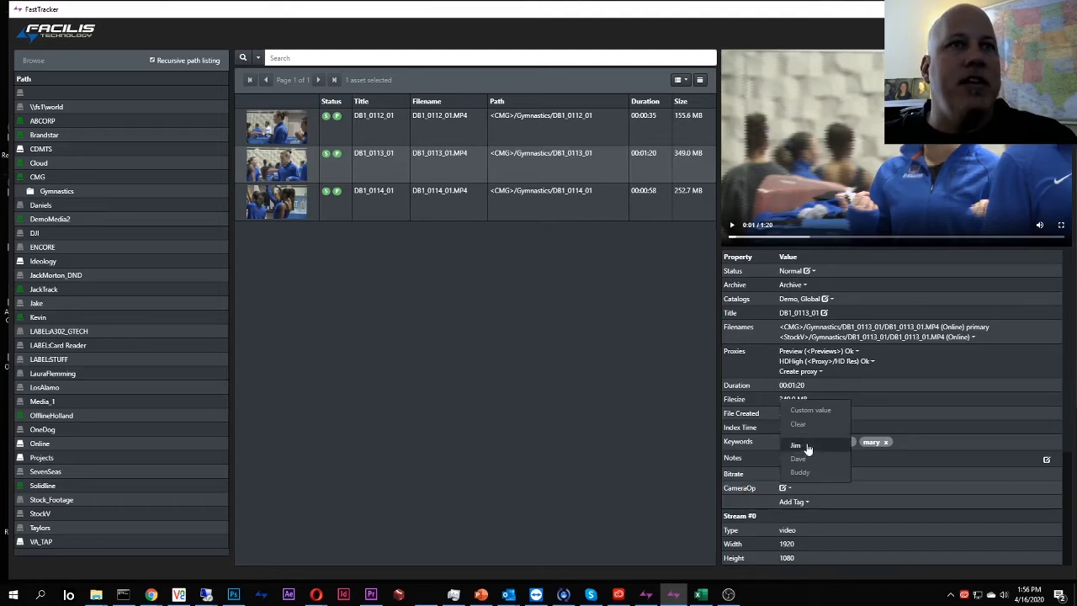
pyautogui.click(807, 473)
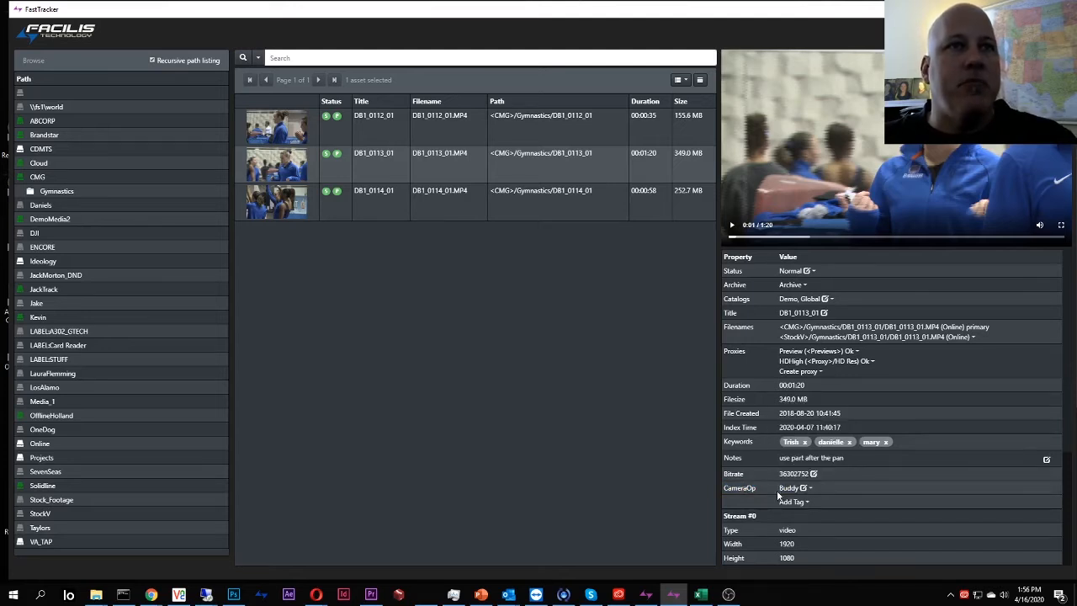
# Apply the same camera operator to all three gymnastics clips and review the clip's catalogs.
pyautogui.click(450, 124)
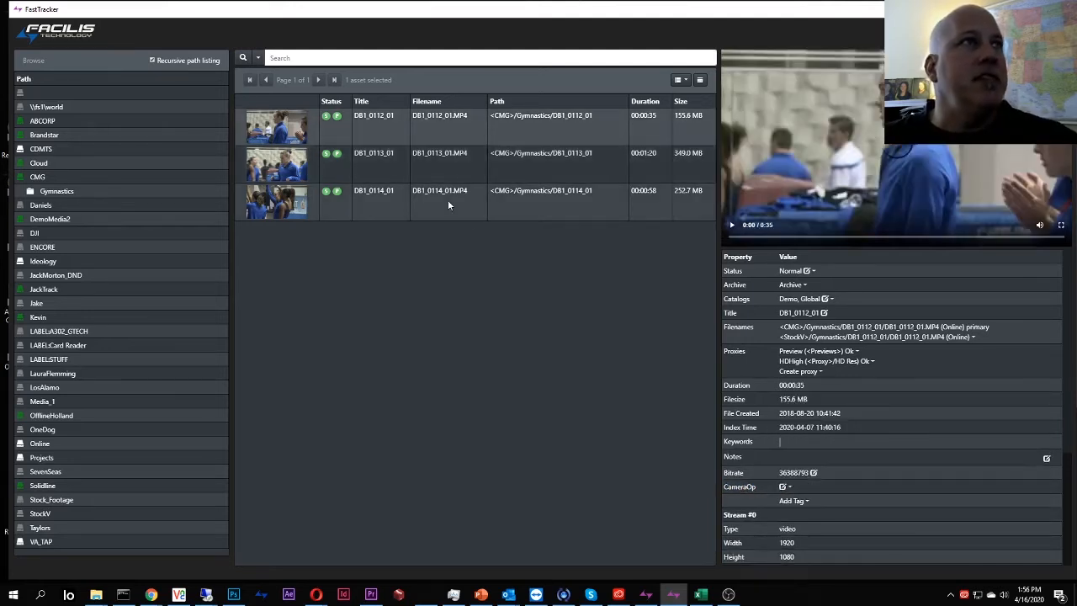
pyautogui.keyDown('shift'); pyautogui.click(448, 200); pyautogui.keyUp('shift')
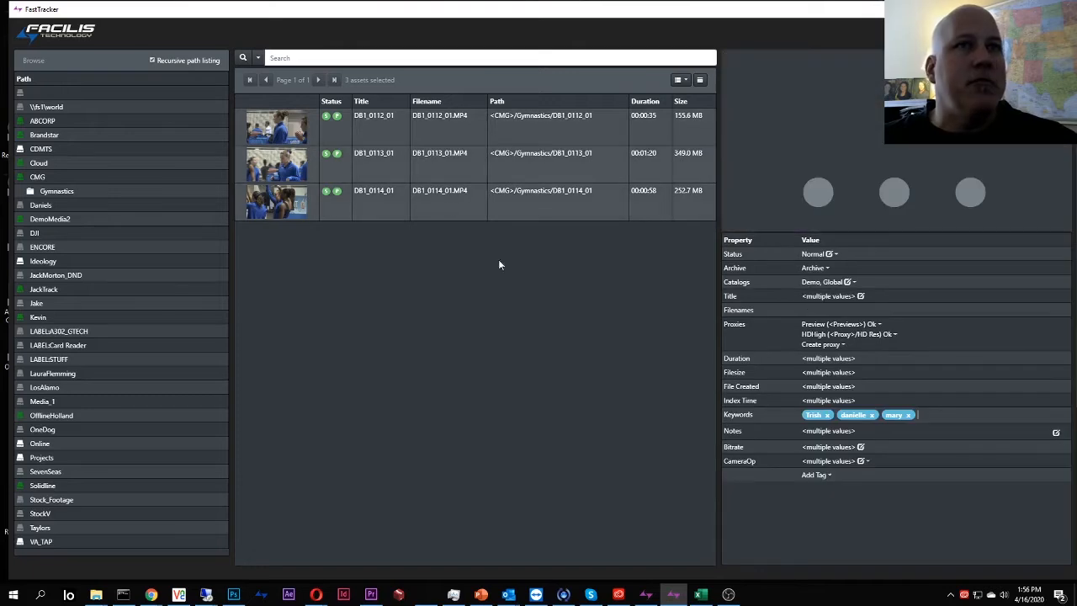
pyautogui.click(866, 462)
pyautogui.click(872, 444)
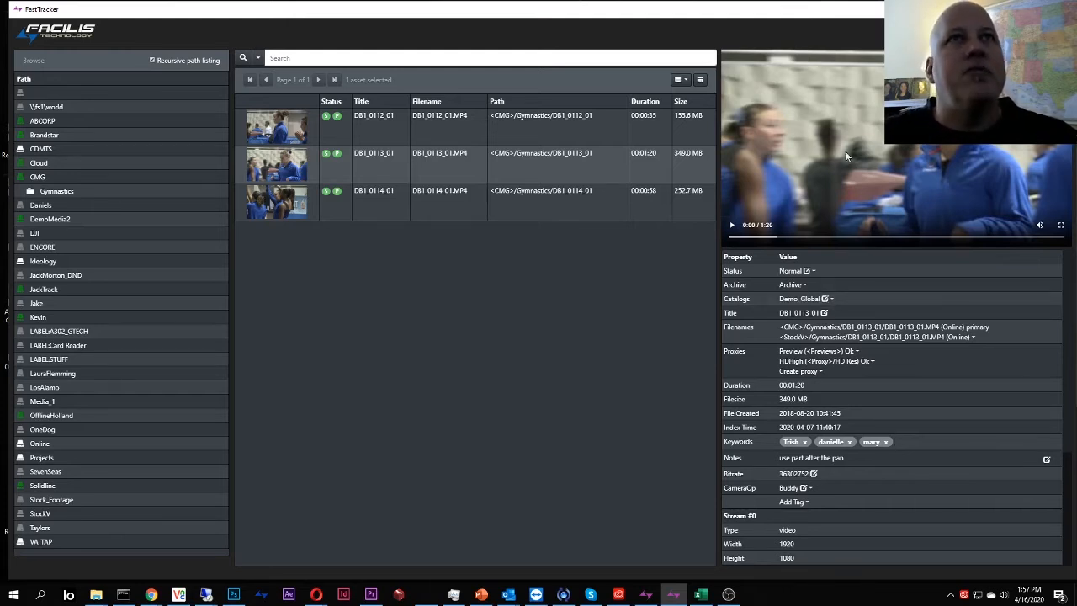
pyautogui.click(830, 299)
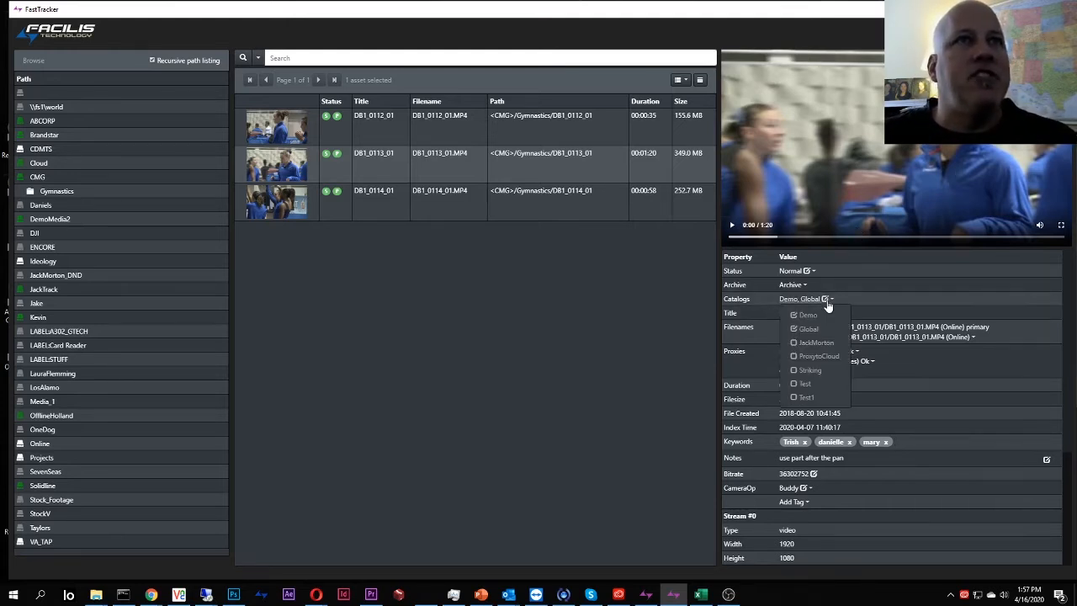
pyautogui.click(921, 299)
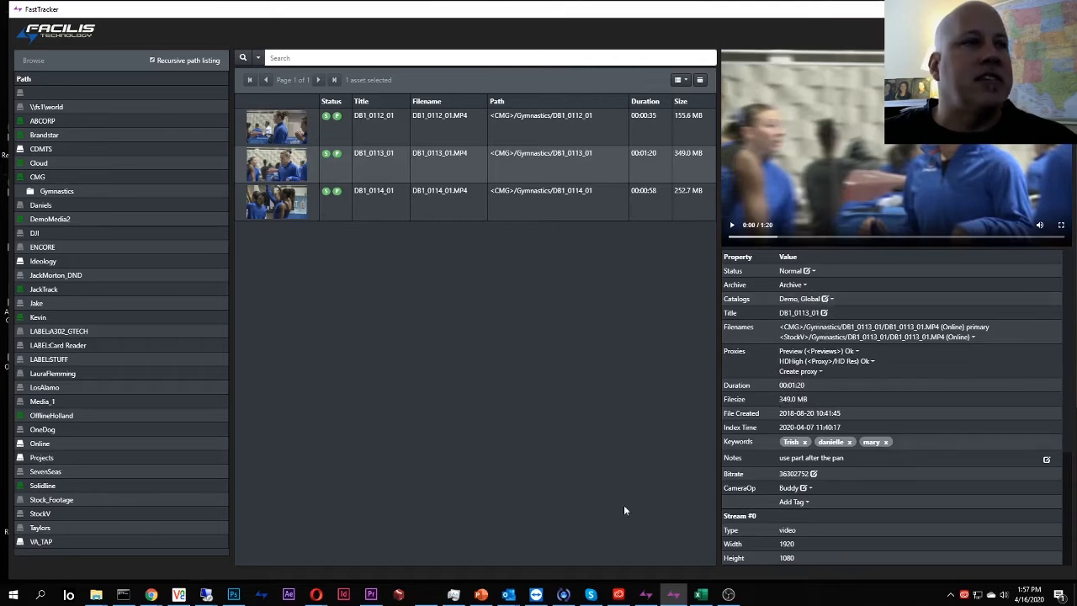
# In FastTracker Admin, log out and log back in as Admin with the account password.
pyautogui.click(646, 595)
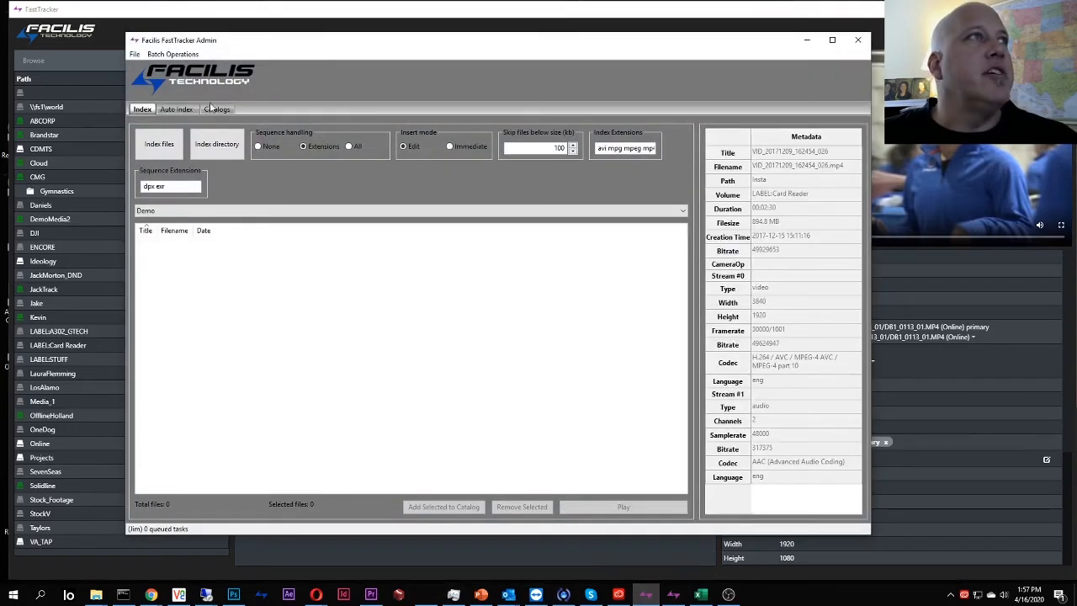
pyautogui.click(216, 110)
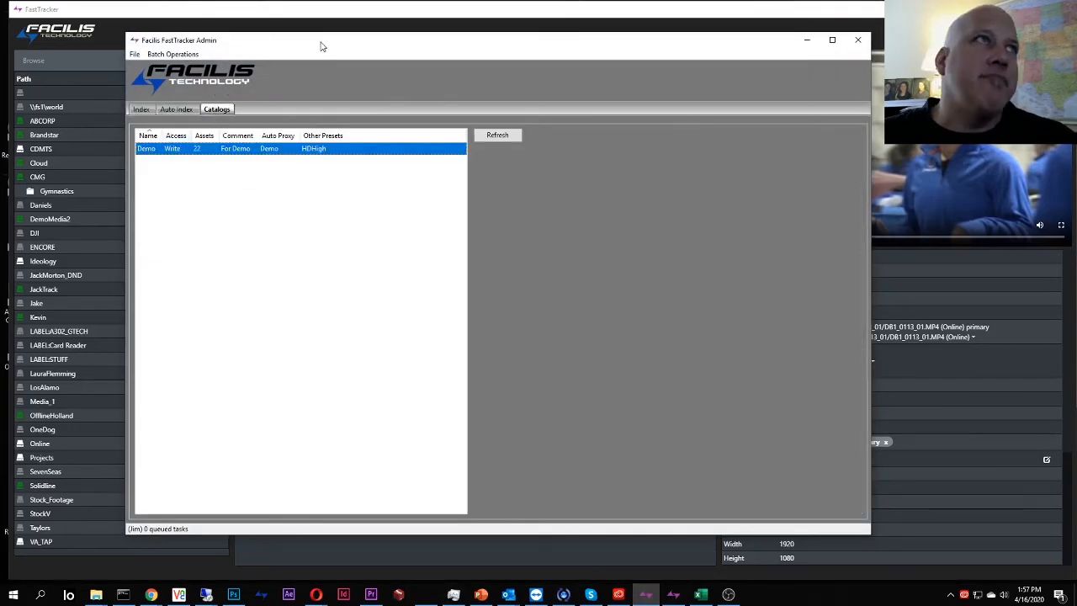
pyautogui.click(135, 54)
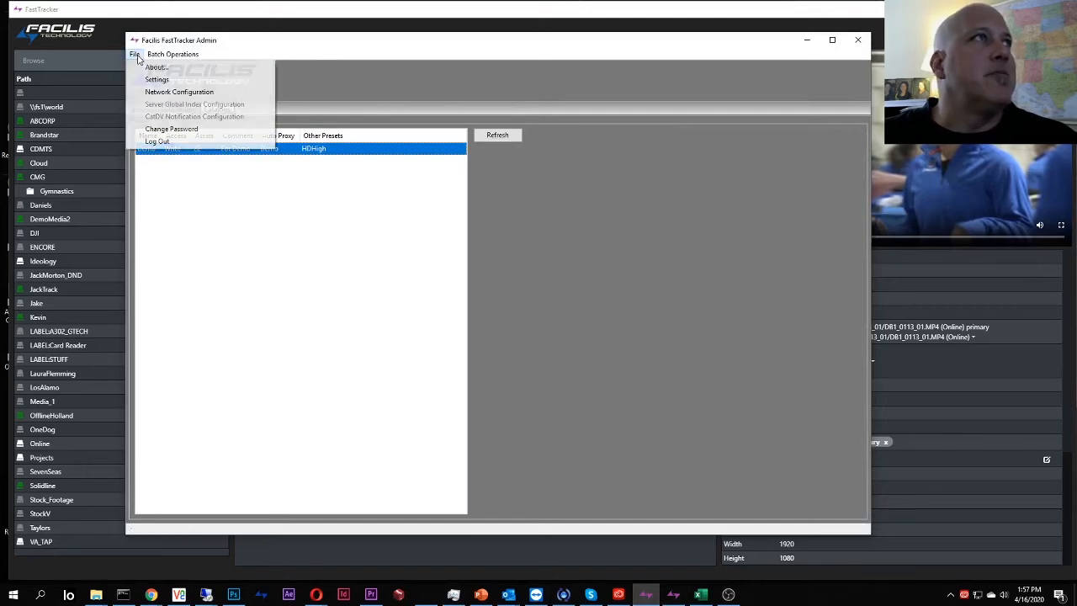
pyautogui.click(149, 144)
pyautogui.click(530, 288)
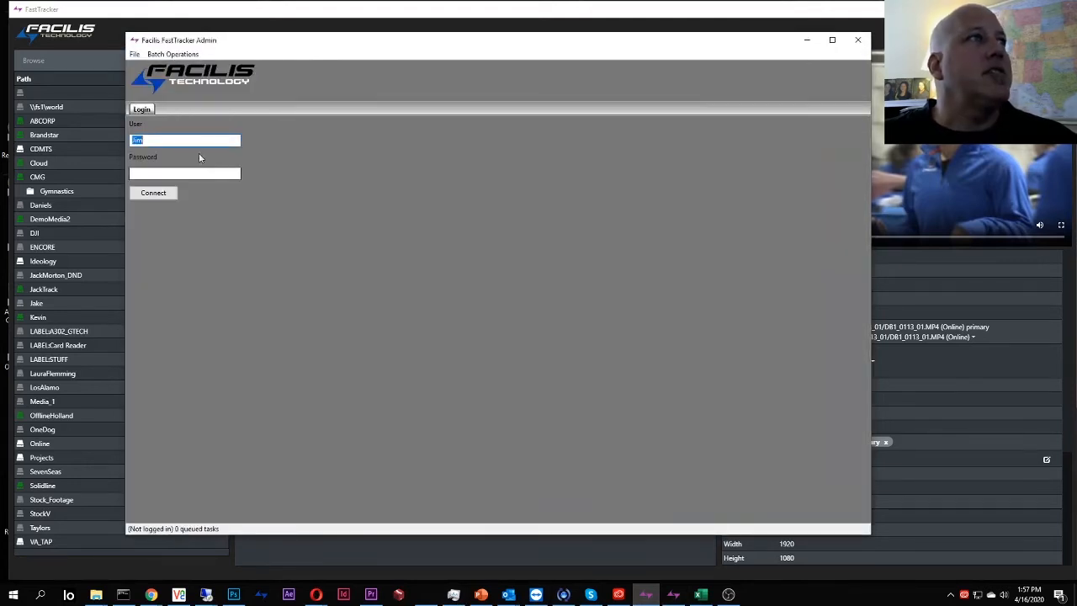
pyautogui.write('Admin')
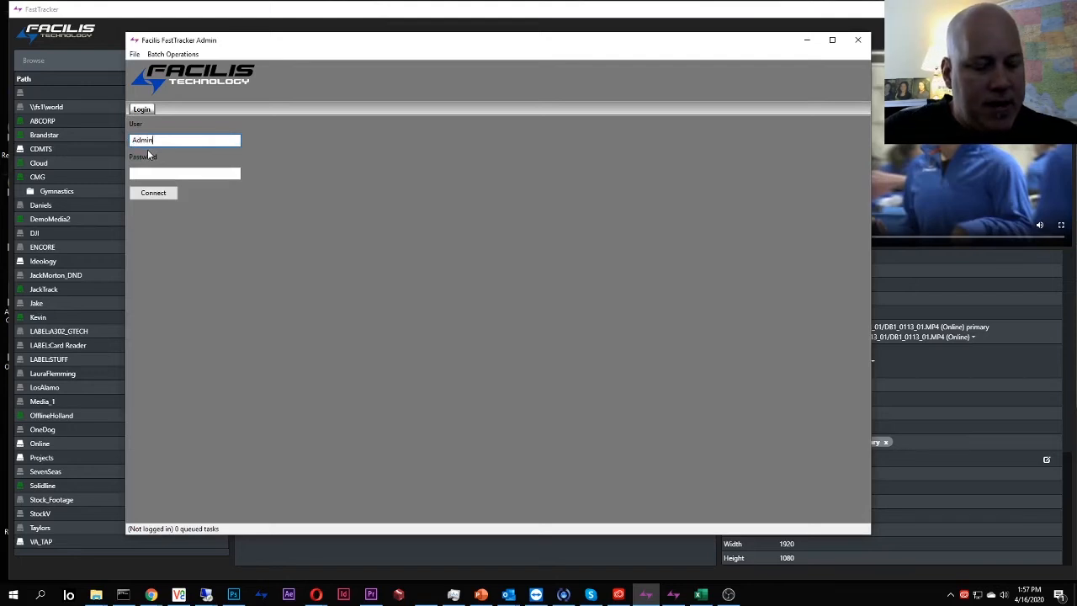
pyautogui.press('Tab')
pyautogui.write('password')
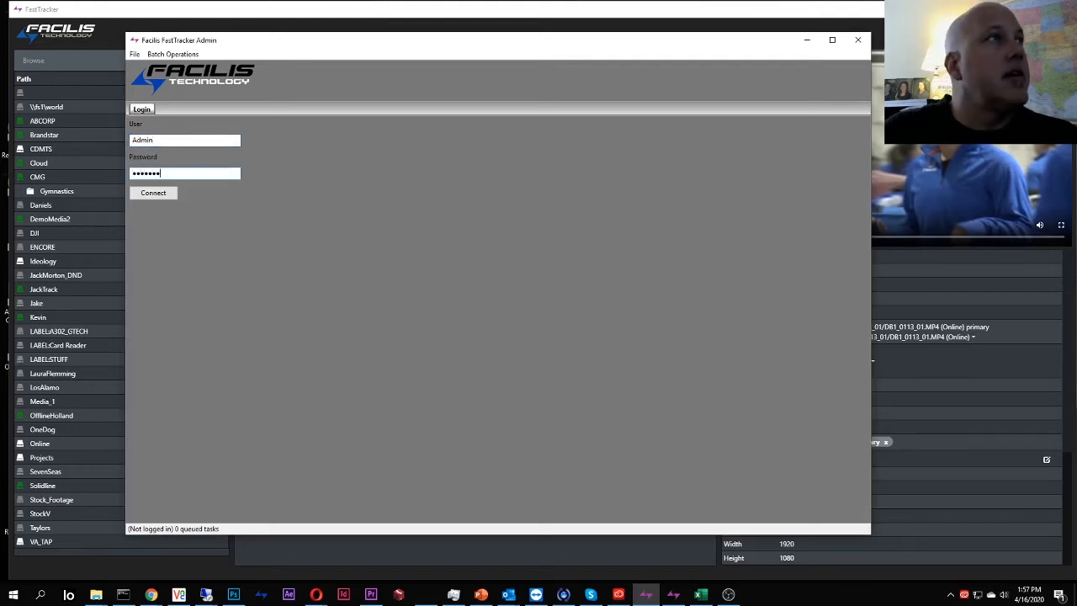
pyautogui.press('Return')
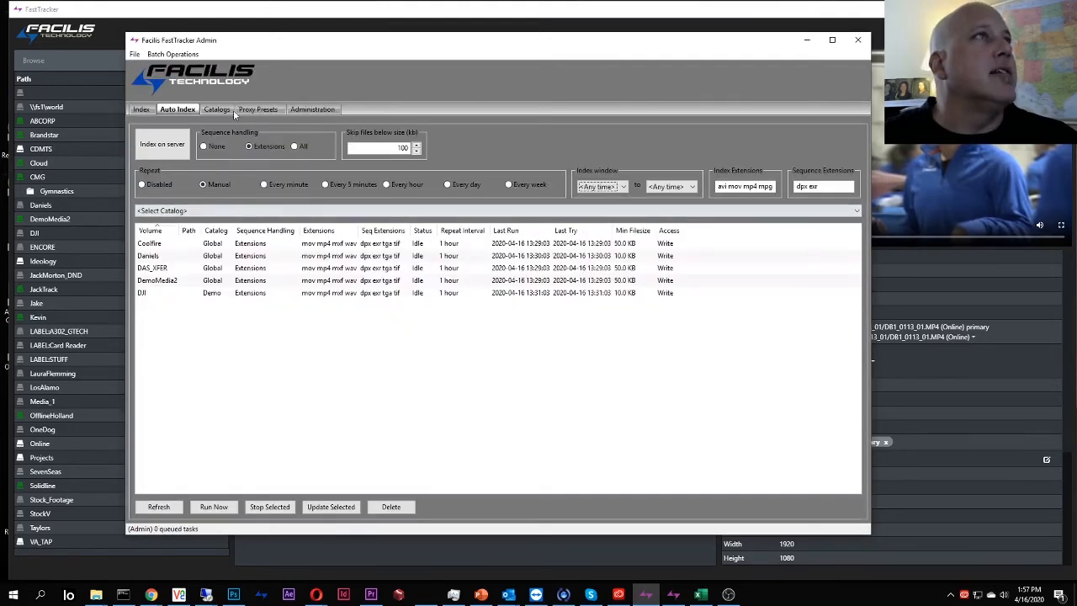
# Create a new empty catalog named Gymnastics and minimize the admin window.
pyautogui.click(217, 110)
pyautogui.click(497, 136)
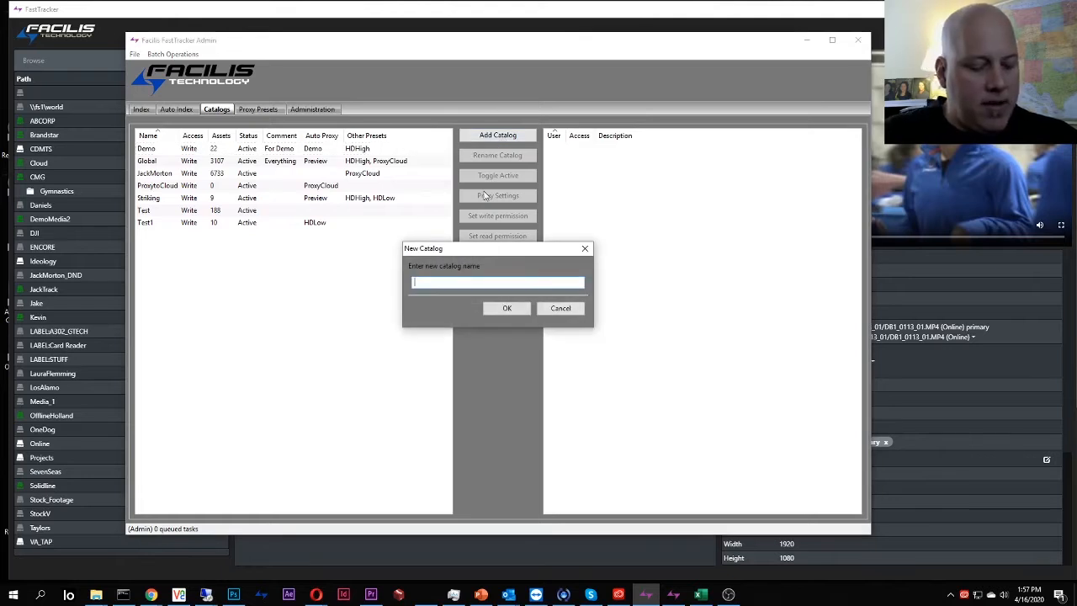
pyautogui.write('Gymnastic')
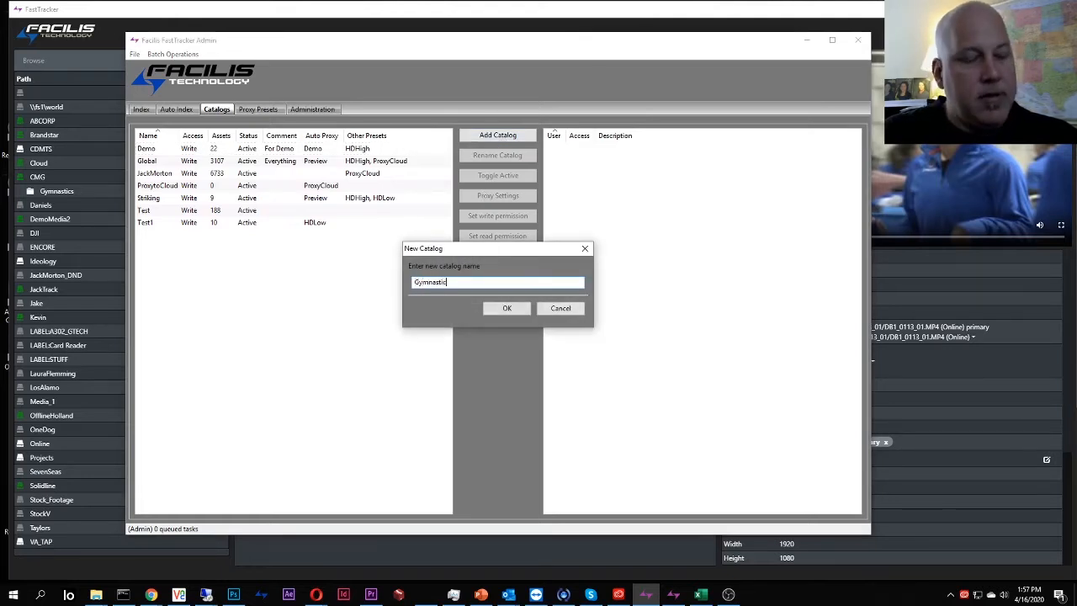
pyautogui.write('s')
pyautogui.press('Return')
pyautogui.press('Return')
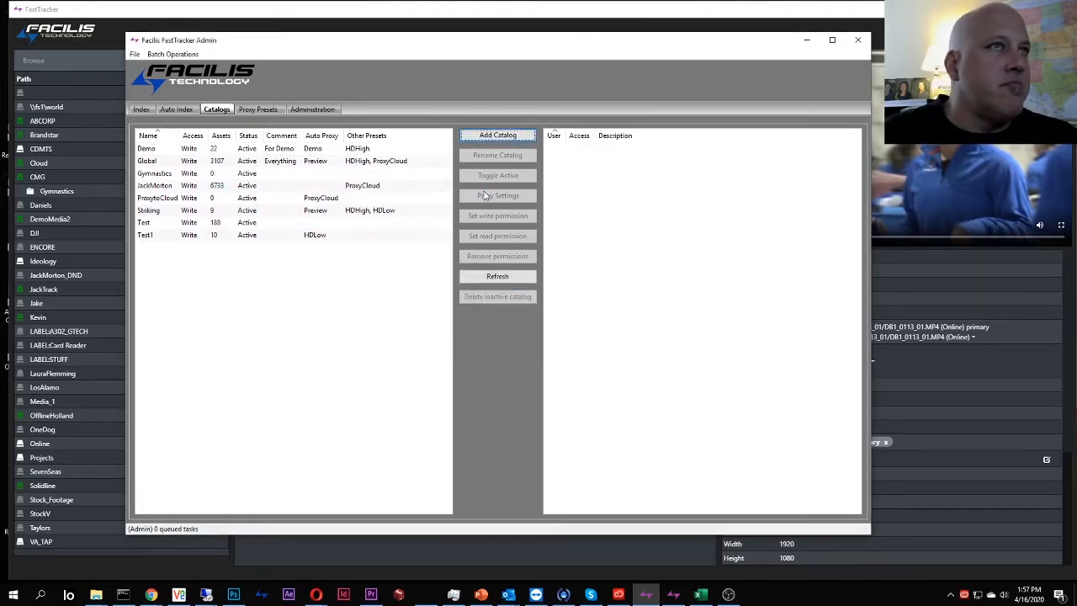
pyautogui.click(806, 42)
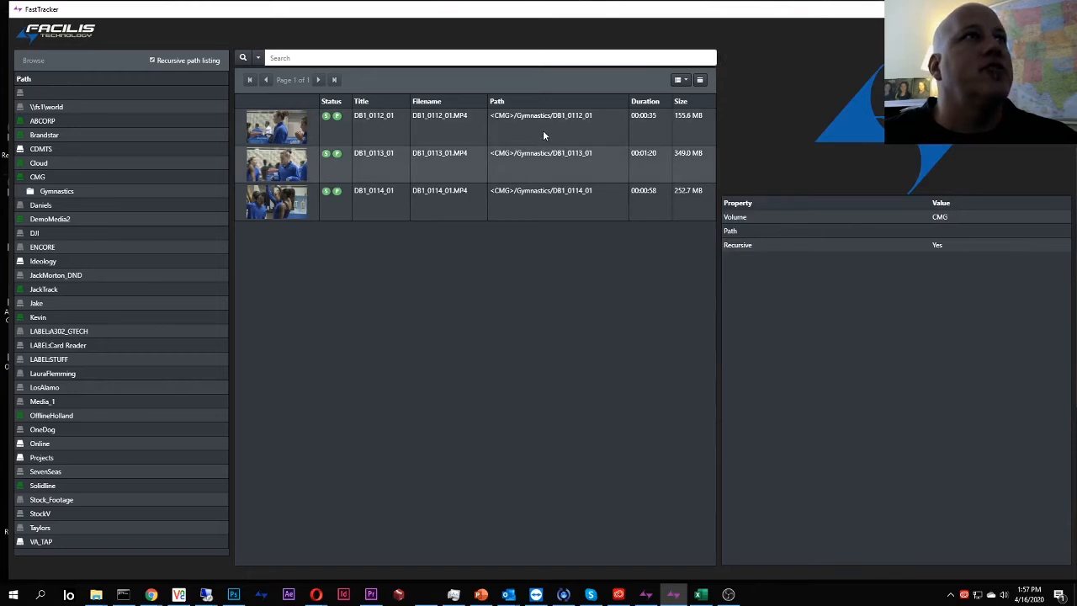
# Add all three gymnastics clips to the Gymnastics catalog and remove them from Demo.
pyautogui.click(543, 131)
pyautogui.keyDown('shift'); pyautogui.click(538, 217); pyautogui.keyUp('shift')
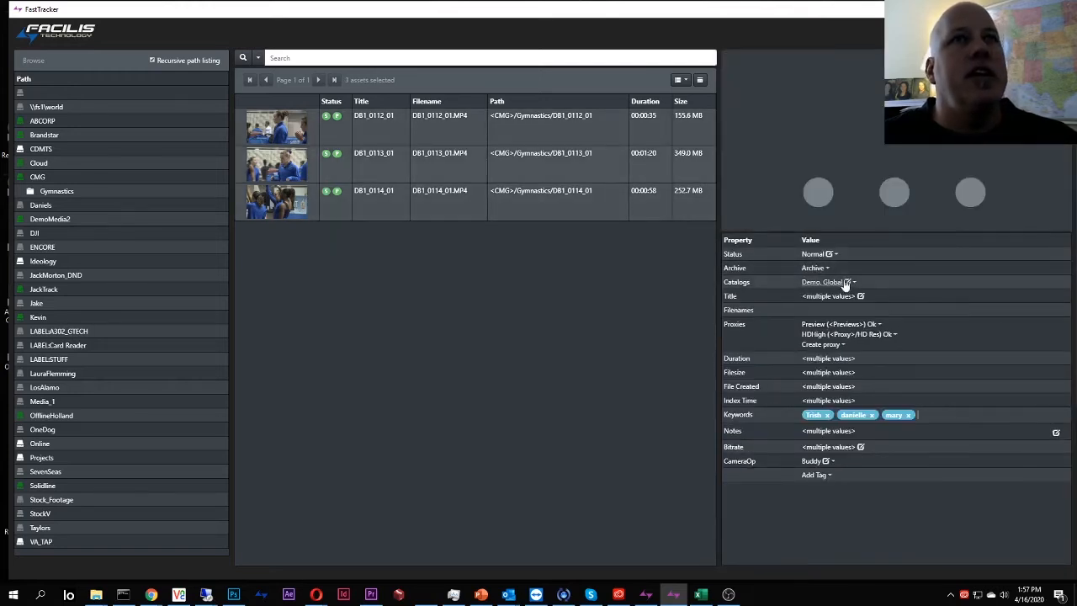
pyautogui.click(848, 283)
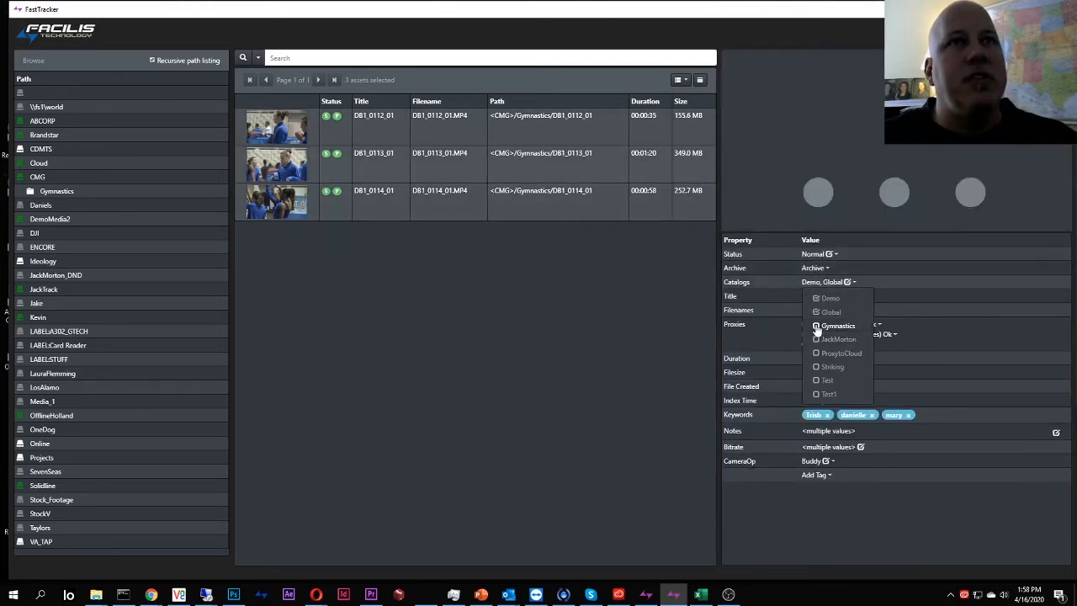
pyautogui.click(833, 325)
pyautogui.click(817, 298)
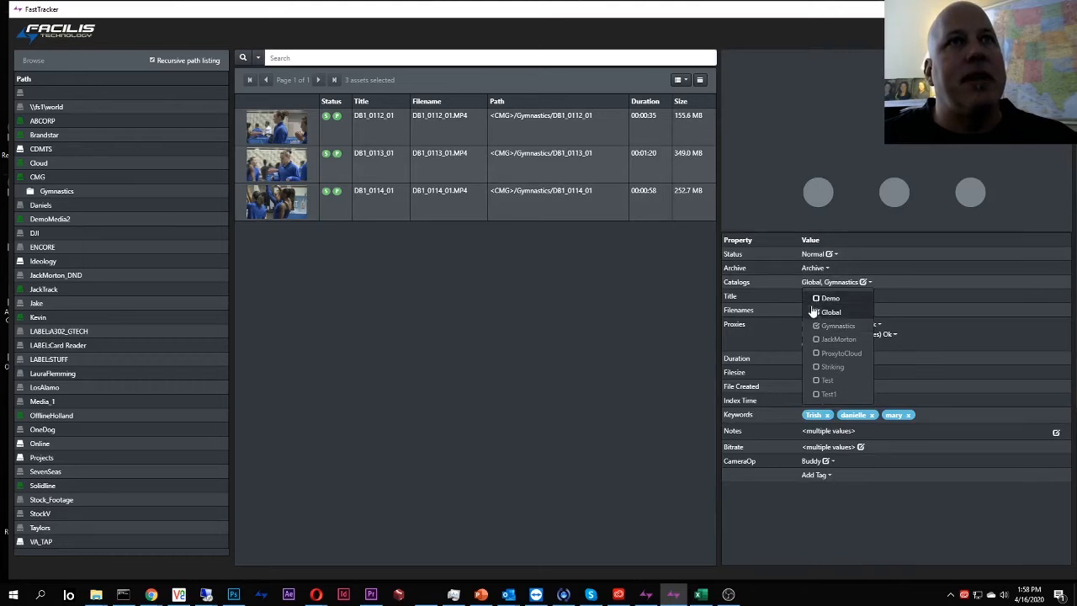
pyautogui.click(635, 324)
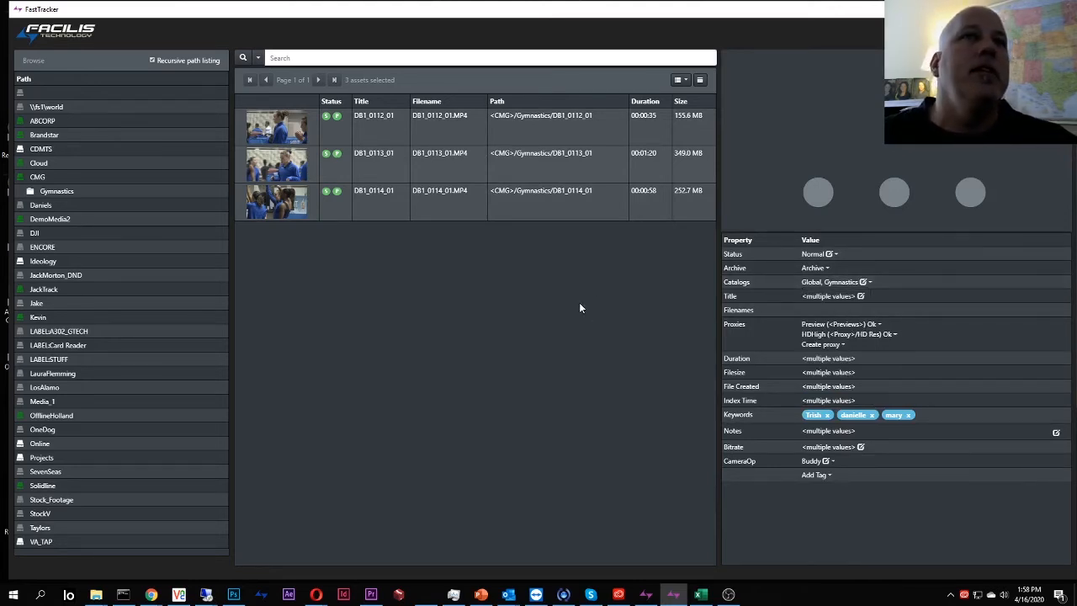
# Verify the catalogs and proxy options of clips DB1_0113_01 and DB1_0112_01 individually.
pyautogui.click(544, 202)
pyautogui.click(544, 168)
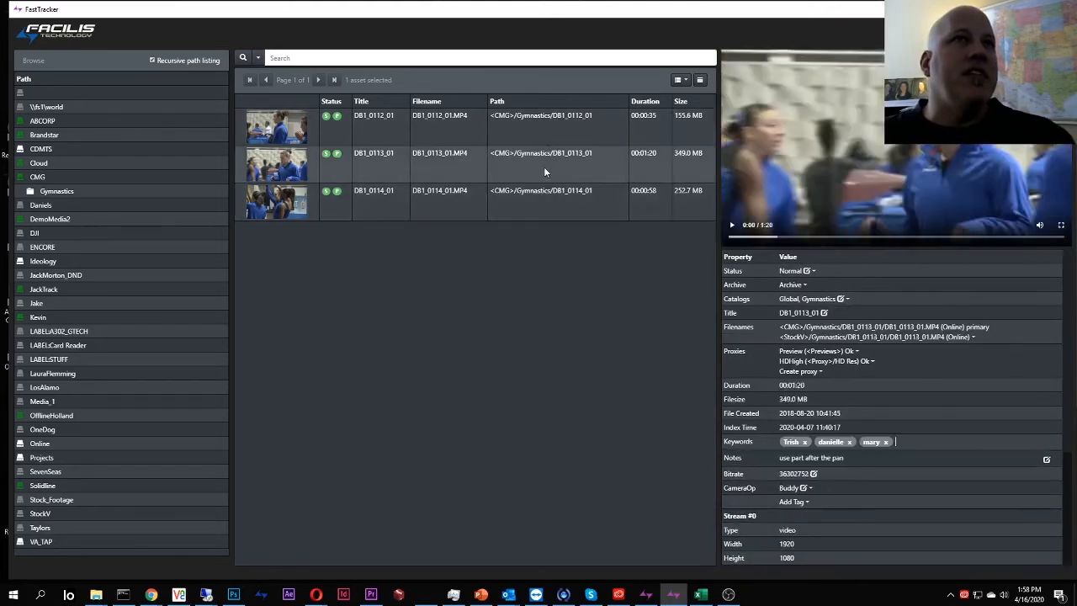
pyautogui.click(548, 138)
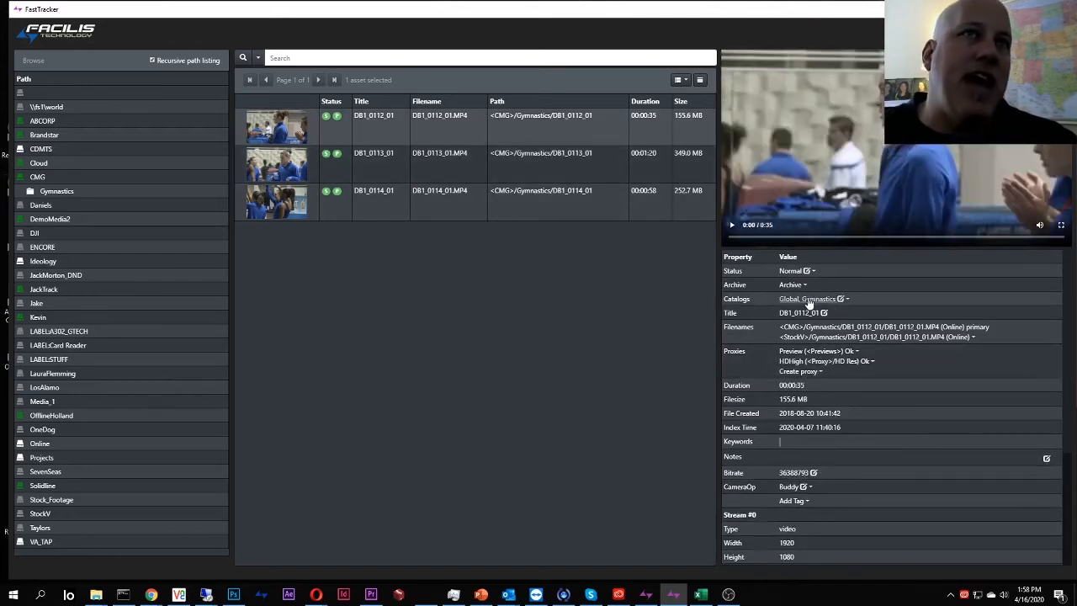
pyautogui.click(812, 375)
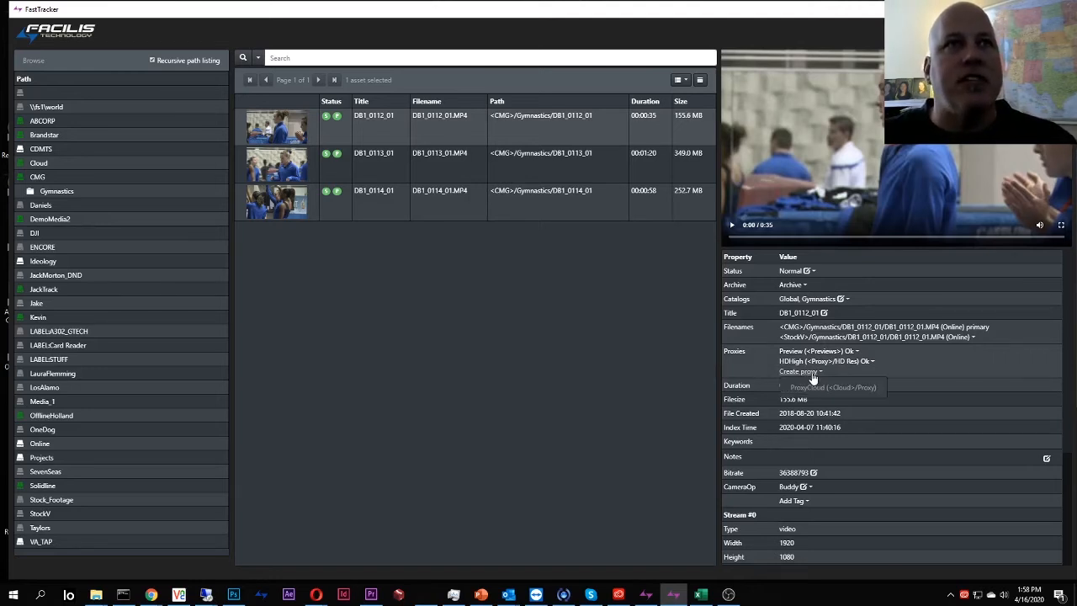
pyautogui.click(978, 365)
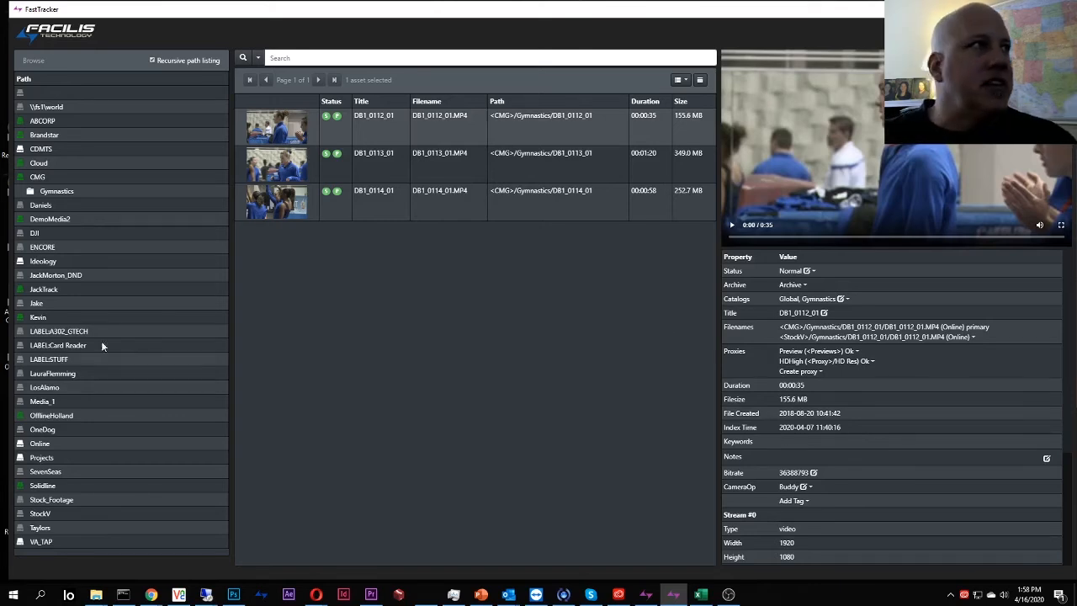
# Browse JackMorton_DND and Jake, and review the catalog memberships of all 12 Jake clips.
pyautogui.click(56, 276)
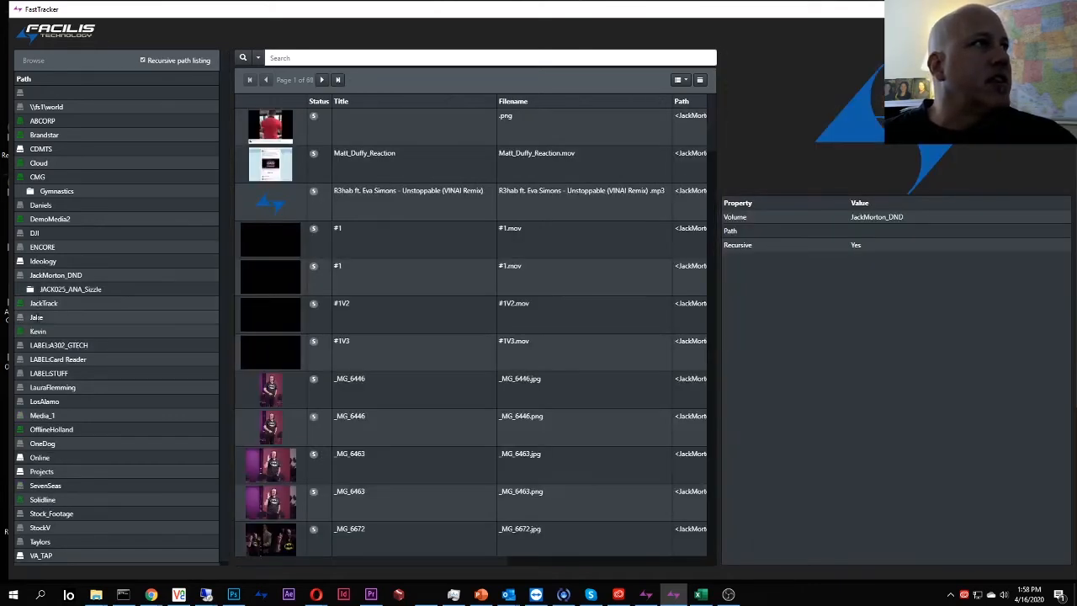
pyautogui.click(36, 317)
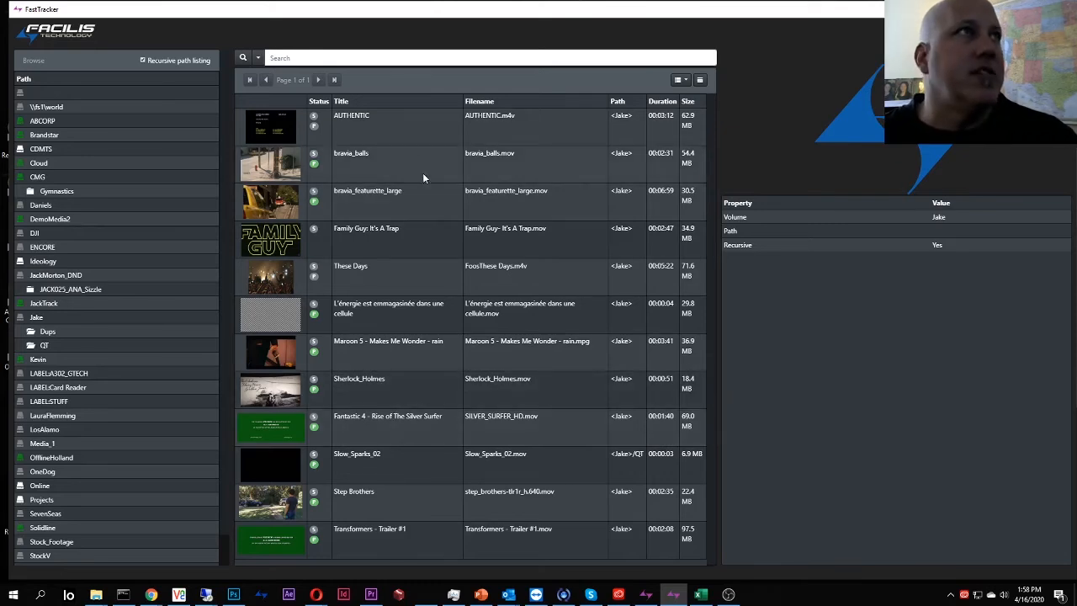
pyautogui.click(424, 126)
pyautogui.keyDown('shift'); pyautogui.click(424, 539); pyautogui.keyUp('shift')
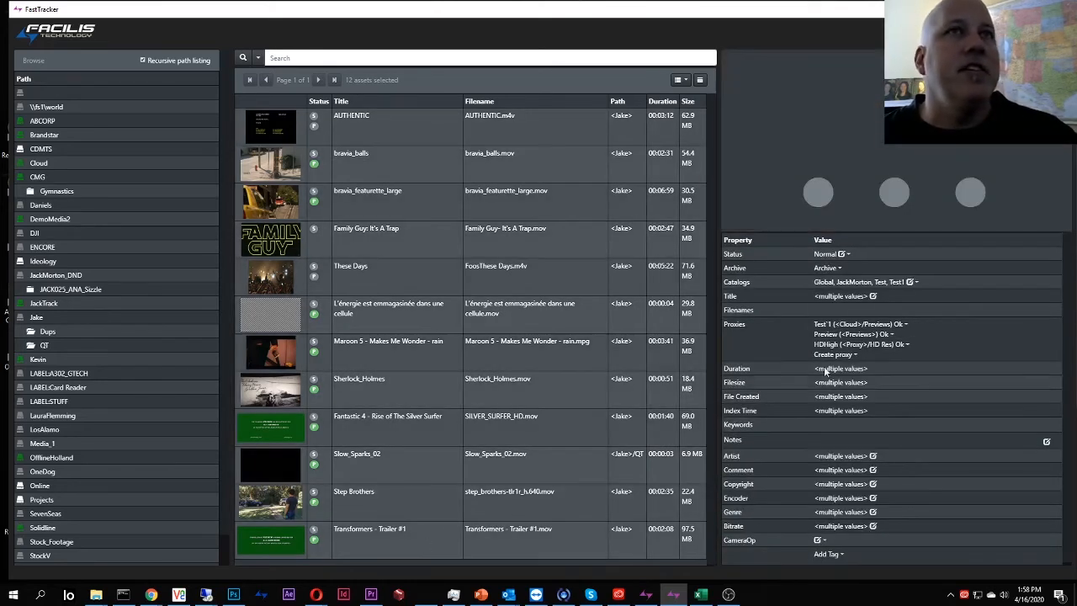
pyautogui.click(911, 283)
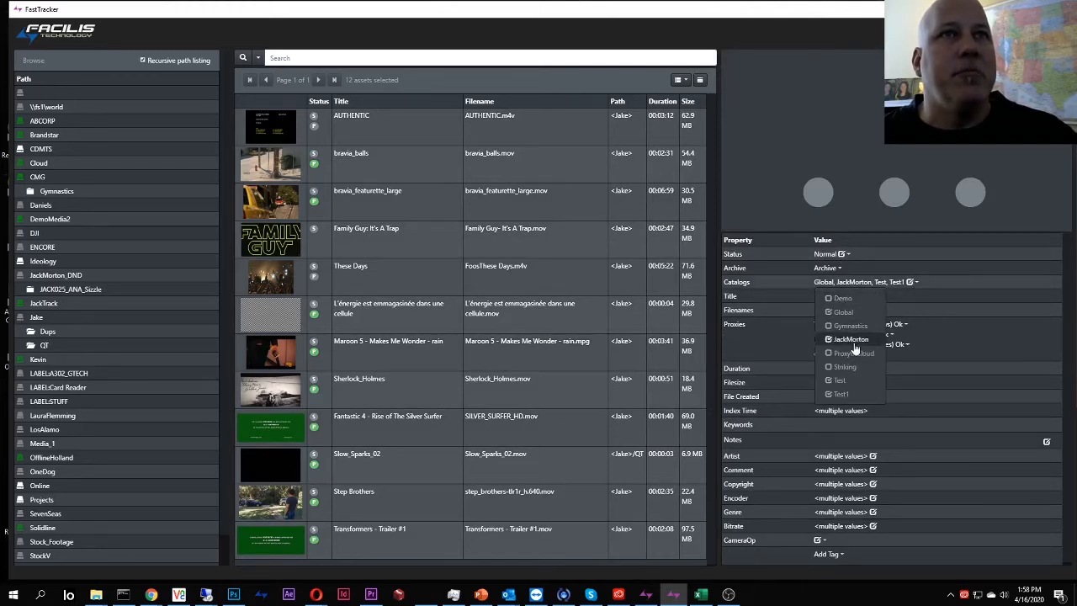
pyautogui.click(981, 329)
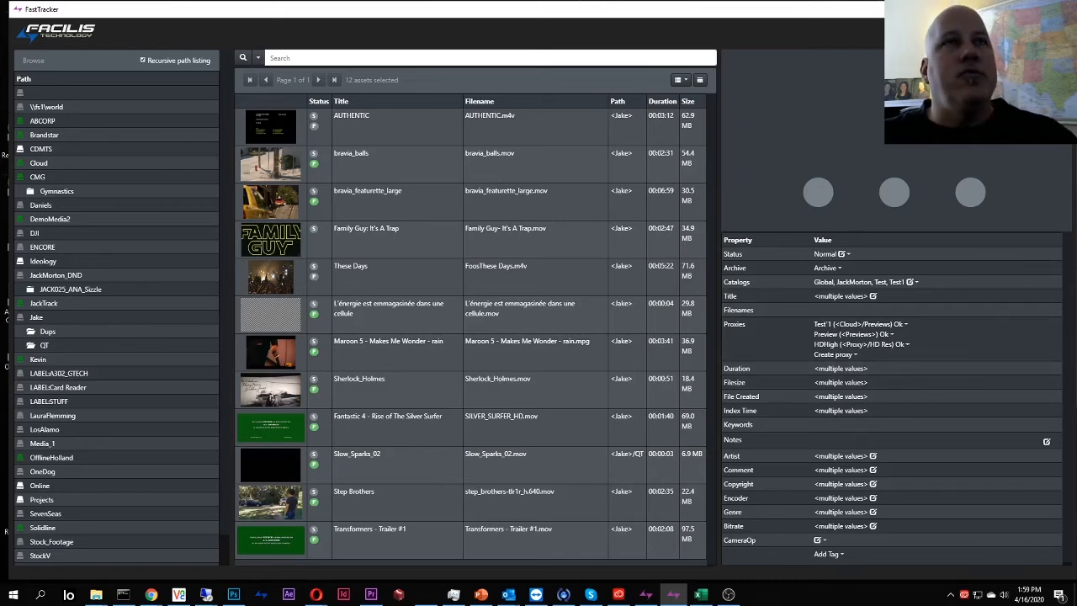
# View the These Days clip's details, then revisit CMG and list the OfflineHolland volume's files.
pyautogui.click(583, 290)
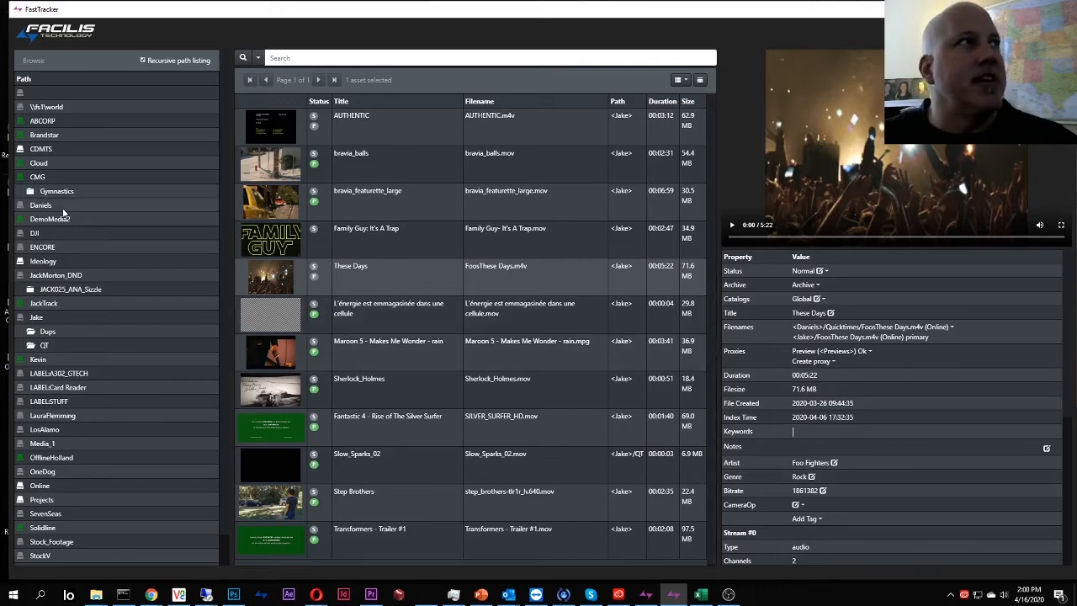
pyautogui.click(52, 177)
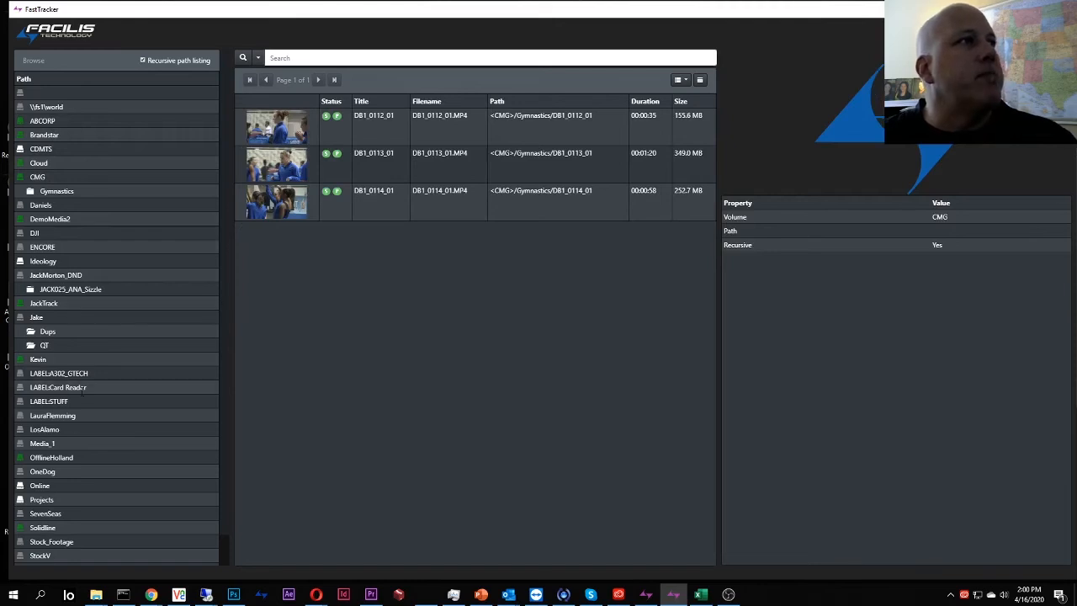
pyautogui.click(57, 457)
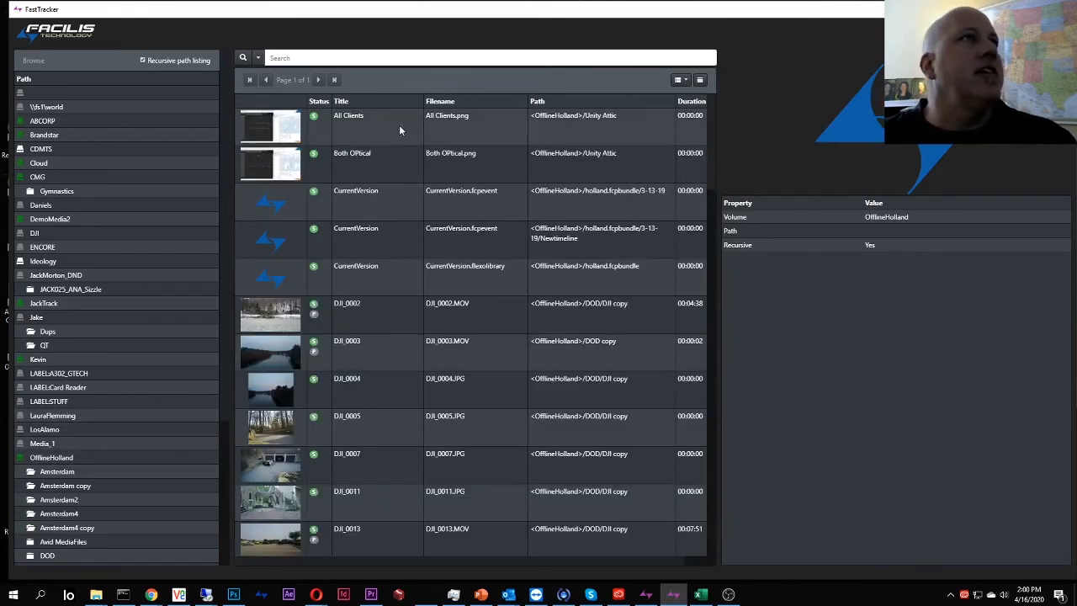
# Select the two DOD Settings files and two Frame 0 - 1023 files together in OfflineHolland.
pyautogui.click(399, 125)
pyautogui.click(393, 342)
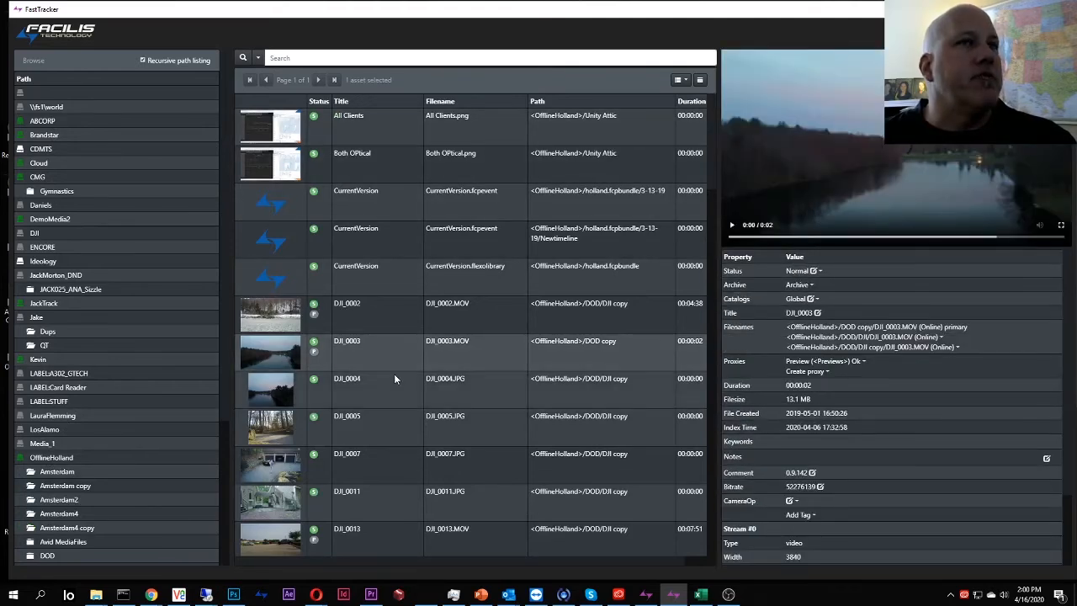
pyautogui.scroll(-6, 396, 377)
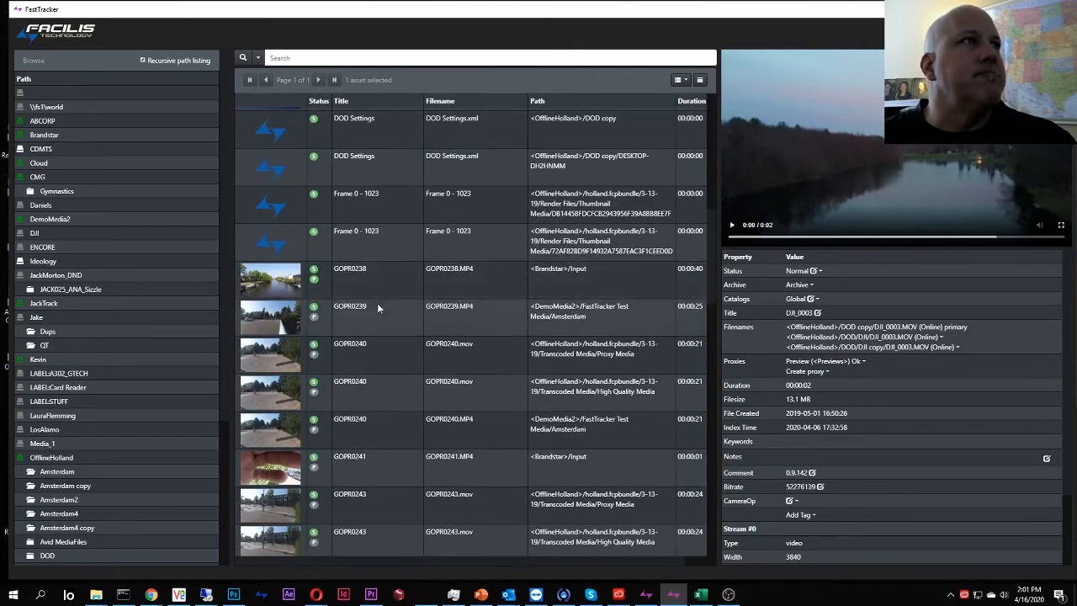
pyautogui.scroll(1, 396, 223)
pyautogui.click(405, 178)
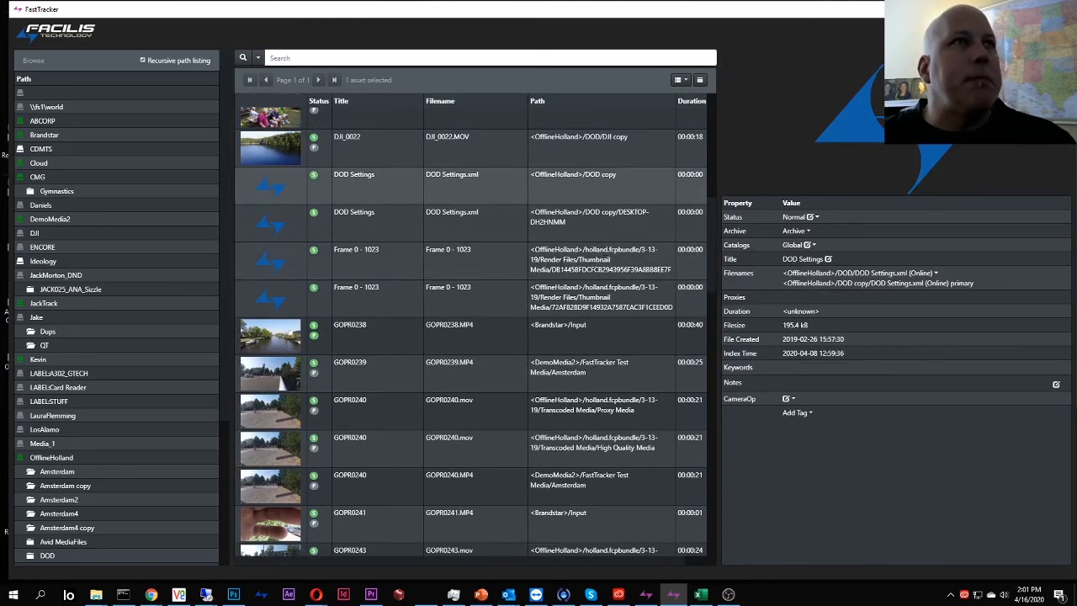
pyautogui.keyDown('shift'); pyautogui.click(382, 298); pyautogui.keyUp('shift')
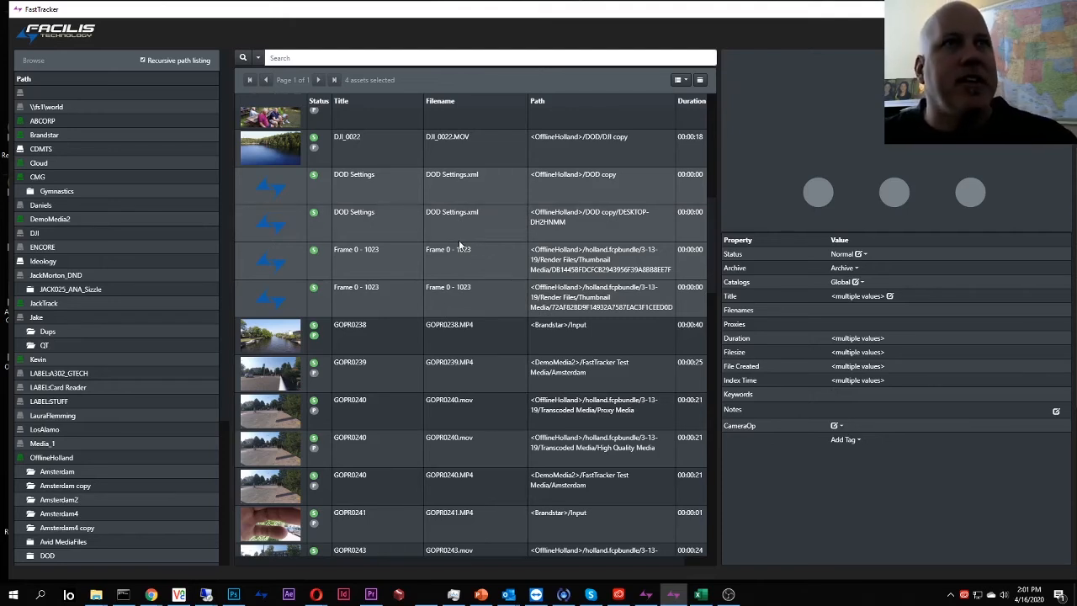
# Mark the four DOD Settings and Frame 0 - 1023 files as Deleted, leaving them deleted.
pyautogui.click(857, 255)
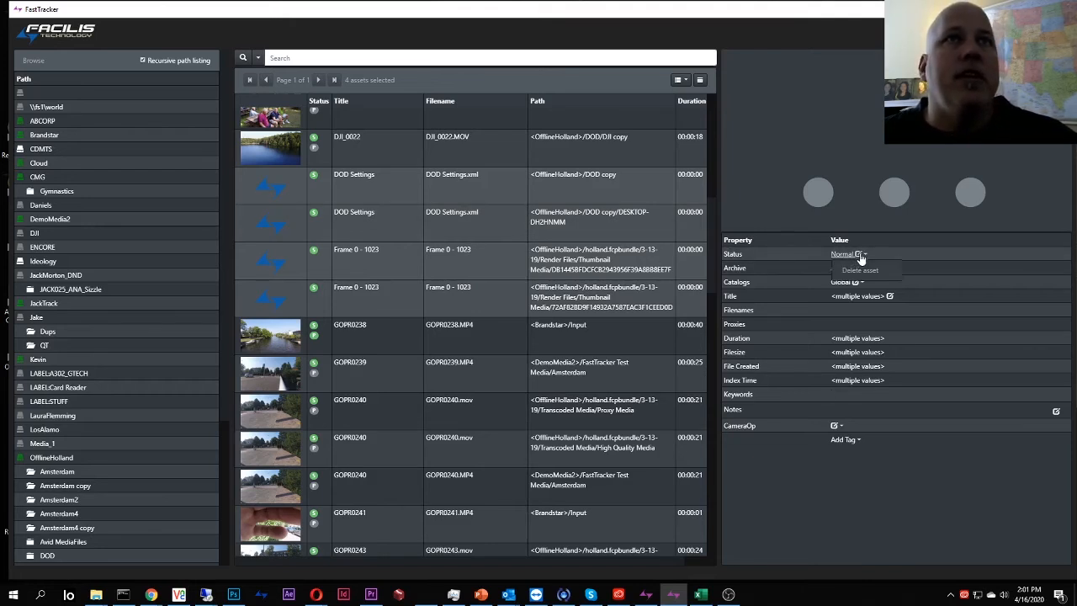
pyautogui.click(861, 271)
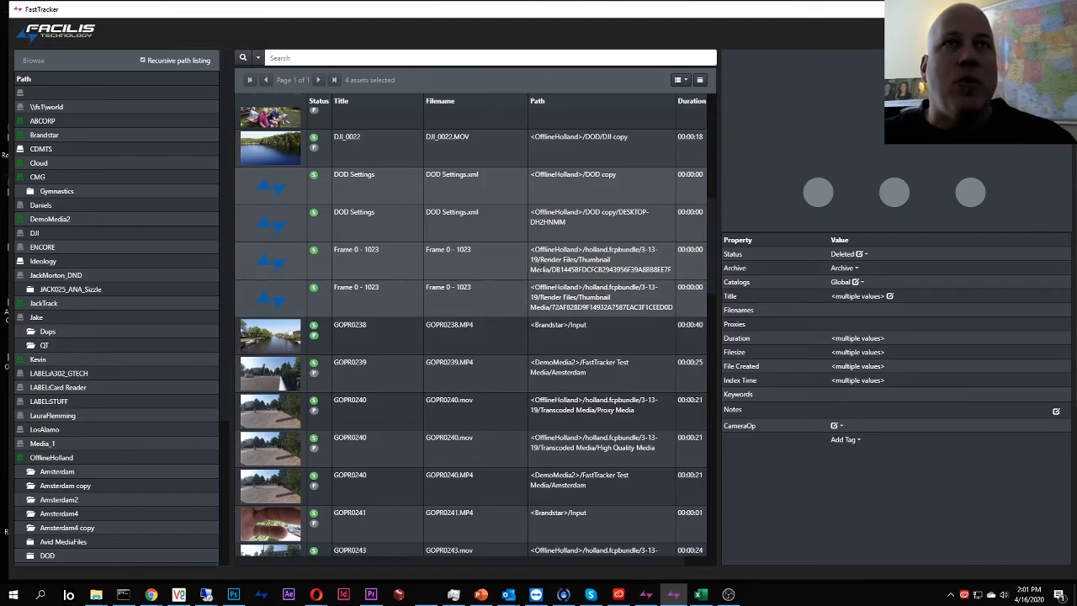
pyautogui.click(864, 255)
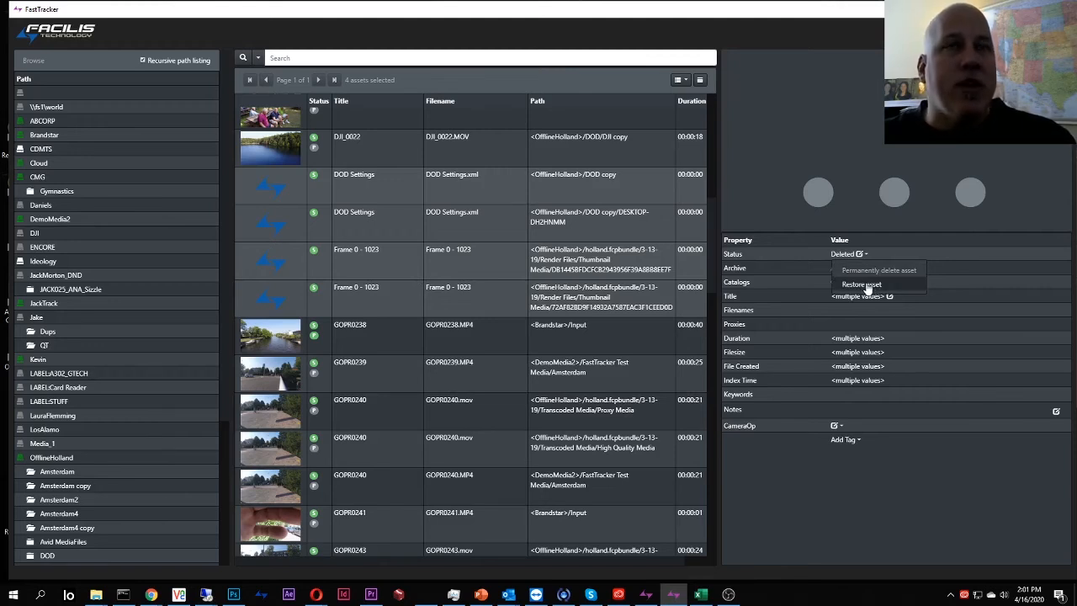
pyautogui.click(983, 272)
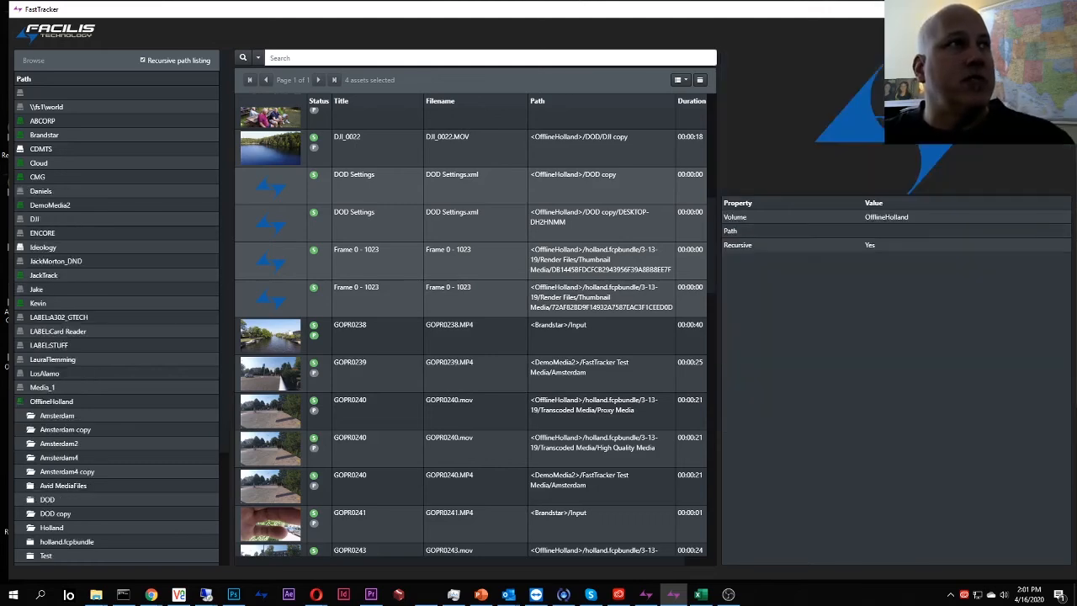
pyautogui.scroll(5, 421, 309)
pyautogui.scroll(-5, 418, 320)
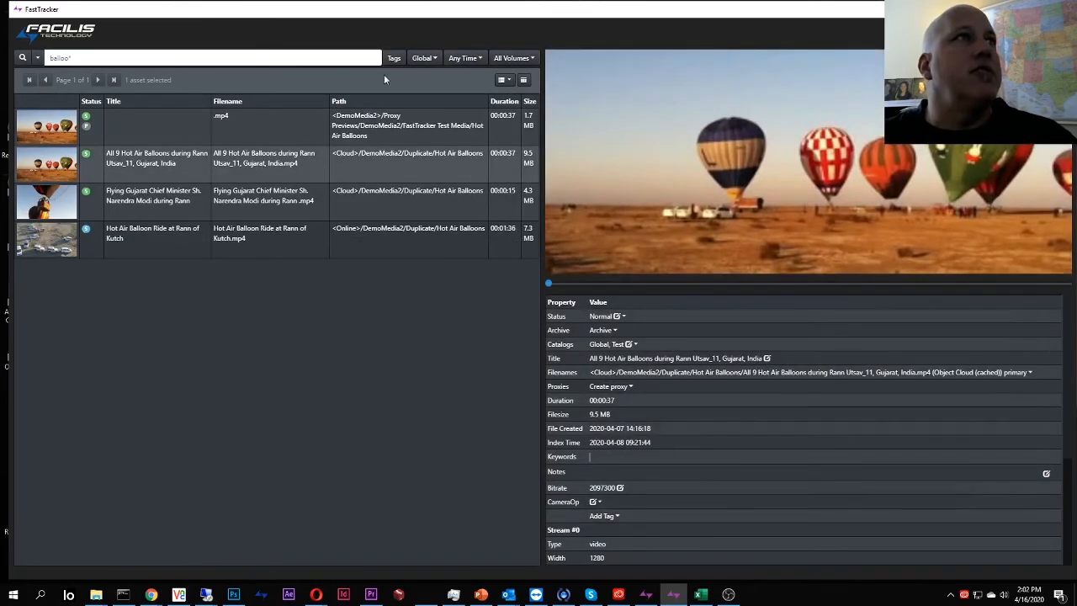
# Switch the catalog filter to Deleted, rerun the balloo* search, then erase the balloo* text.
pyautogui.click(423, 57)
pyautogui.click(432, 76)
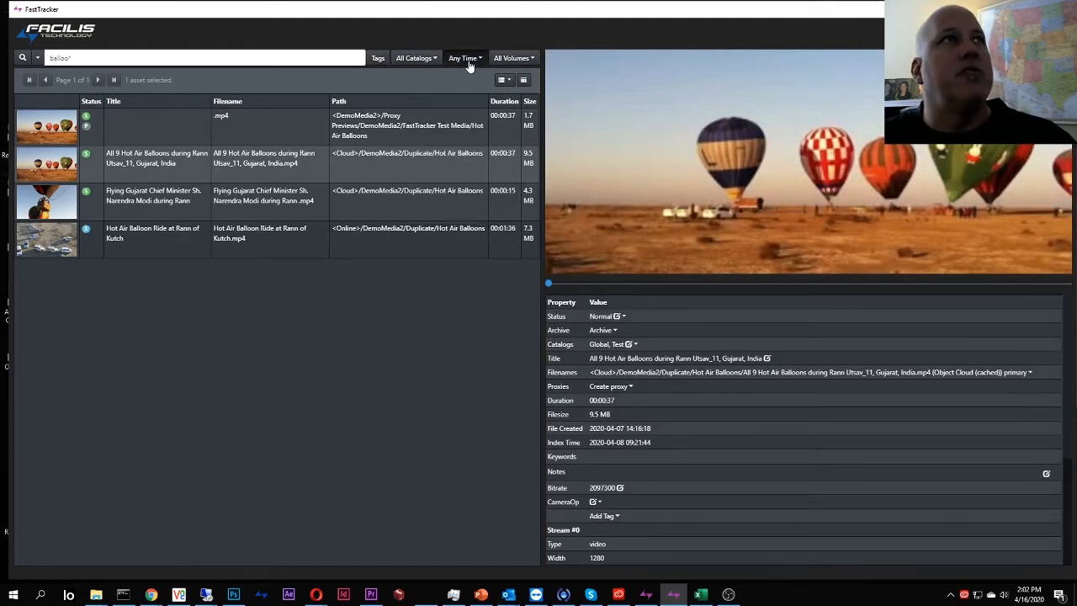
pyautogui.click(421, 59)
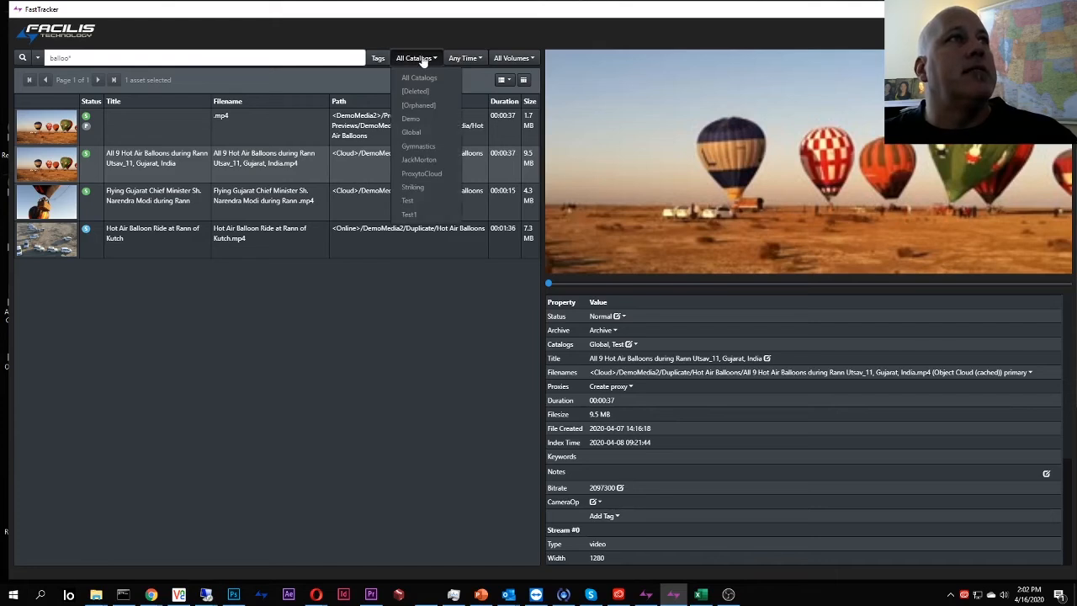
pyautogui.click(415, 90)
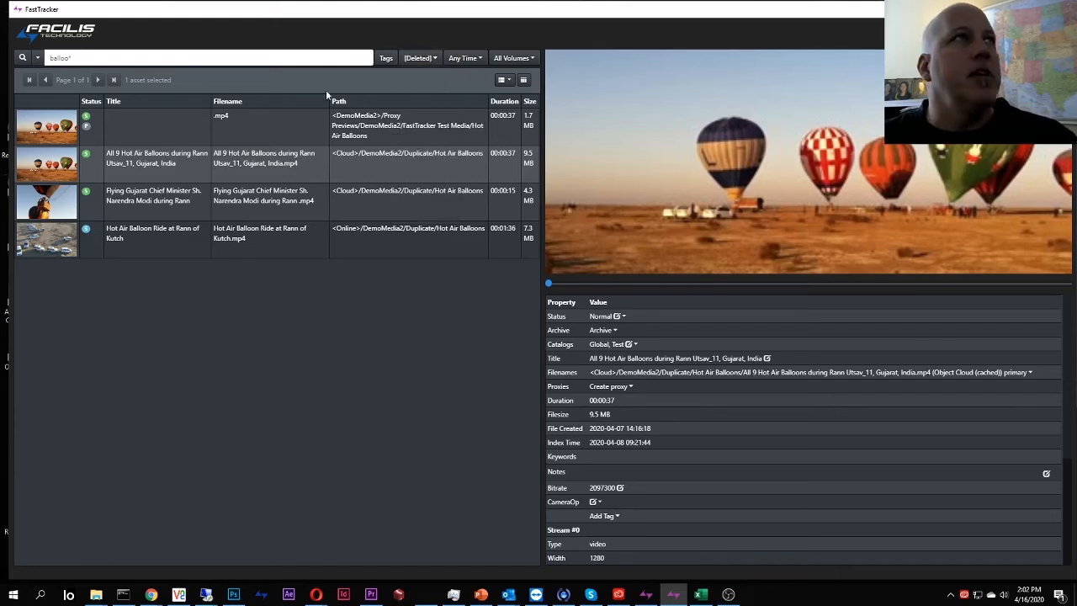
pyautogui.click(22, 58)
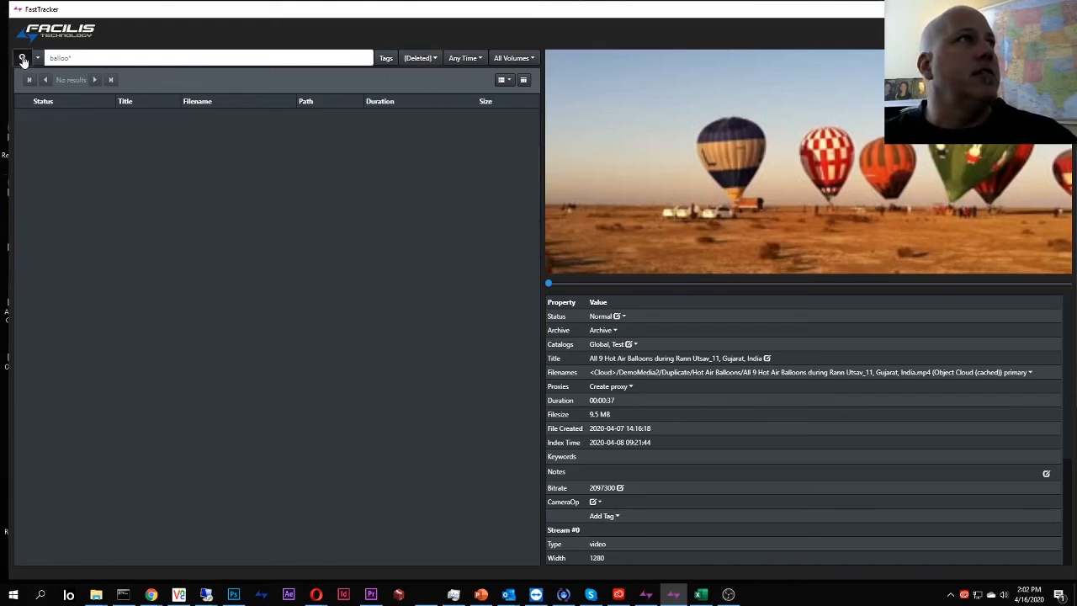
pyautogui.doubleClick(59, 58)
pyautogui.press('BackSpace')
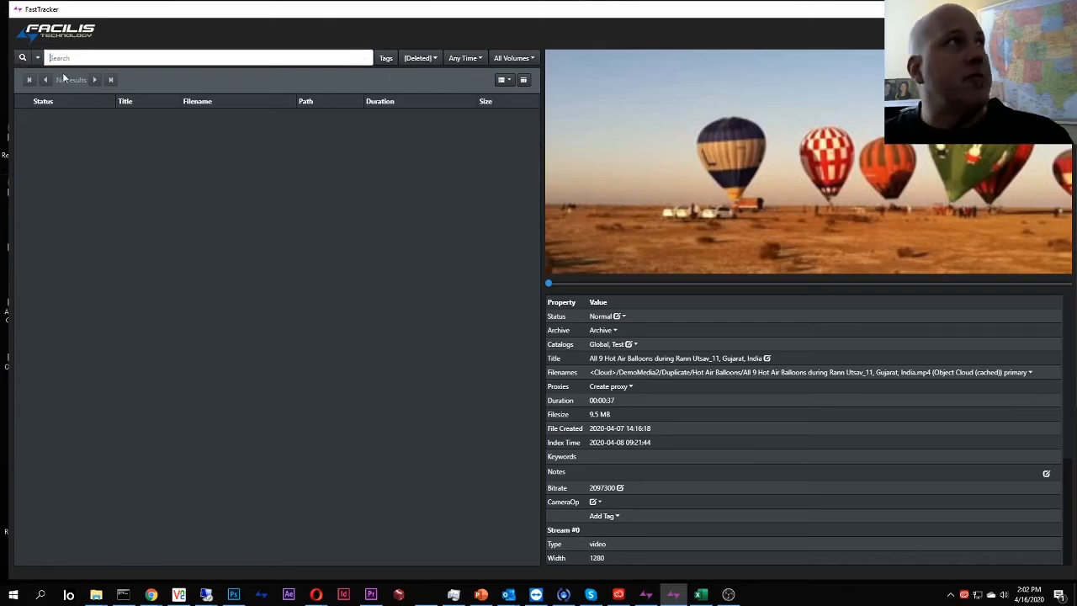
# List every asset in the Deleted catalog, then search it for xml.
pyautogui.click(23, 58)
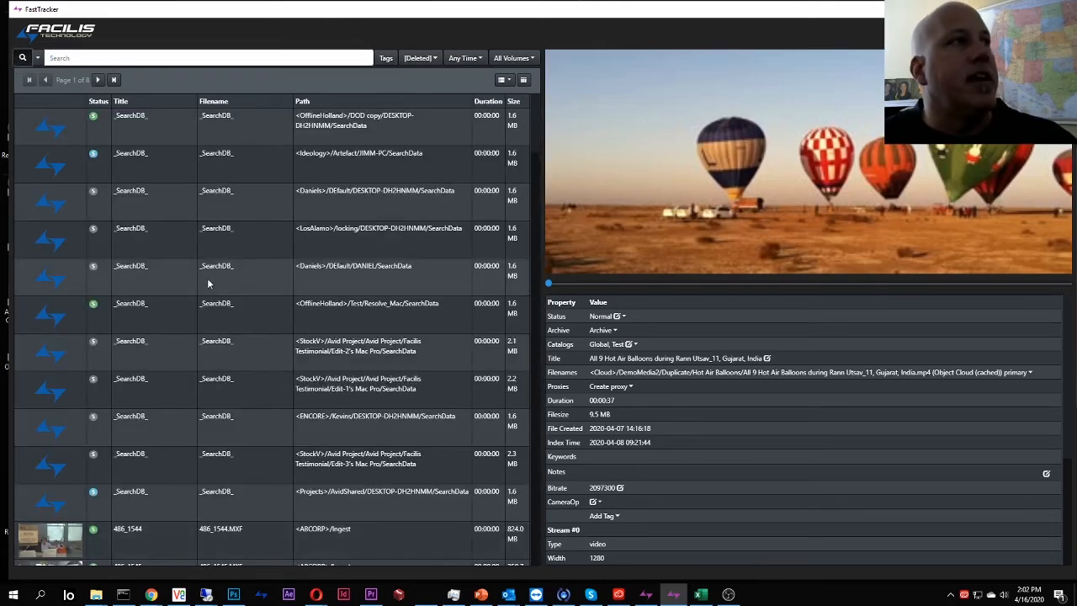
pyautogui.scroll(-5, 208, 284)
pyautogui.scroll(3, 214, 278)
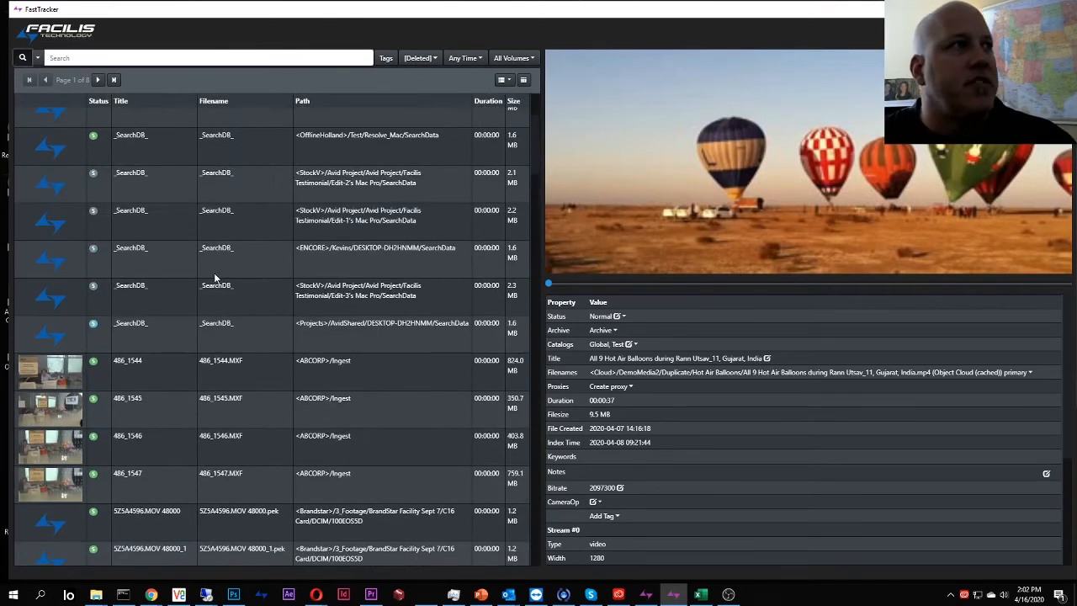
pyautogui.scroll(-10, 228, 421)
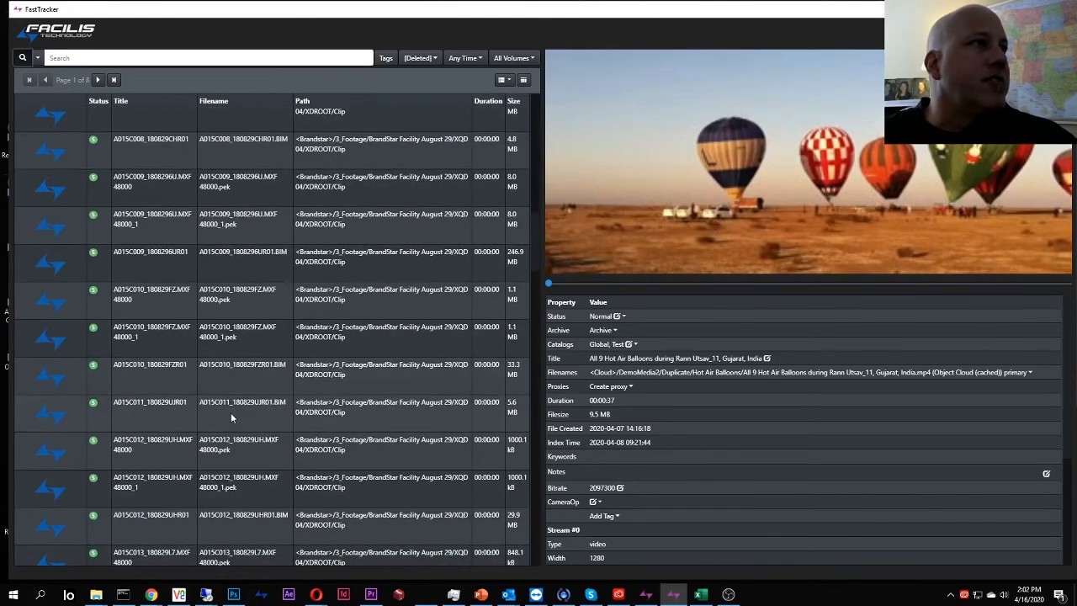
pyautogui.scroll(10, 231, 413)
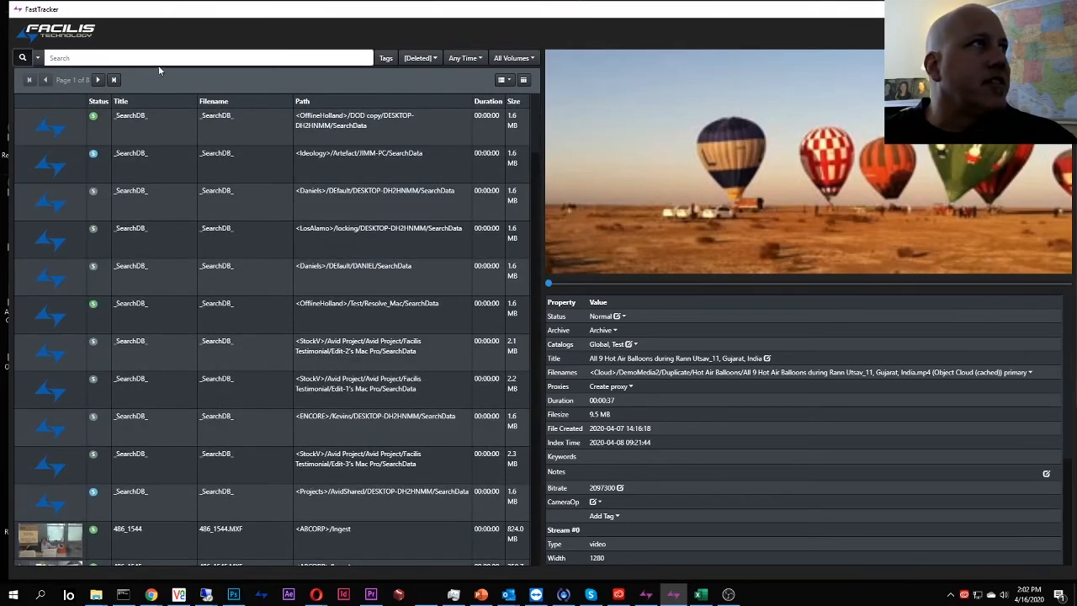
pyautogui.click(159, 59)
pyautogui.write('xm')
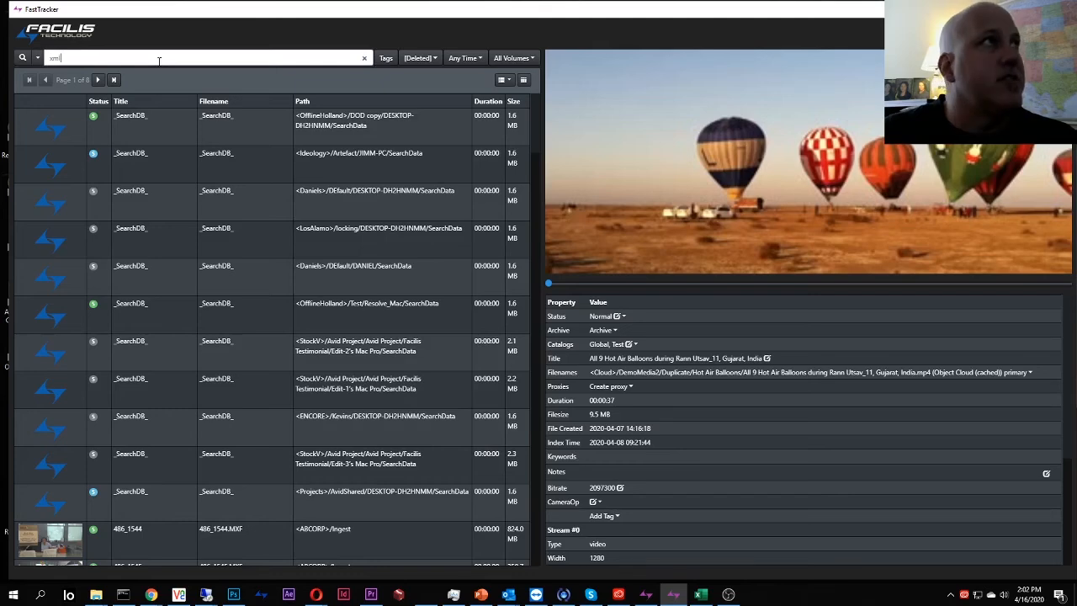
pyautogui.write('l')
pyautogui.press('Return')
# Permanently delete both DOD Settings xml files and select the search text.
pyautogui.click(269, 125)
pyautogui.keyDown('shift'); pyautogui.click(245, 167); pyautogui.keyUp('shift')
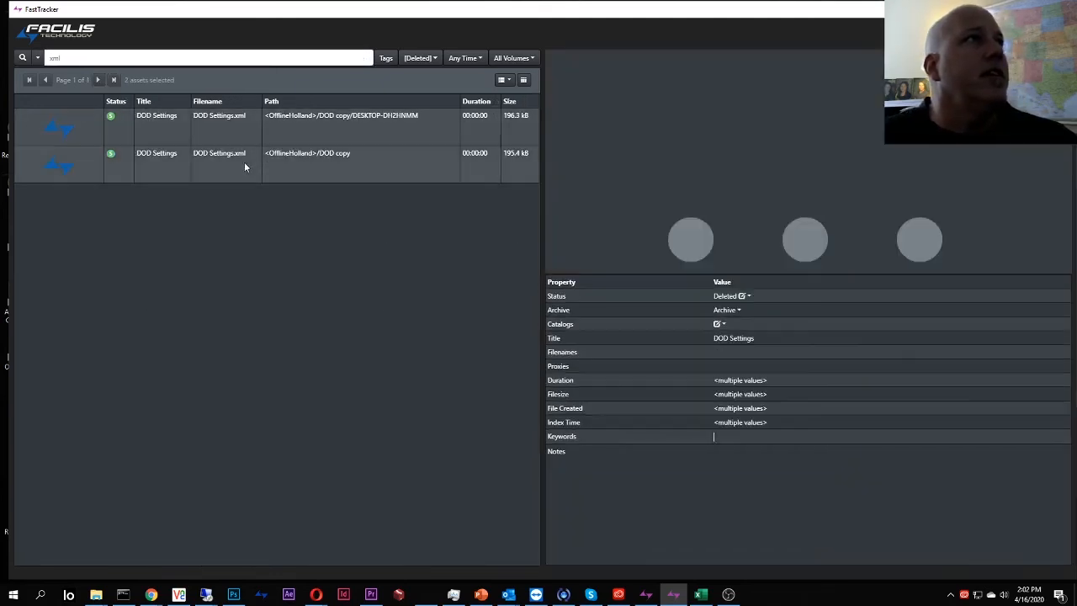
pyautogui.click(724, 295)
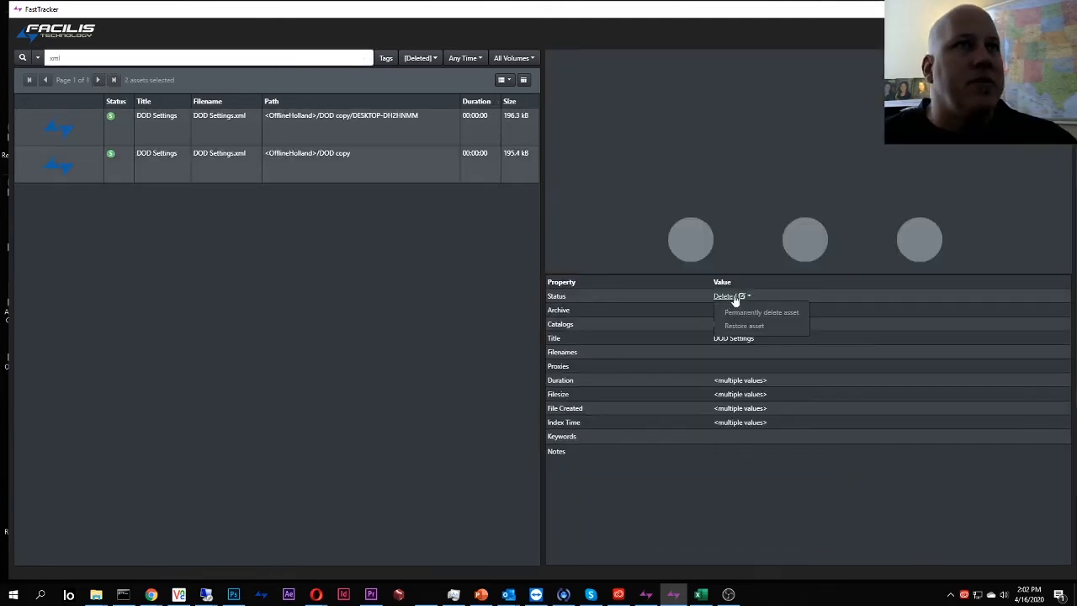
pyautogui.click(725, 310)
pyautogui.click(603, 111)
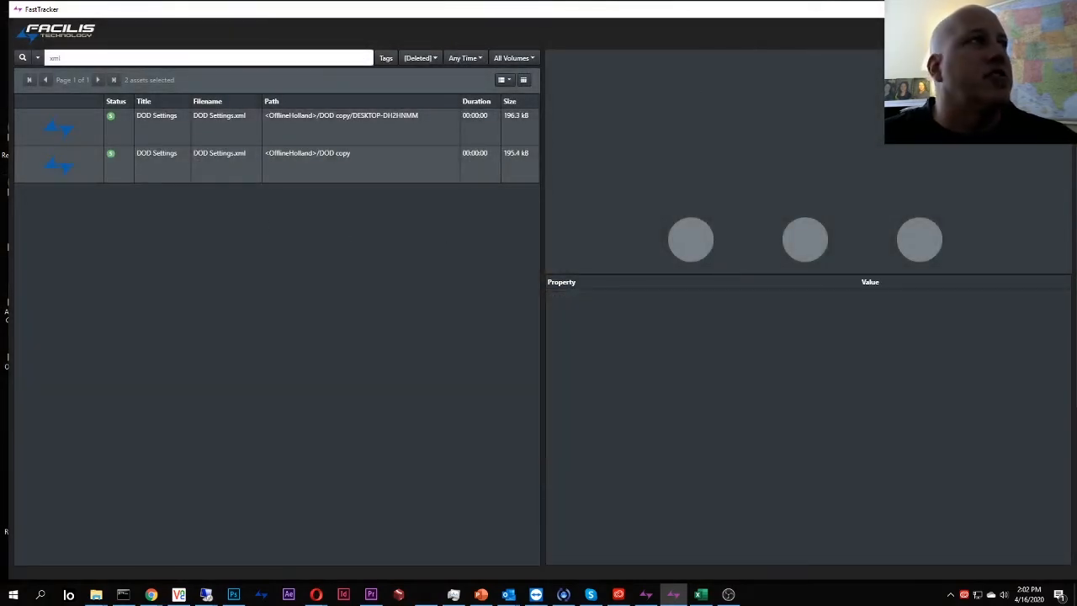
pyautogui.click(37, 59)
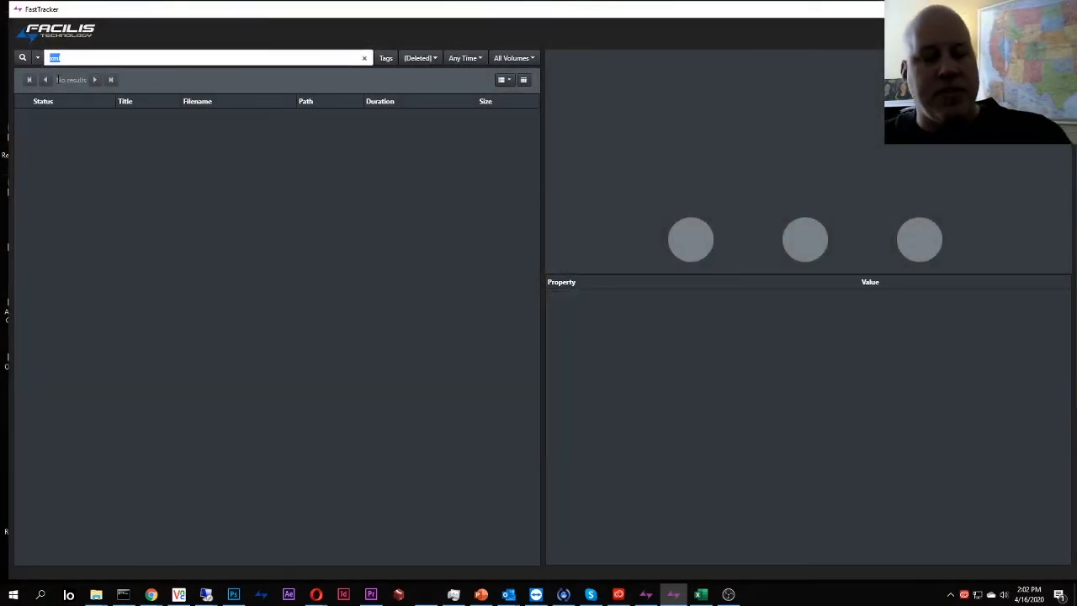
# Clear the search and inspect deleted clips 486_1547 and 486_1545.
pyautogui.press('BackSpace')
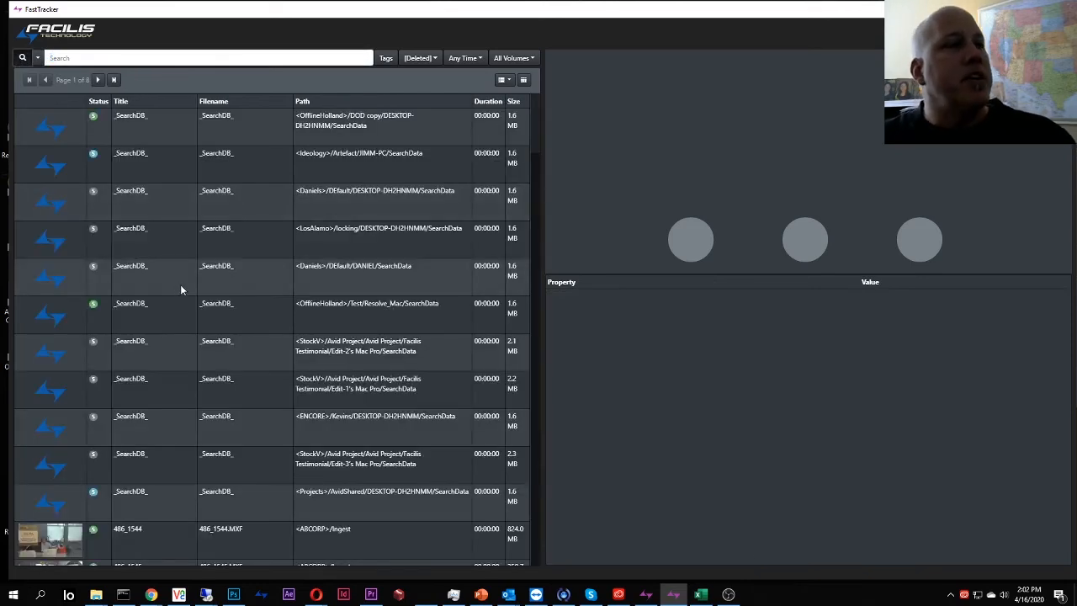
pyautogui.scroll(-5, 185, 294)
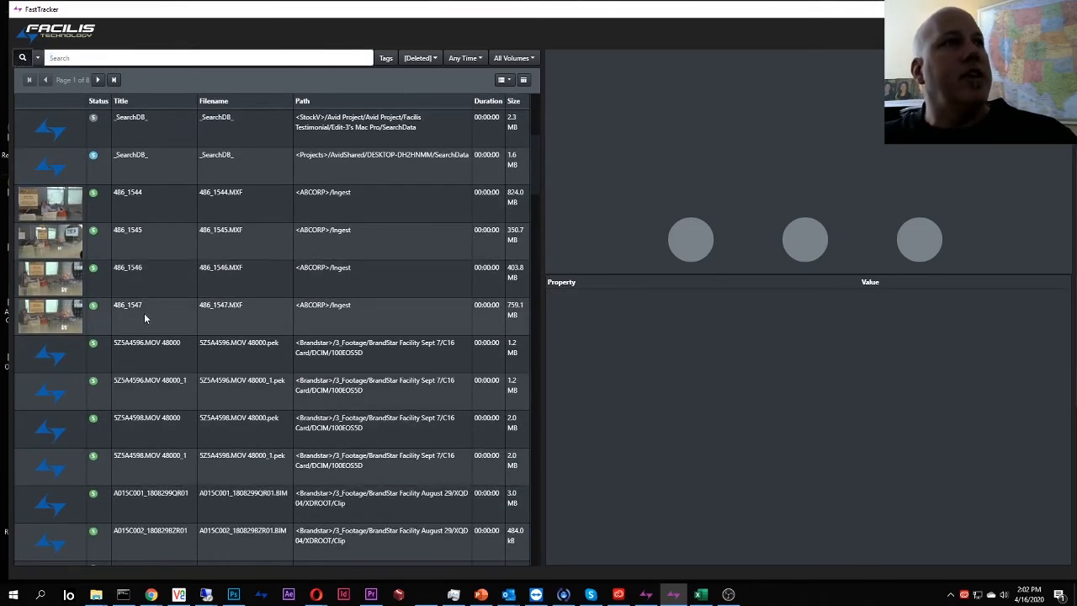
pyautogui.click(149, 307)
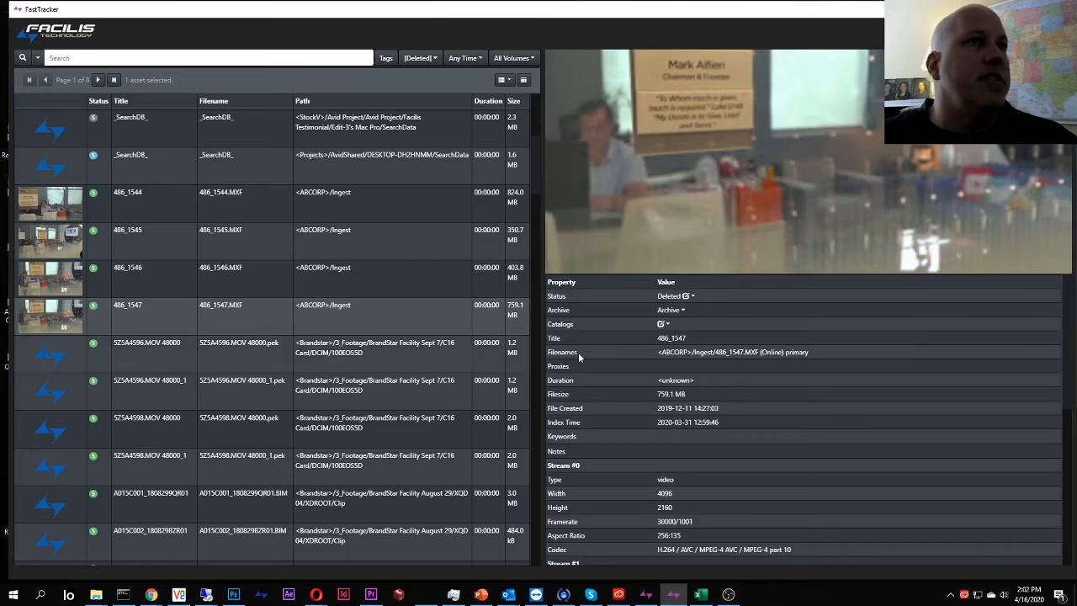
pyautogui.click(246, 254)
# Select clips 486_1544 through 486_1547 and restore them with Restore asset.
pyautogui.click(206, 217)
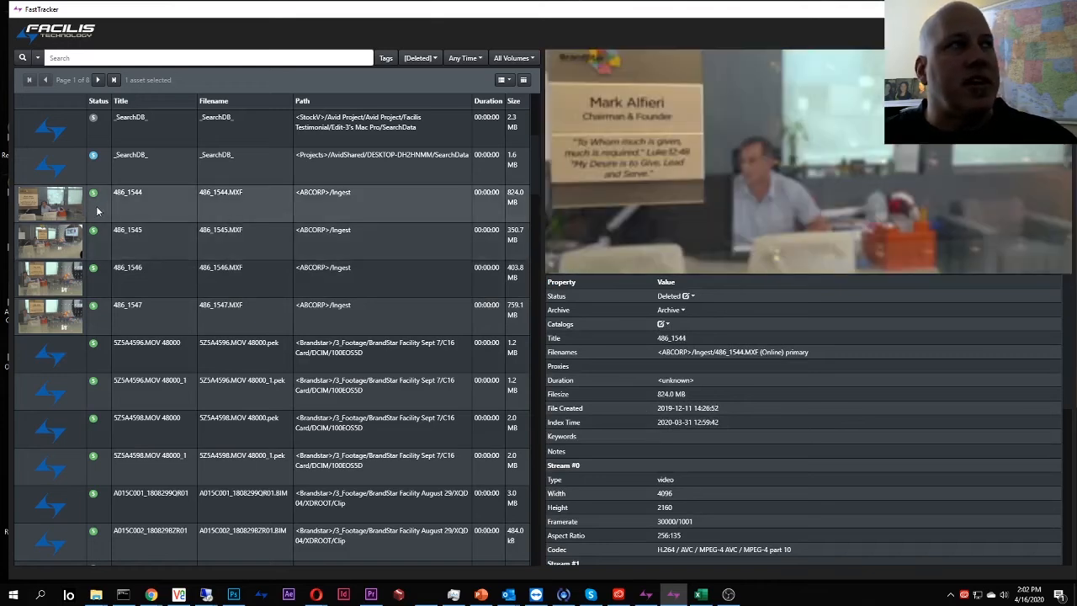
pyautogui.keyDown('shift'); pyautogui.click(96, 321); pyautogui.keyUp('shift')
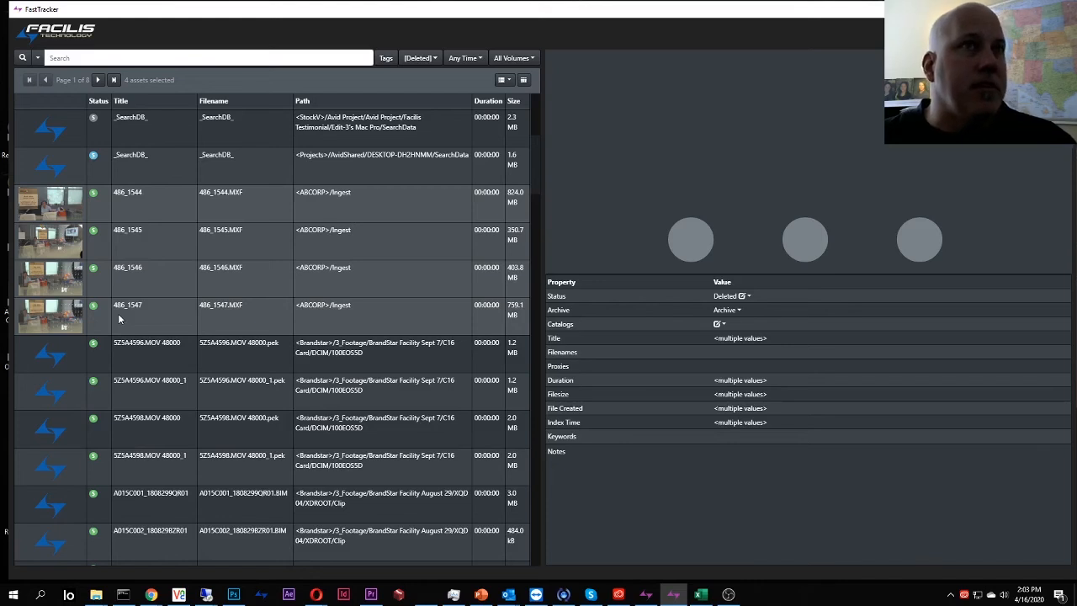
pyautogui.click(747, 298)
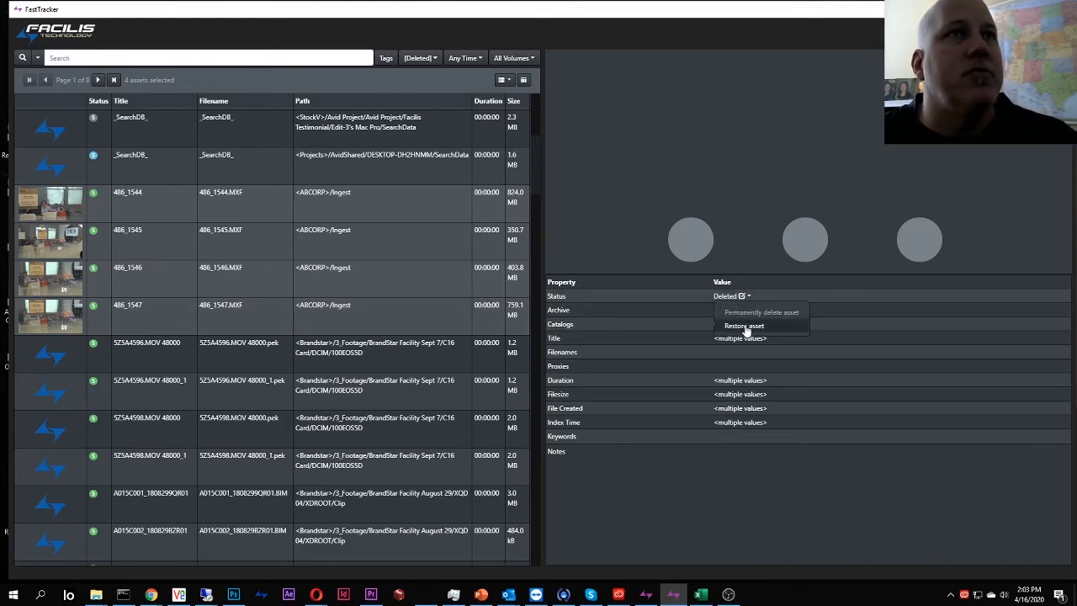
pyautogui.click(745, 326)
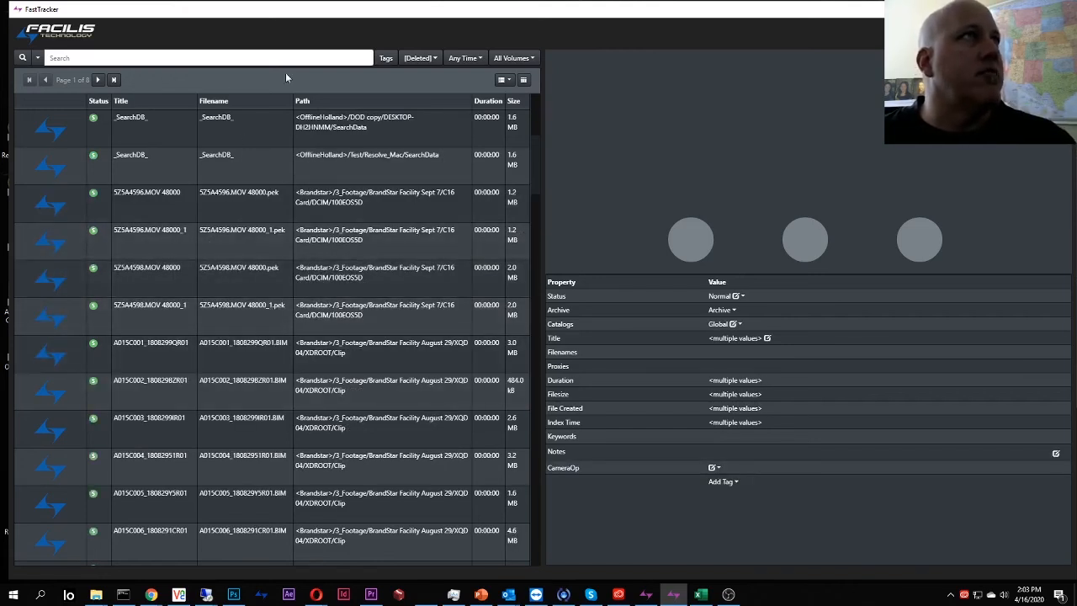
# Search All Catalogs for *1547* and check both 486_1547 results, confirming the ABCORP clip shows Normal status.
pyautogui.click(421, 58)
pyautogui.click(274, 54)
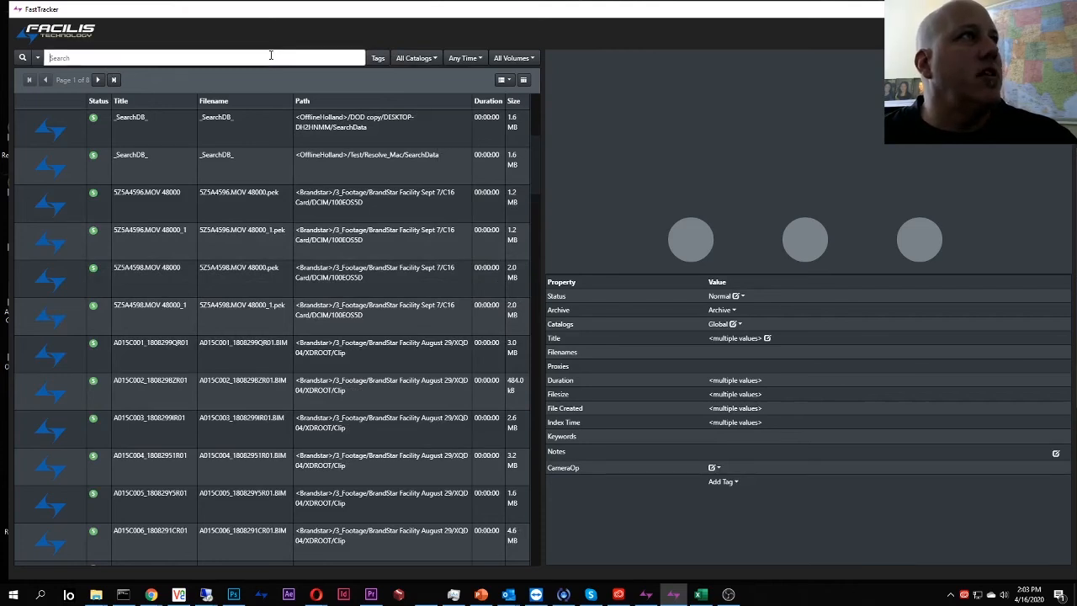
pyautogui.write('*')
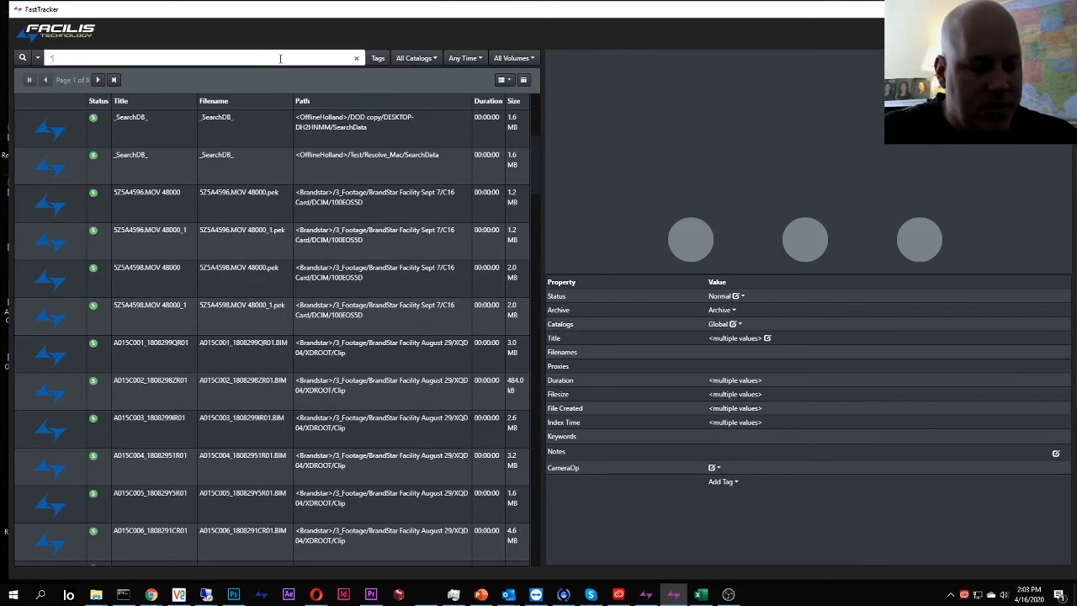
pyautogui.write('1347')
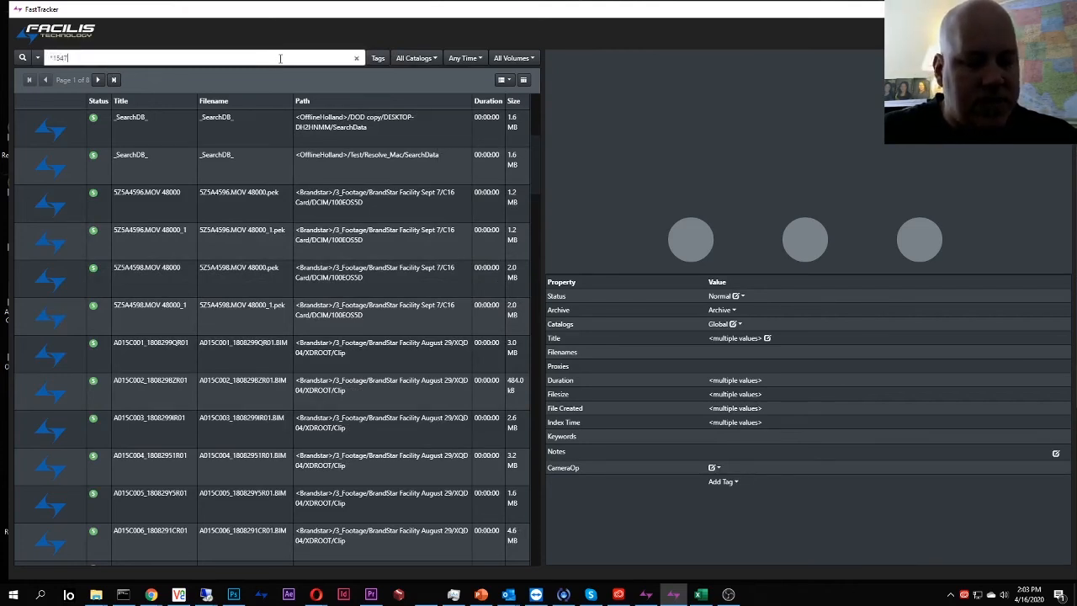
pyautogui.write('*')
pyautogui.press('Return')
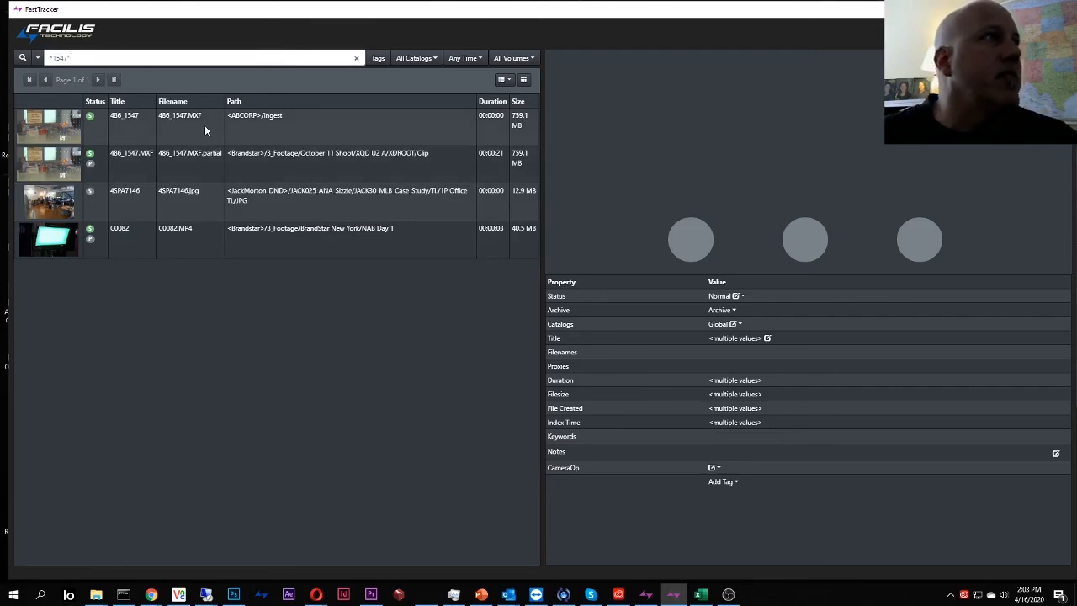
pyautogui.click(199, 160)
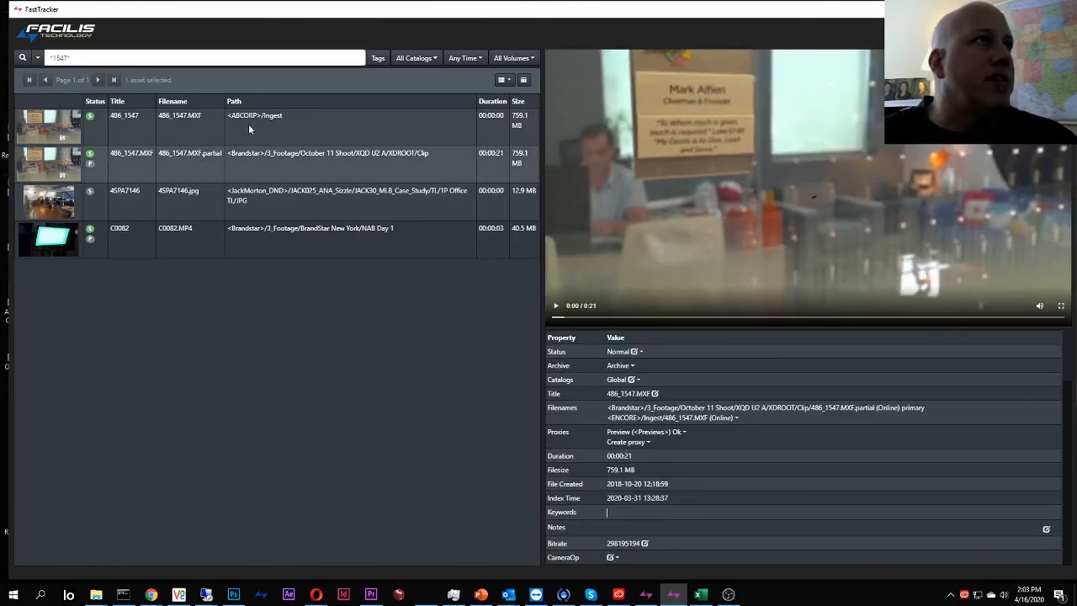
pyautogui.click(260, 128)
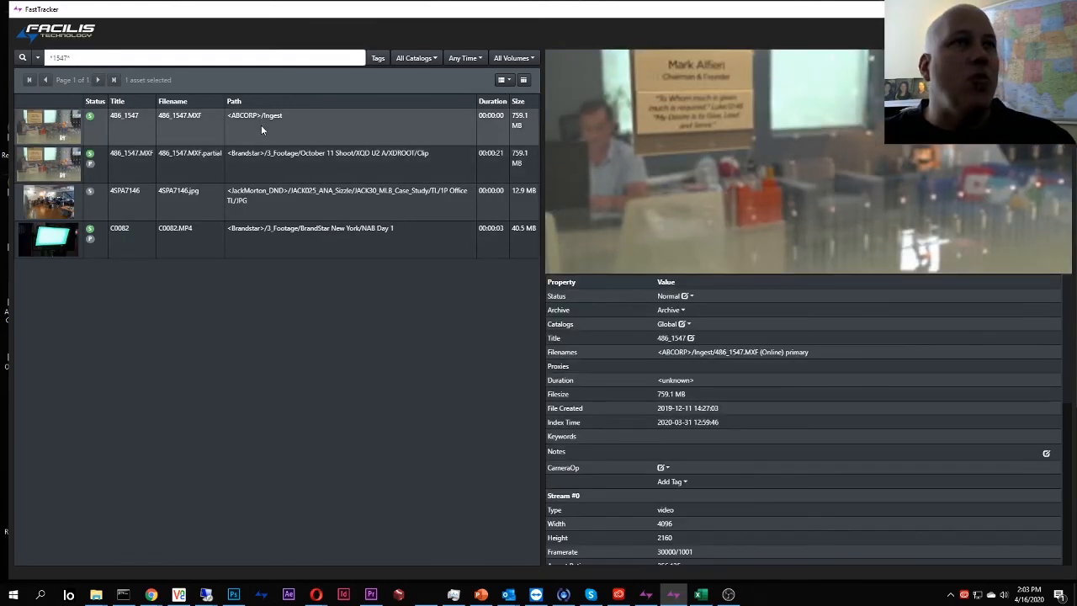